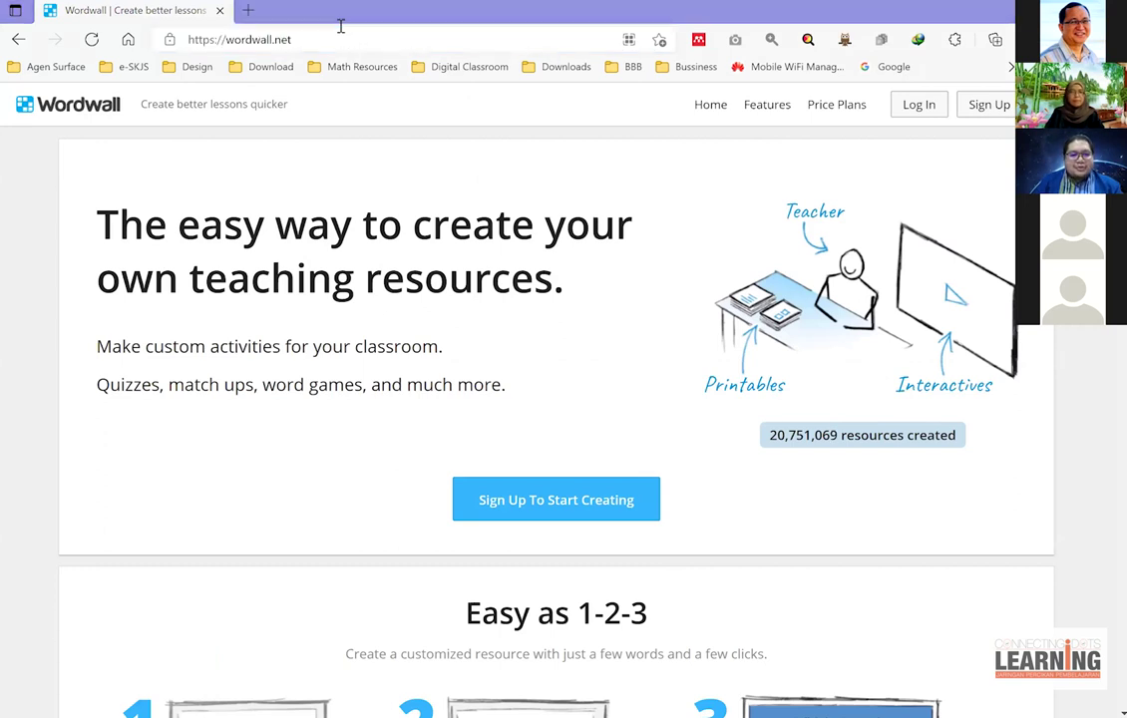
# - Switch to the PowerPoint slide show, advance to the Objektif 3 slide, and return to the Wordwall site in the browser
pyautogui.hotkey('alt', 'Tab')
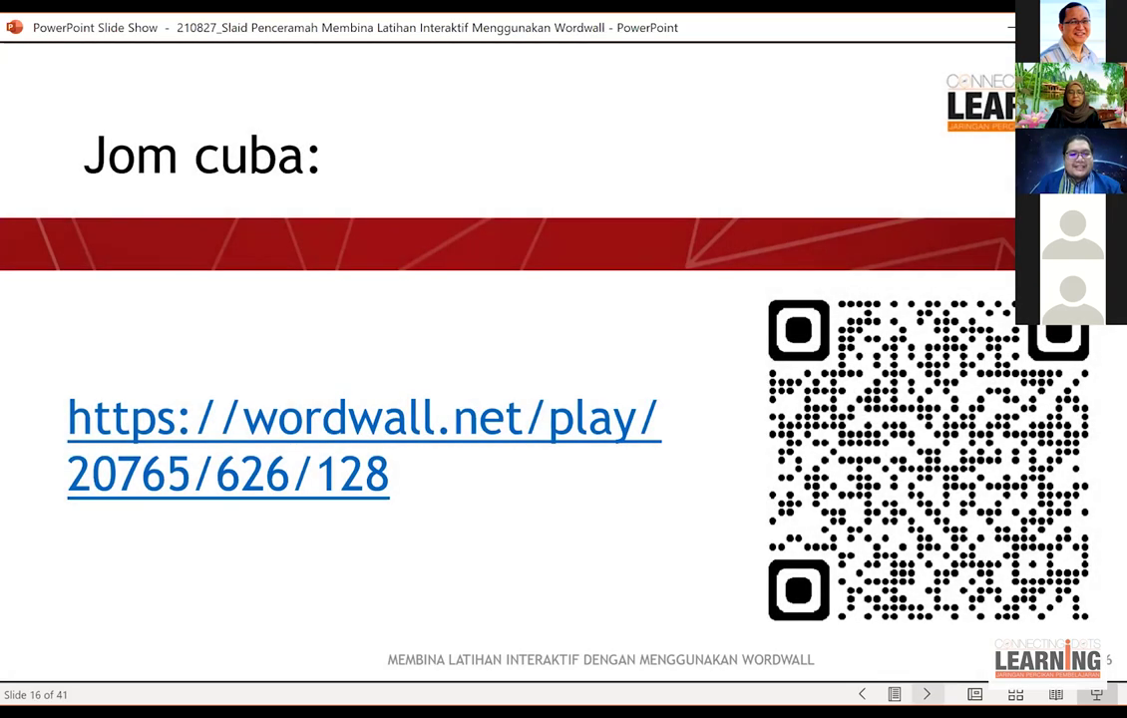
pyautogui.press('Right')
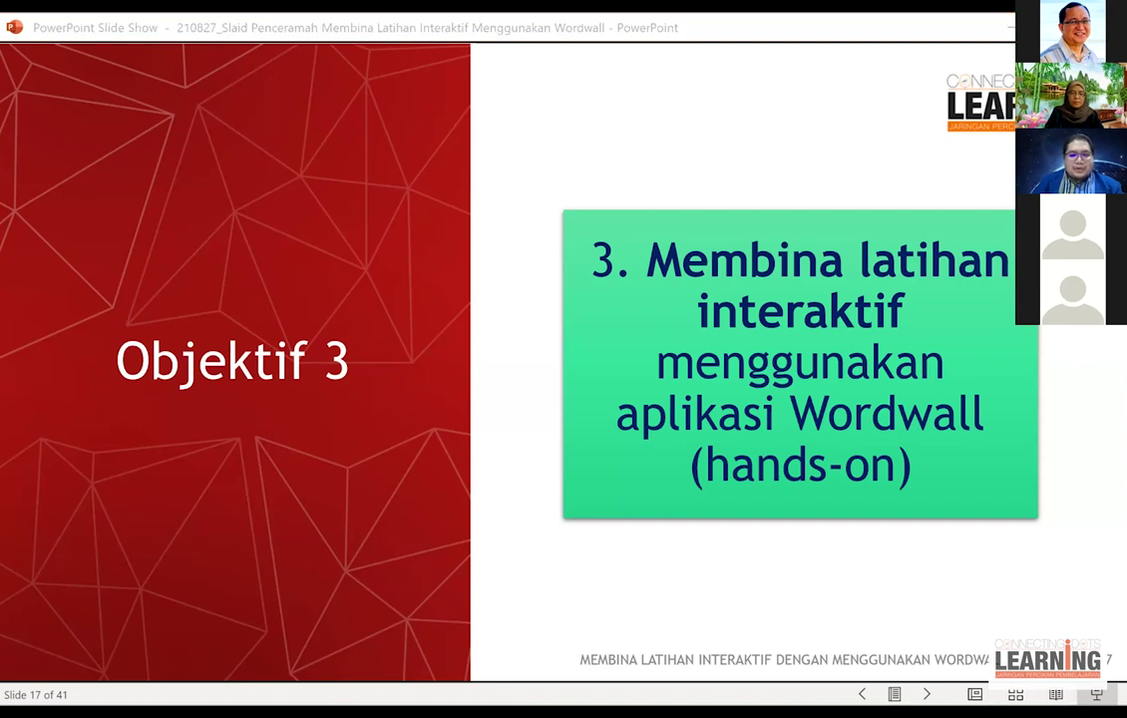
pyautogui.hotkey('alt', 'Tab')
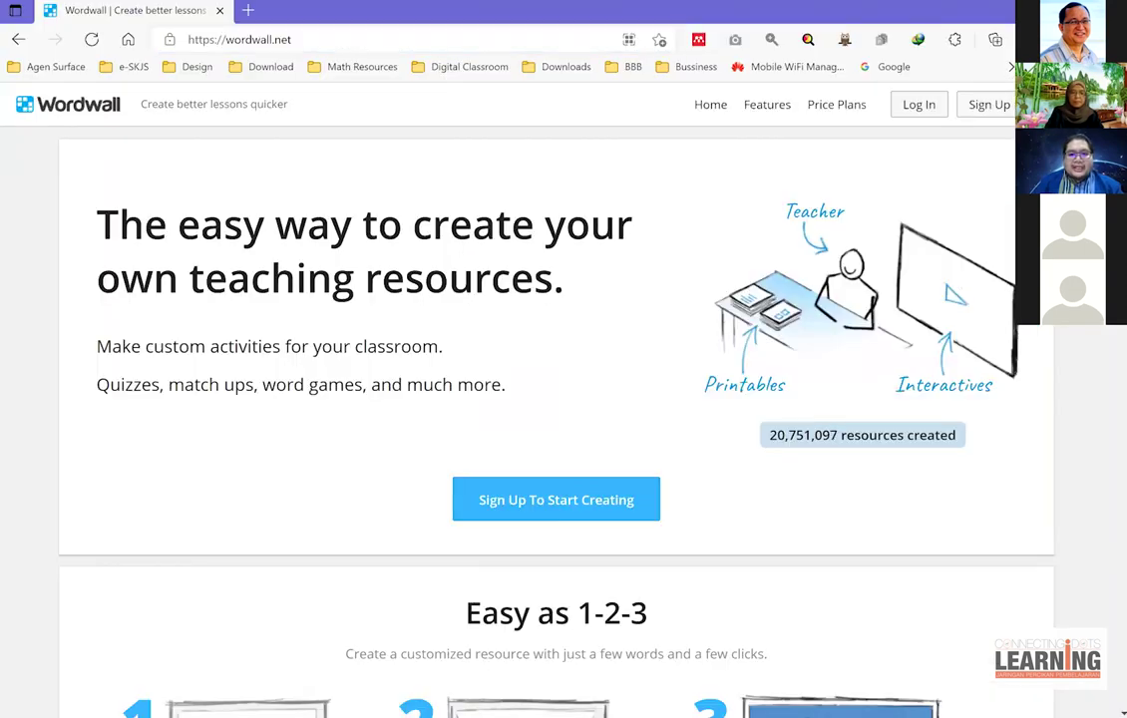
# - Open the Basic account sign-up page and sign in with Google using the first listed account
pyautogui.scroll(-10, 556, 399)
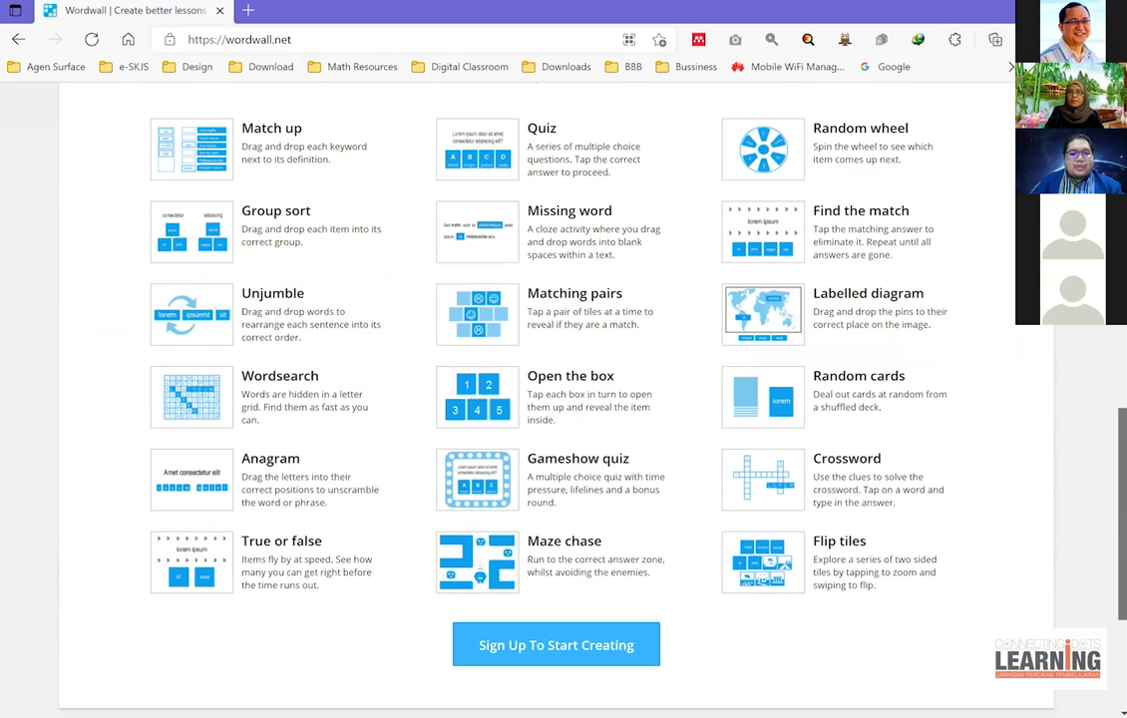
pyautogui.scroll(10, 556, 398)
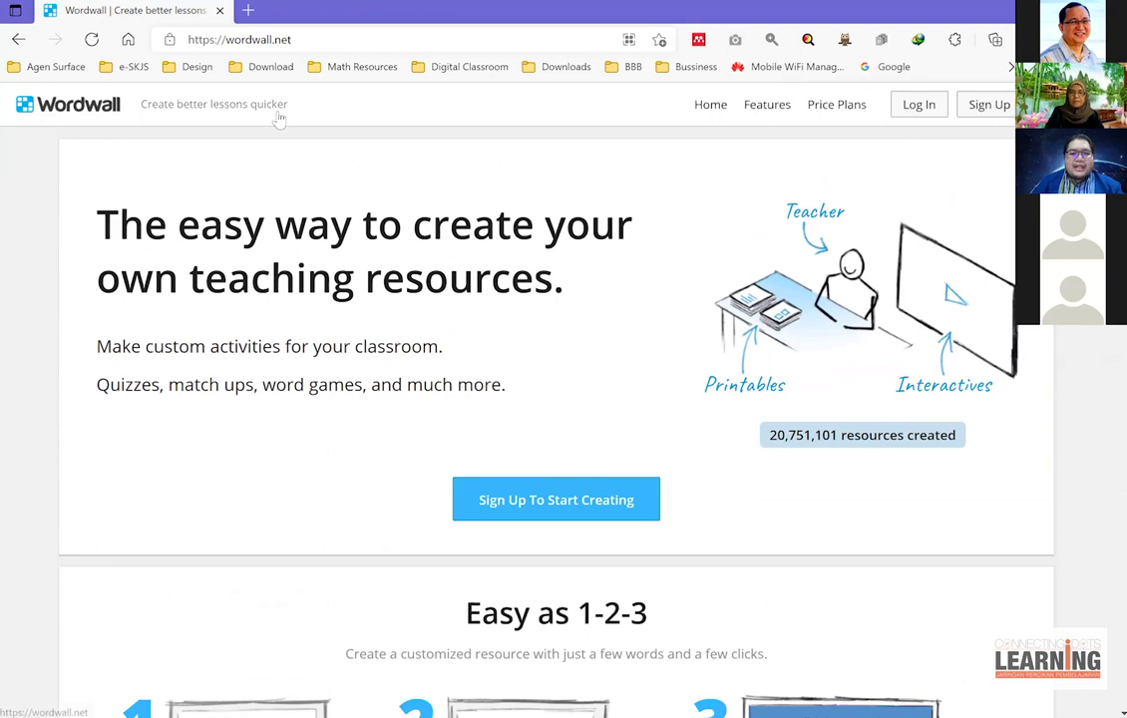
pyautogui.click(990, 106)
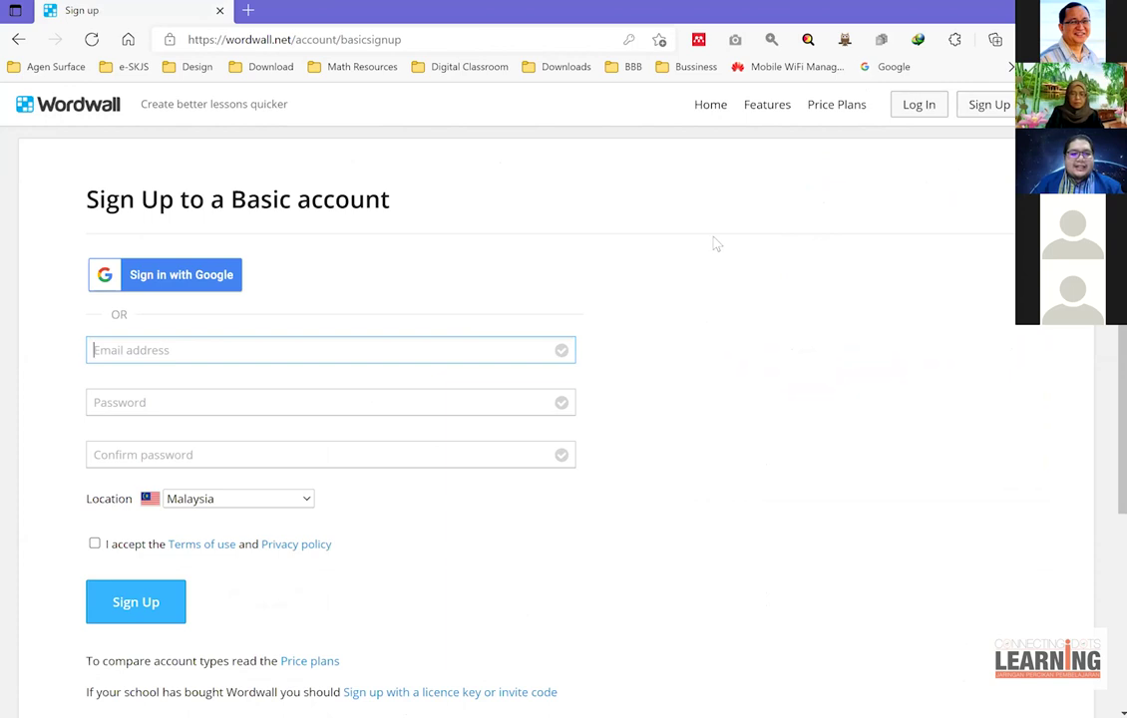
pyautogui.scroll(-2, 714, 243)
pyautogui.scroll(2, 714, 243)
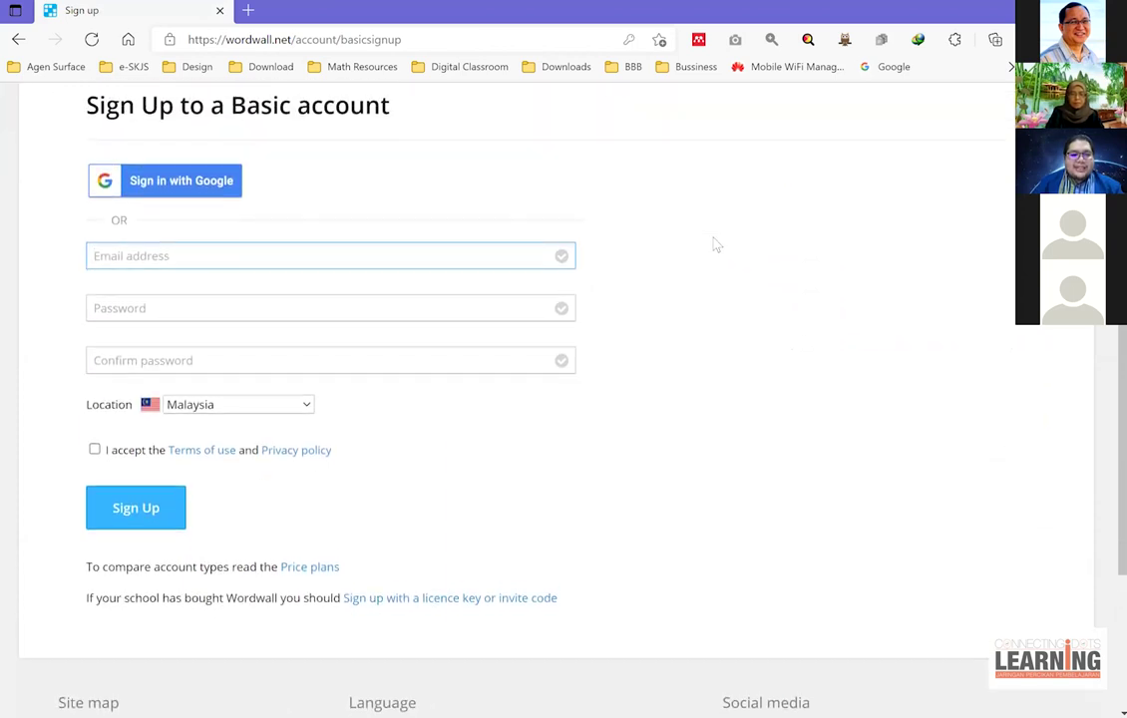
pyautogui.scroll(-1, 714, 244)
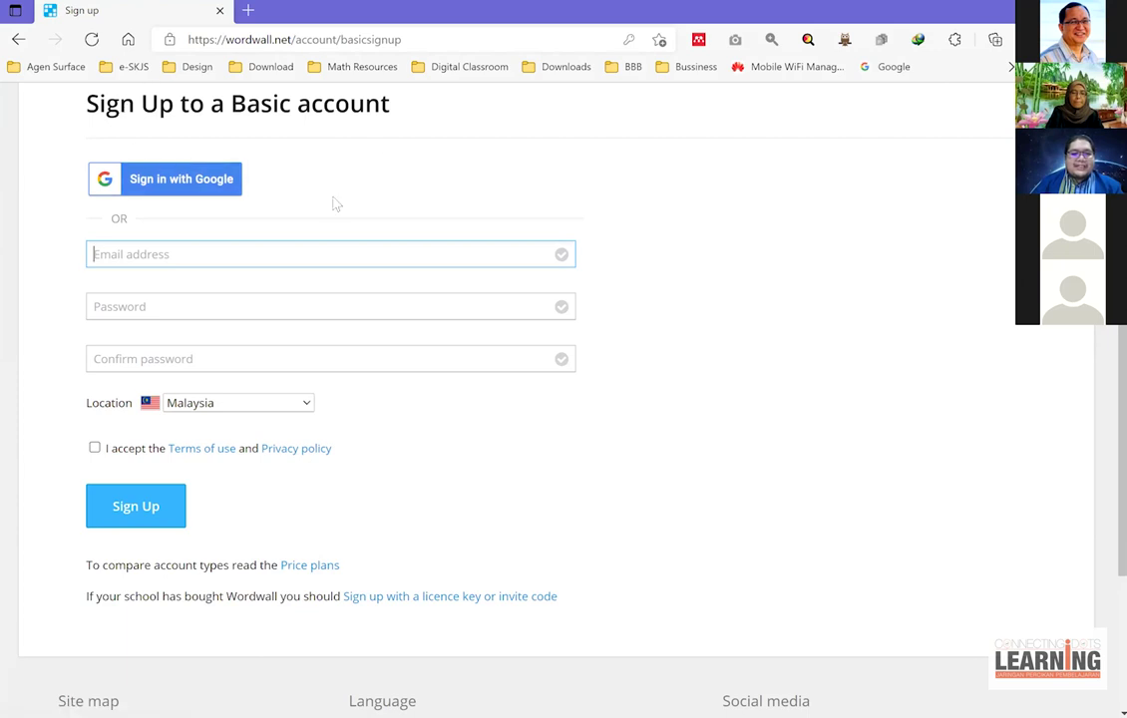
pyautogui.scroll(1, 336, 203)
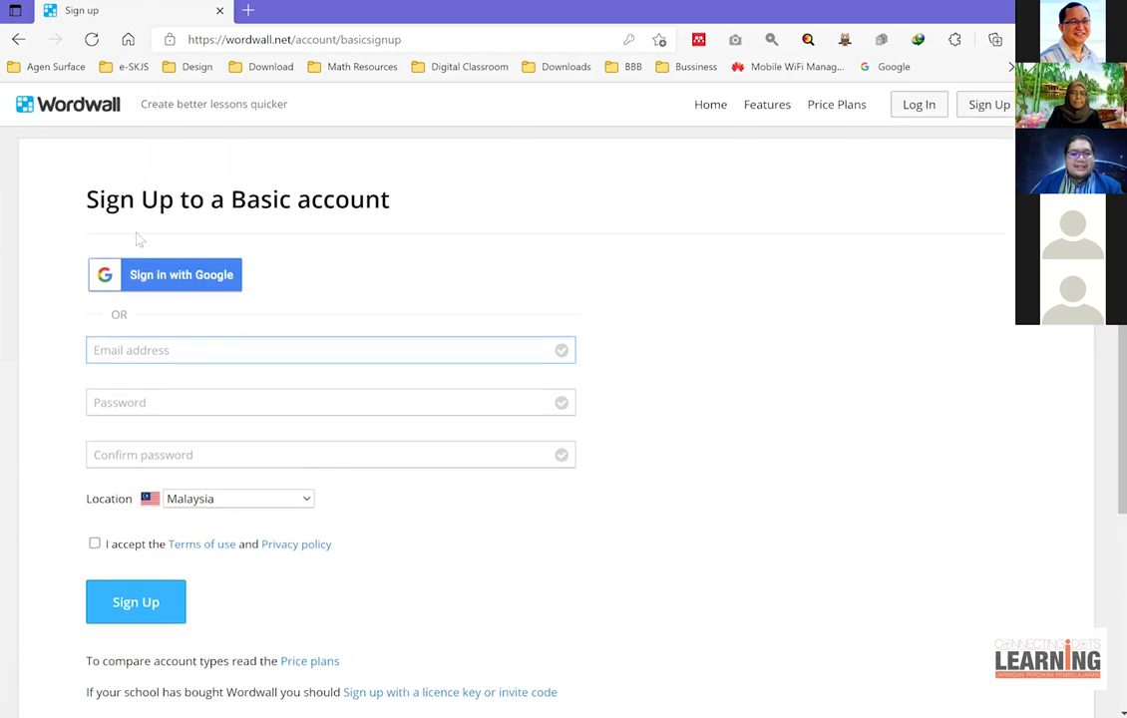
pyautogui.click(182, 280)
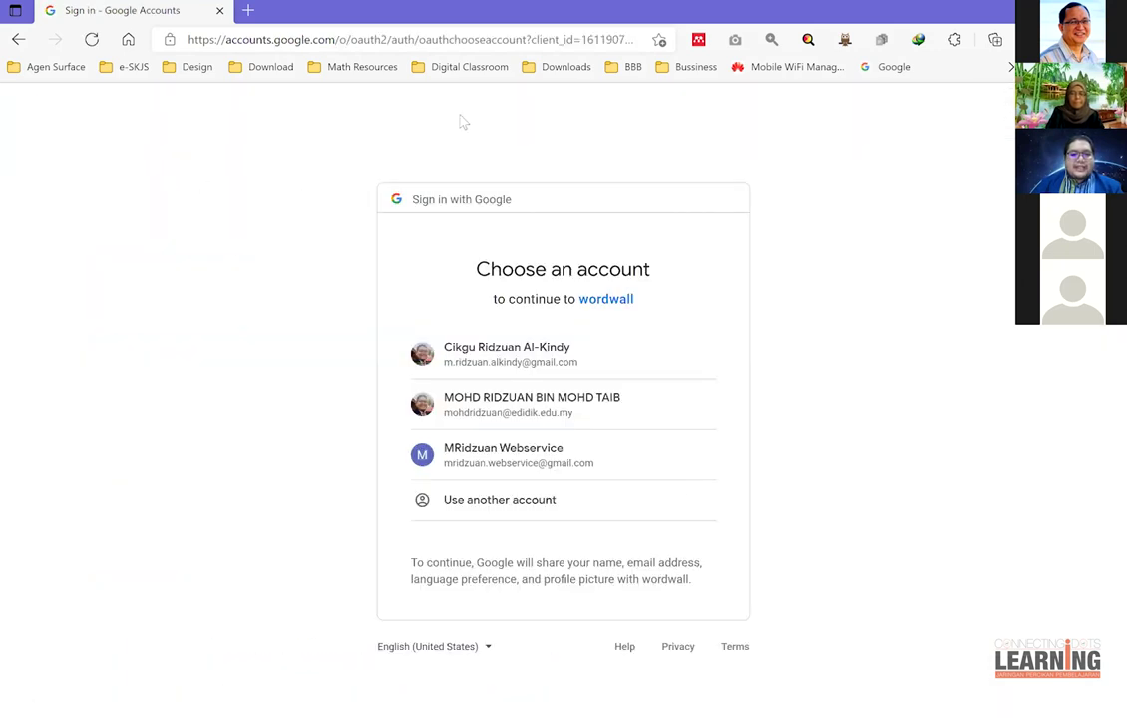
pyautogui.click(482, 357)
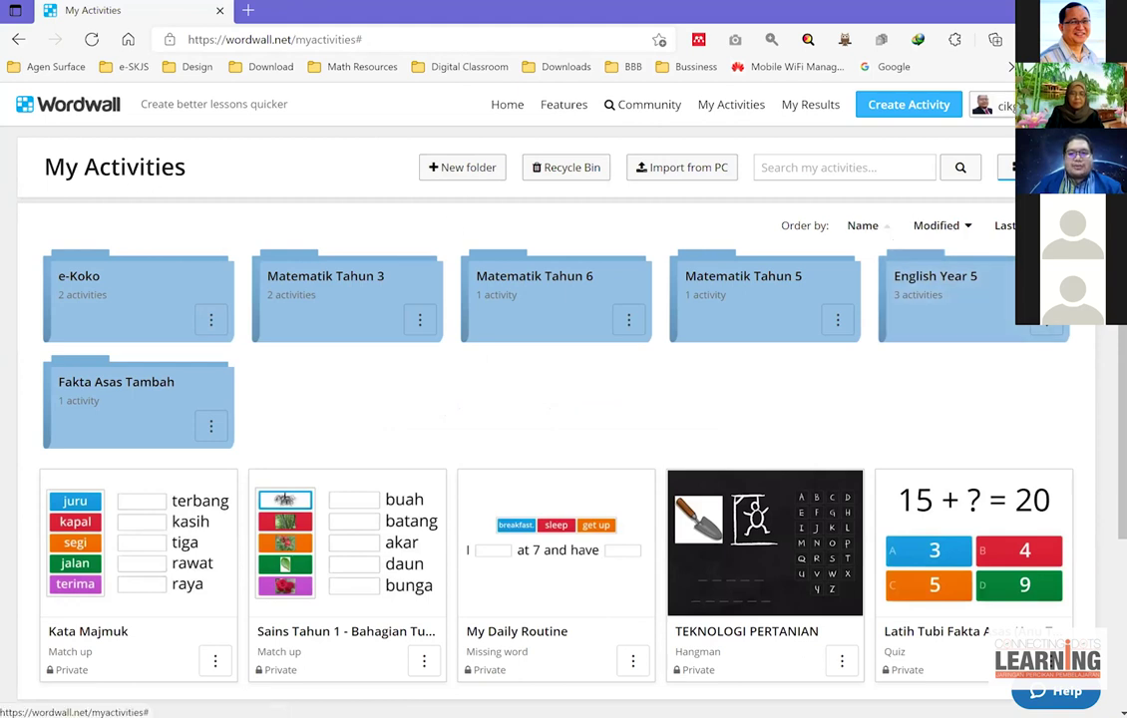
# - Look over the account options and the saved folders and activities on the My Activities page
pyautogui.click(987, 105)
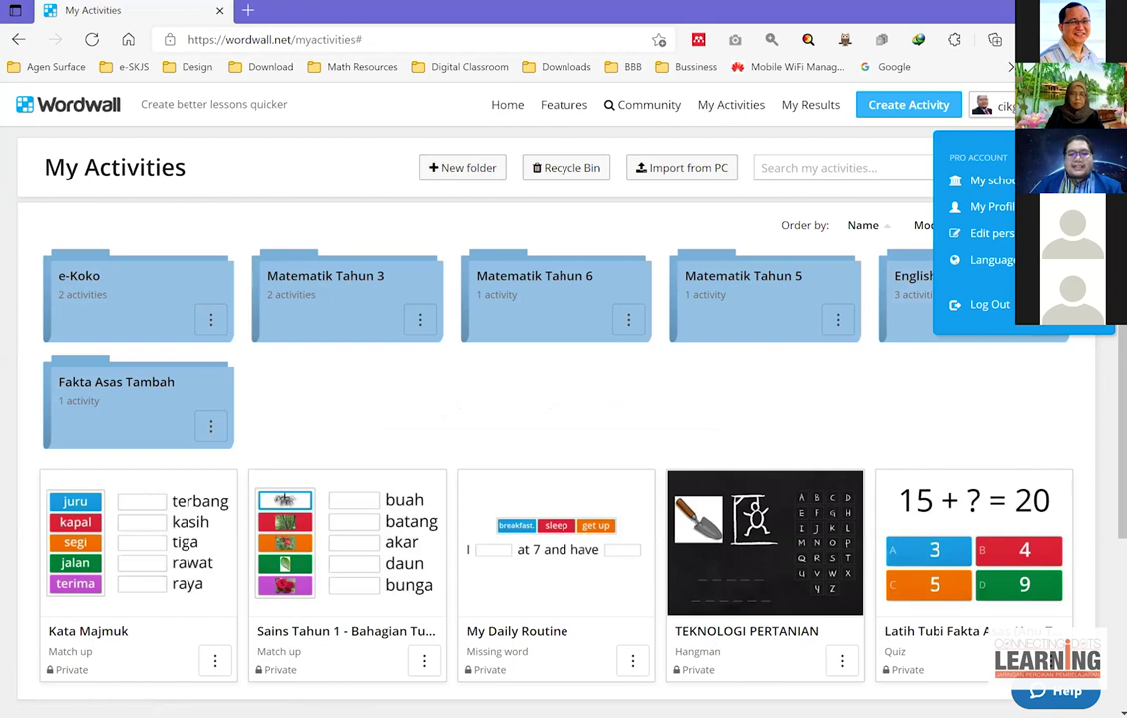
pyautogui.click(944, 345)
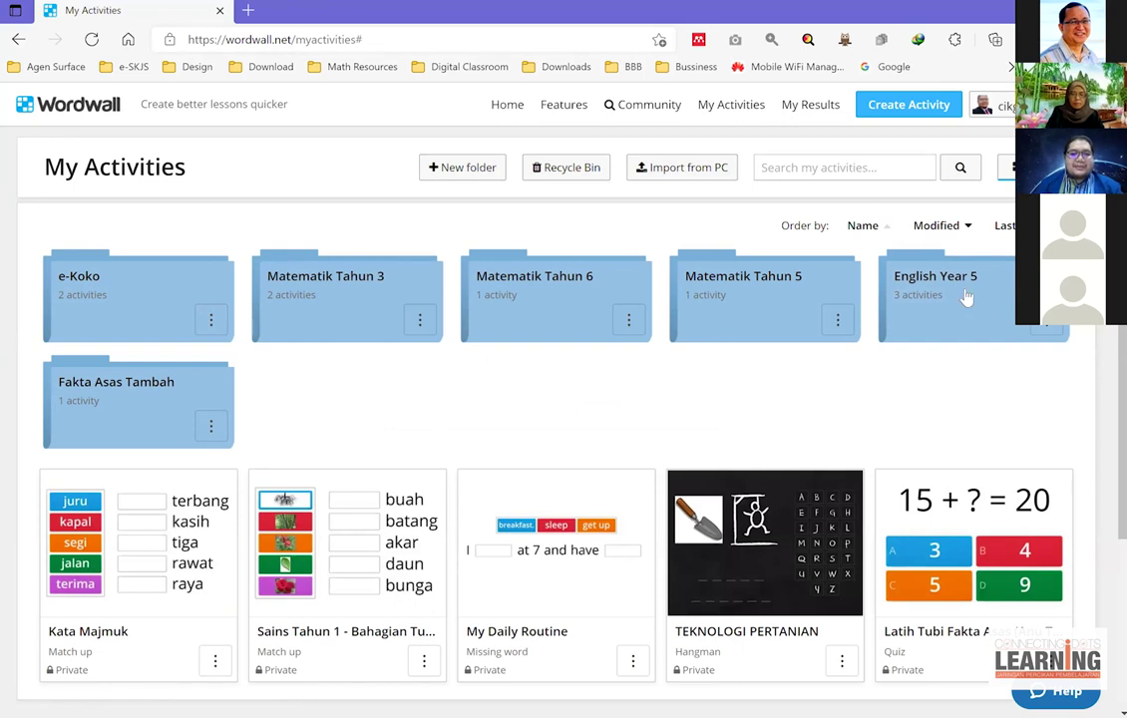
pyautogui.scroll(-2, 1071, 349)
pyautogui.scroll(2, 1075, 354)
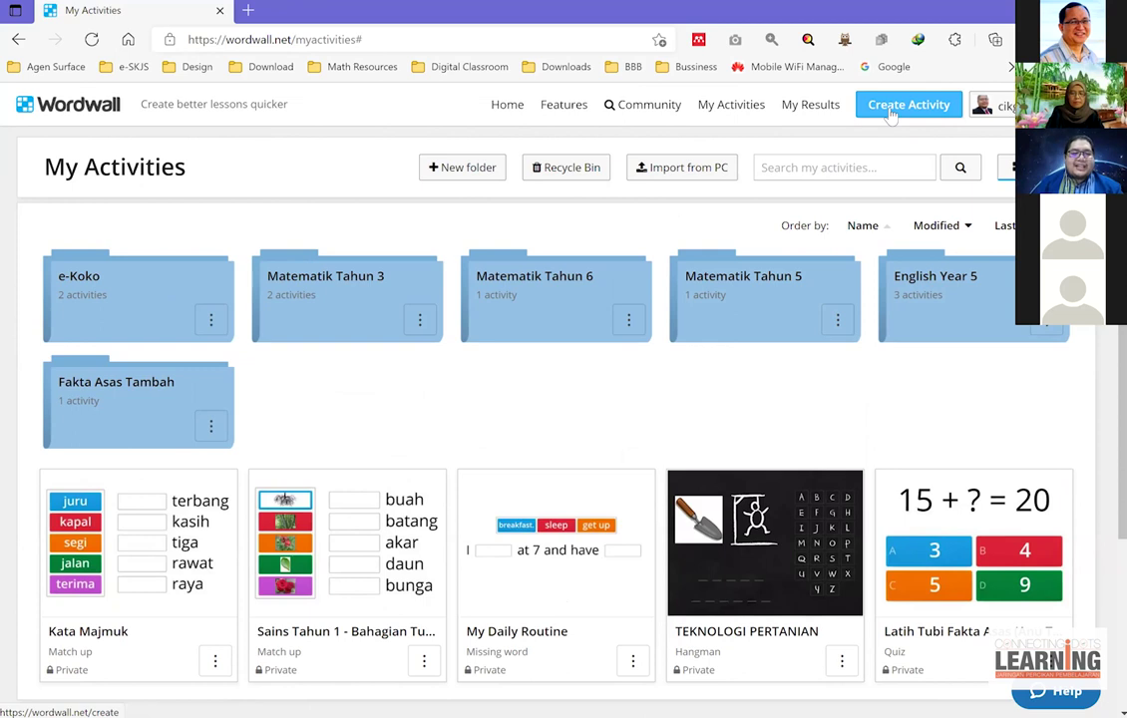
# - Start a new activity using the Match up template
pyautogui.click(940, 115)
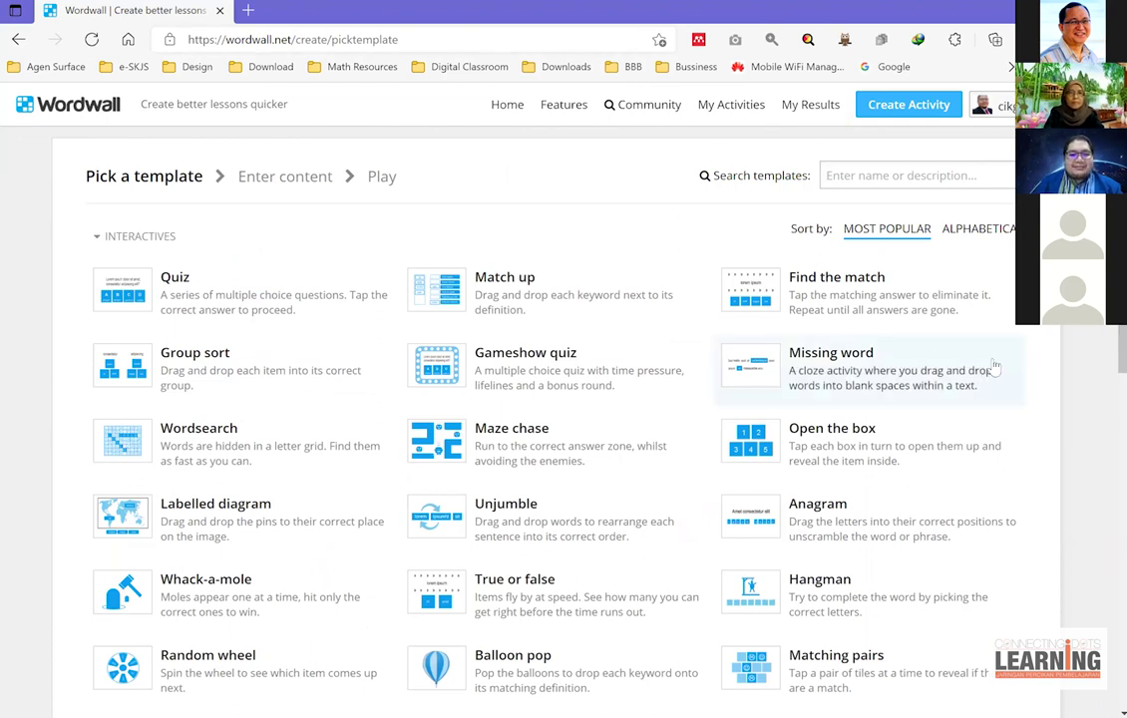
pyautogui.scroll(-5, 993, 367)
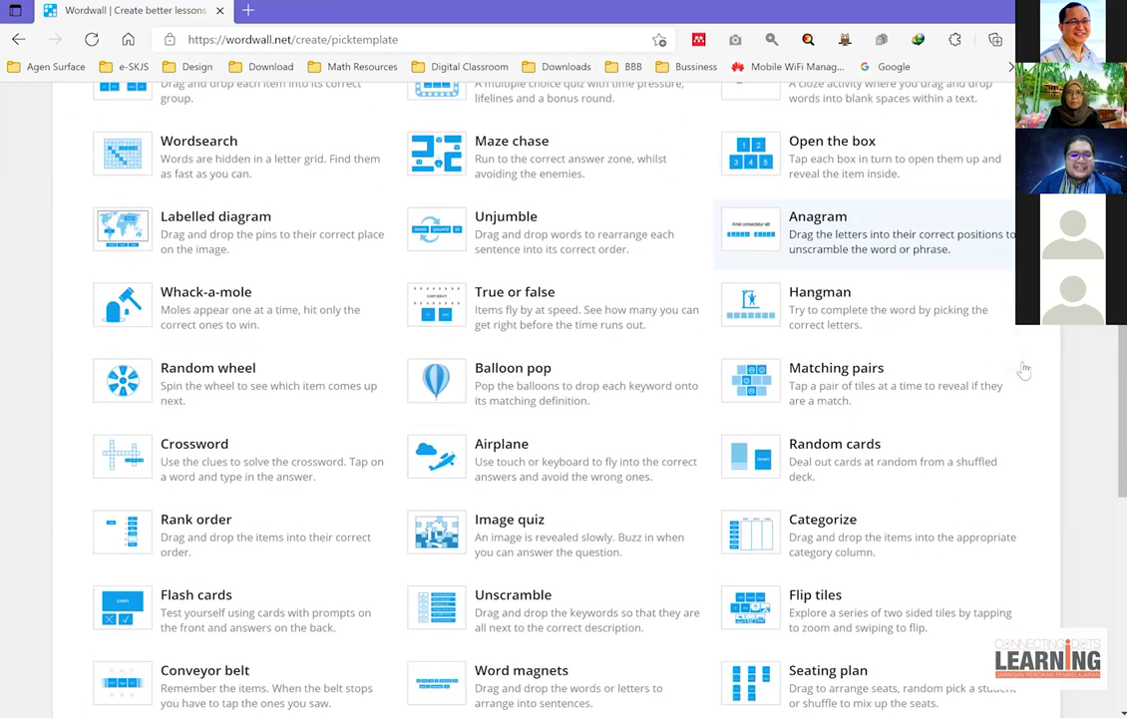
pyautogui.scroll(-8, 1023, 370)
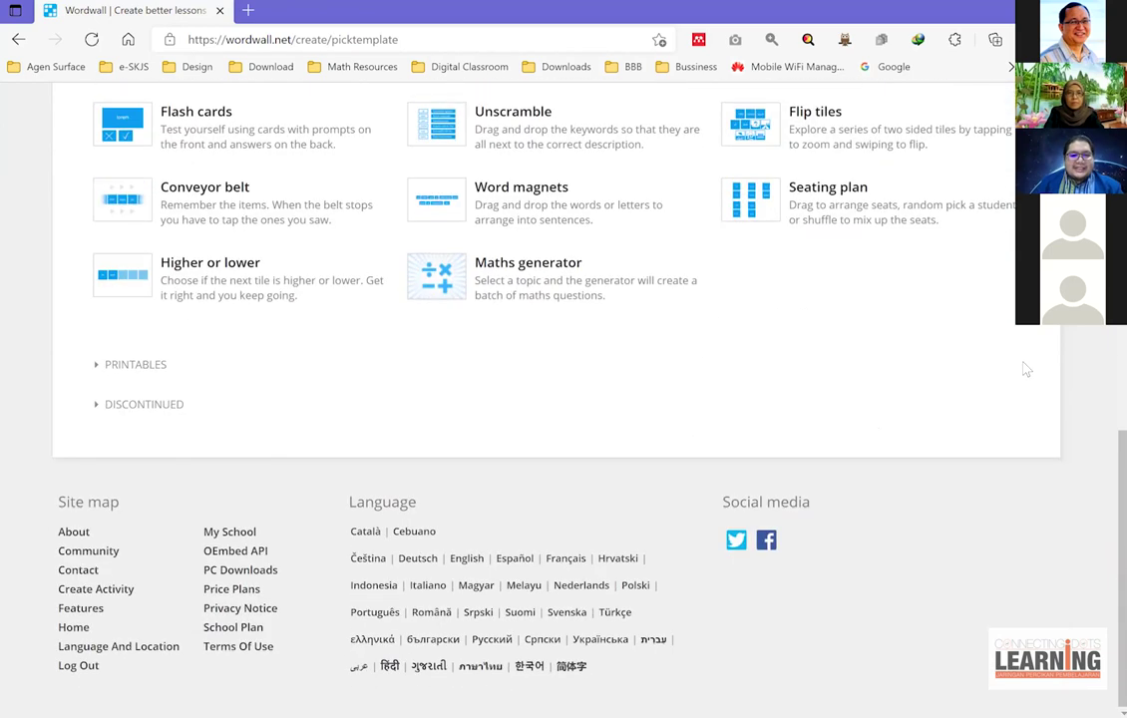
pyautogui.scroll(9, 1027, 370)
pyautogui.scroll(4, 1027, 370)
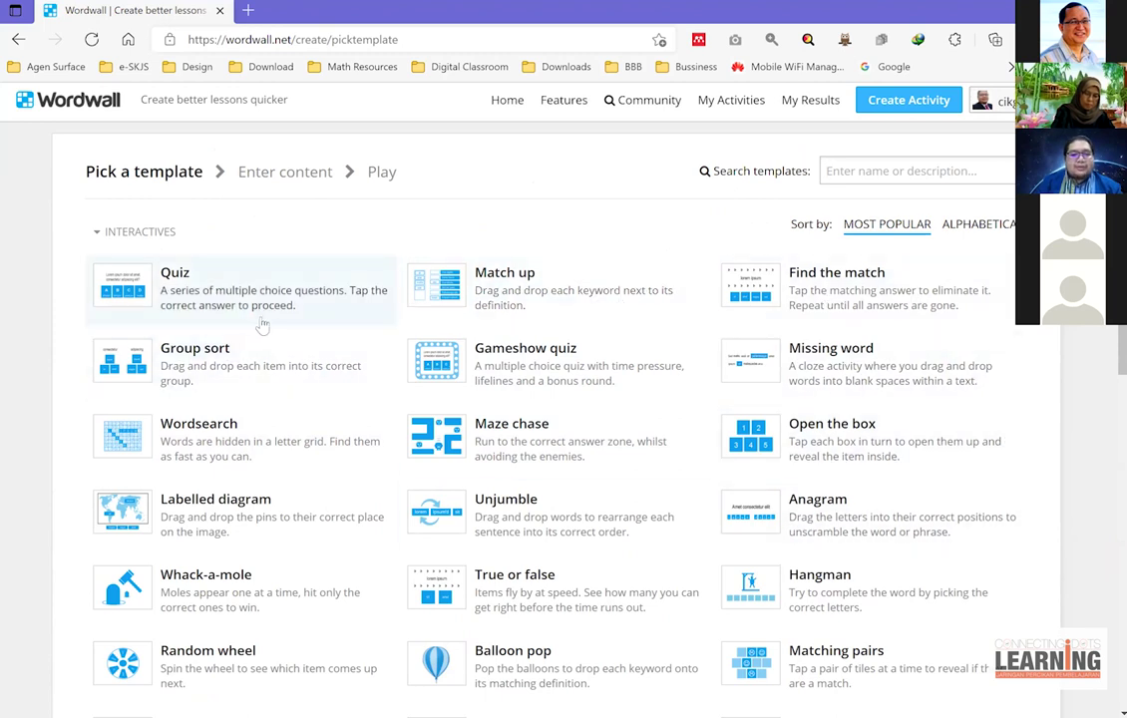
pyautogui.scroll(-1, 255, 328)
pyautogui.scroll(2, 255, 329)
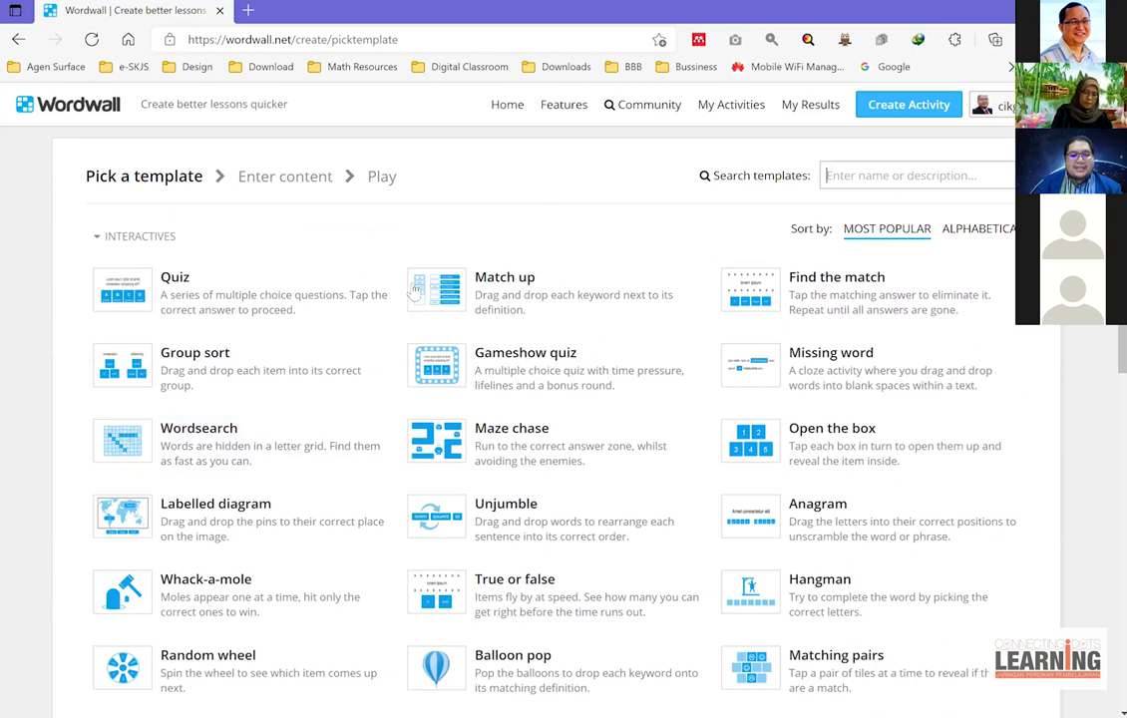
pyautogui.click(524, 312)
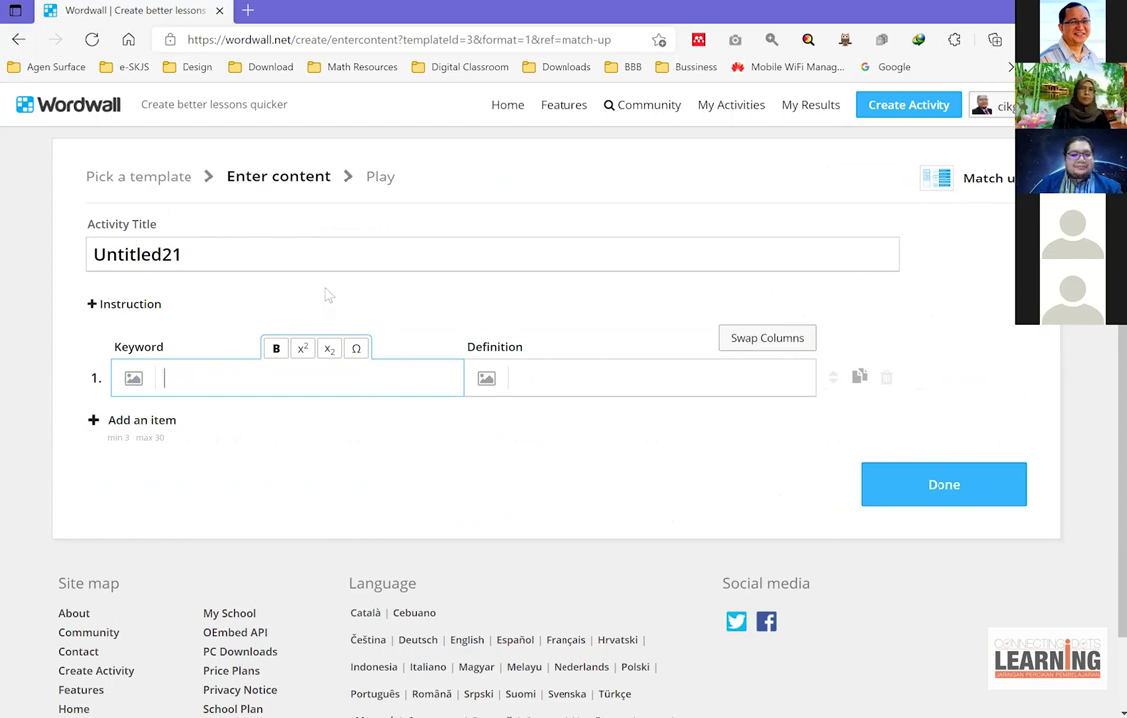
# - Set the activity title to "Kata Majmuk Tahun 2"
pyautogui.doubleClick(211, 262)
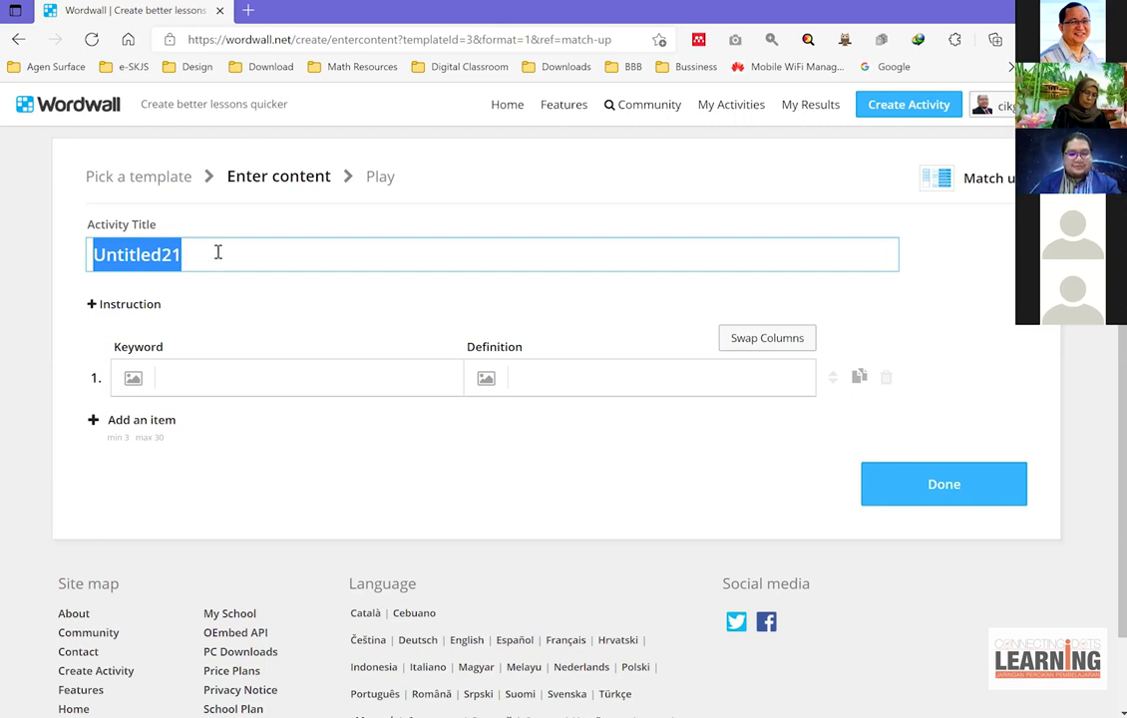
pyautogui.write('Kata Majmuk')
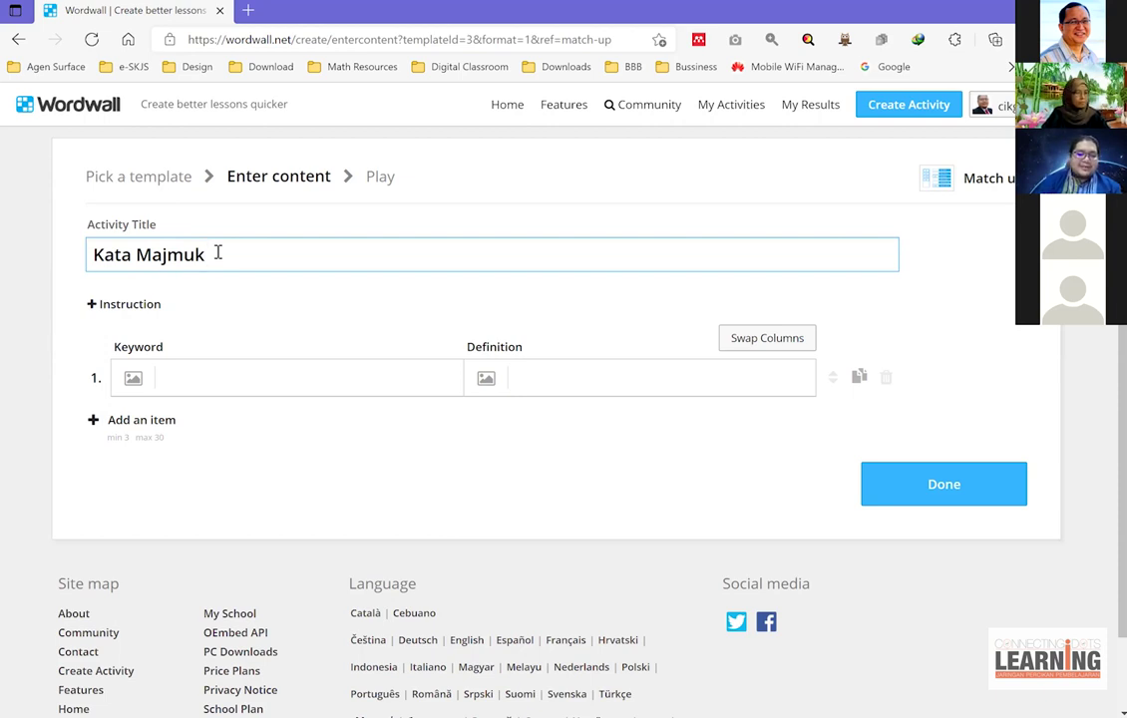
pyautogui.write('Tahun 2')
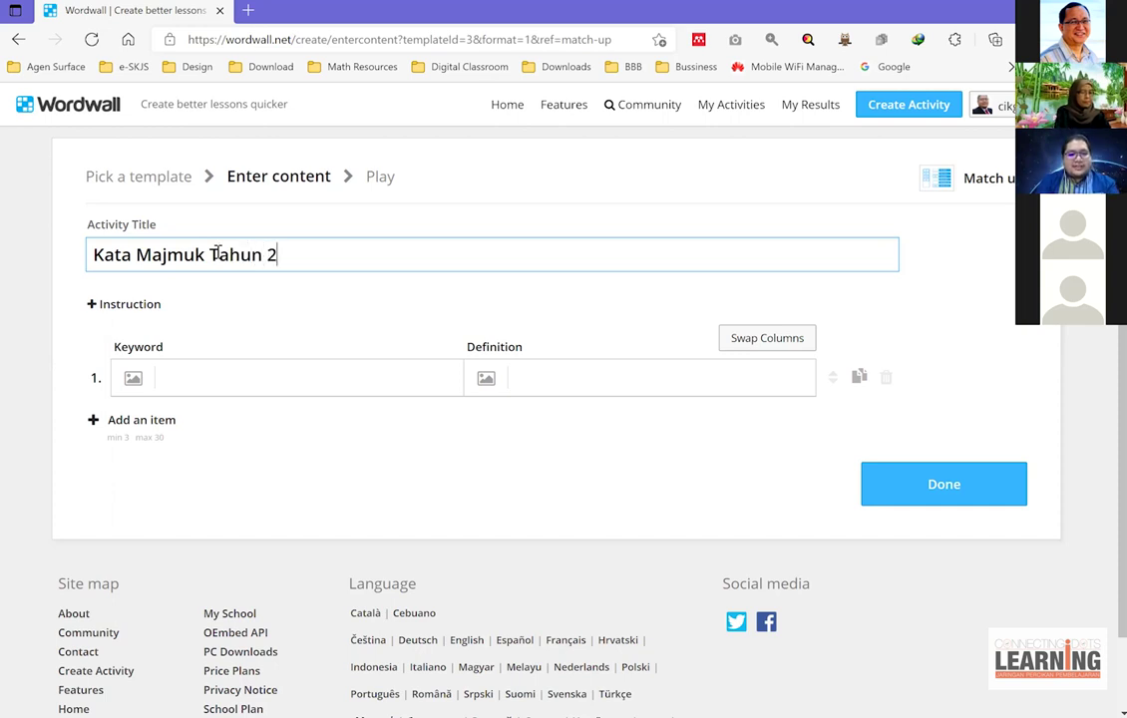
# - Fill in the first item with the keyword "bandar" and the definition "raya"
pyautogui.click(198, 371)
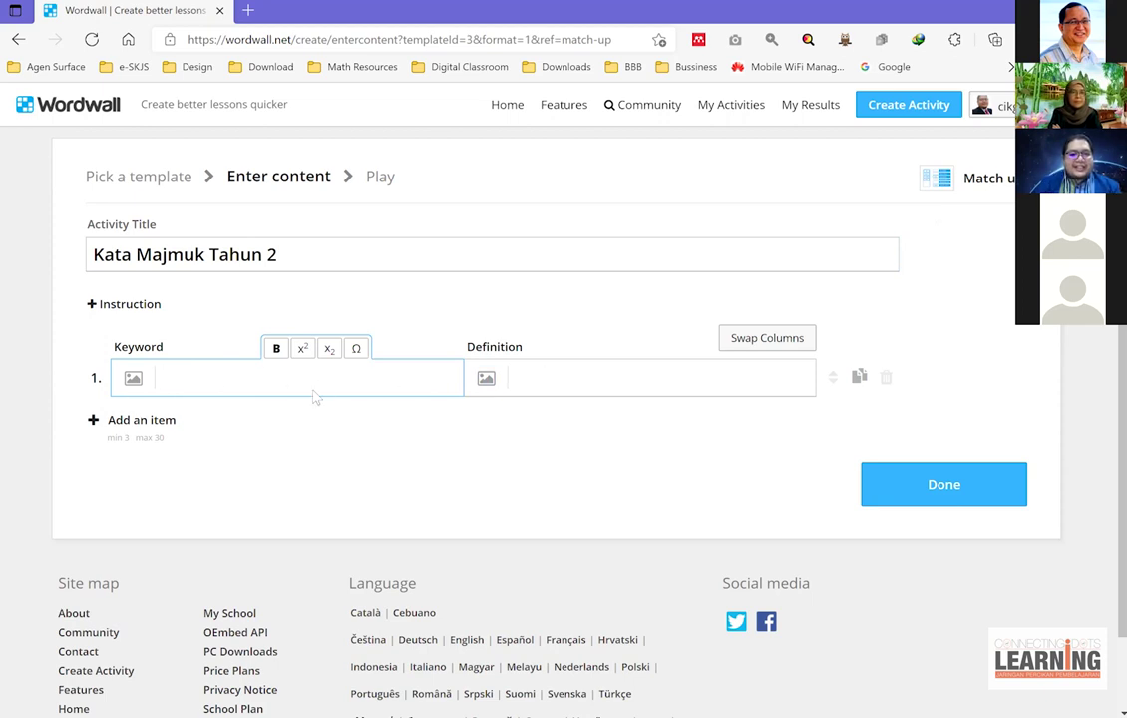
pyautogui.write('bandar')
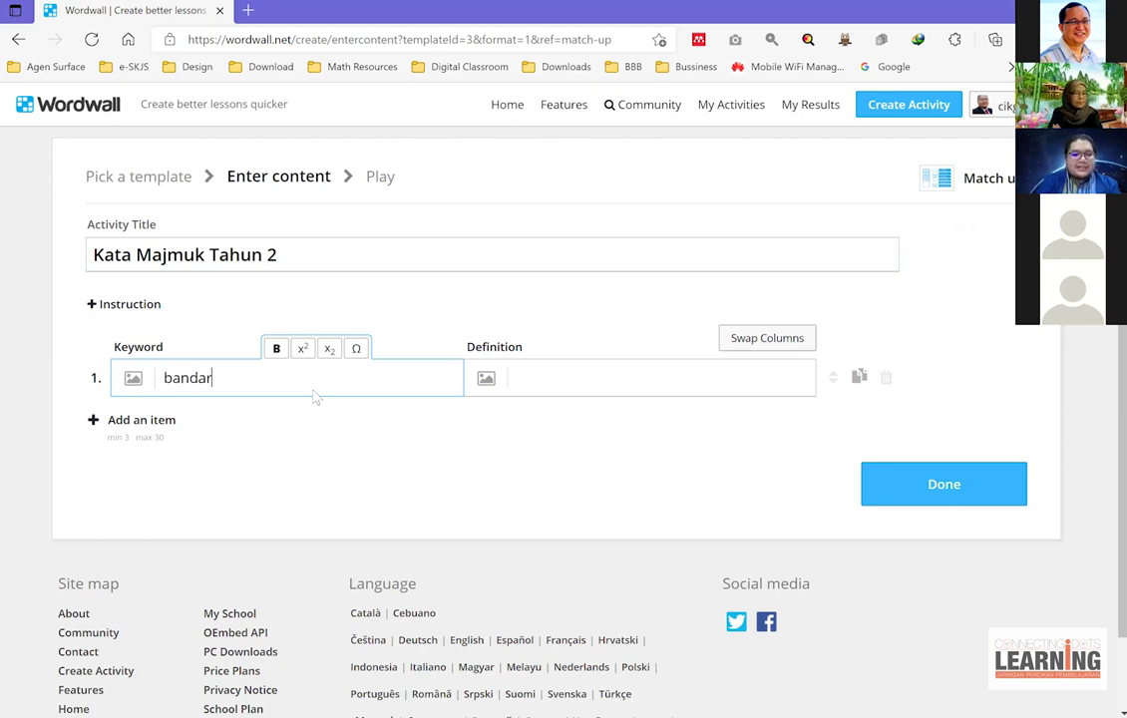
pyautogui.press('Tab')
pyautogui.write('raya')
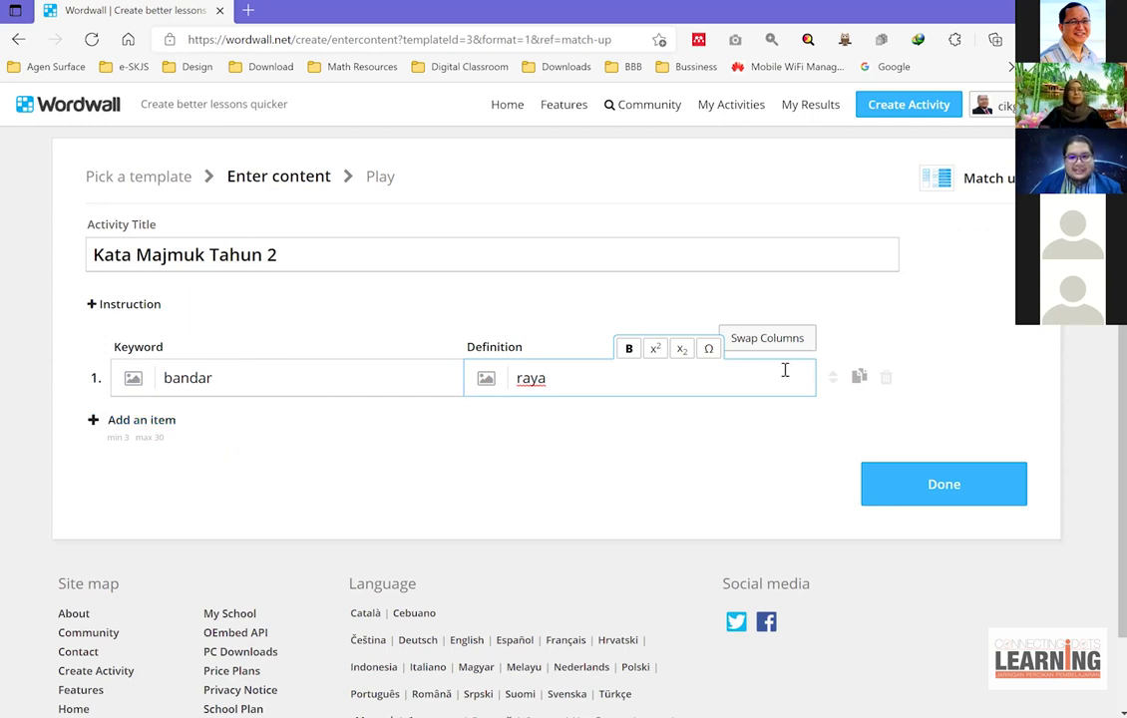
# - Add a second item with the keyword "jam" and the definition "tangan"
pyautogui.click(140, 421)
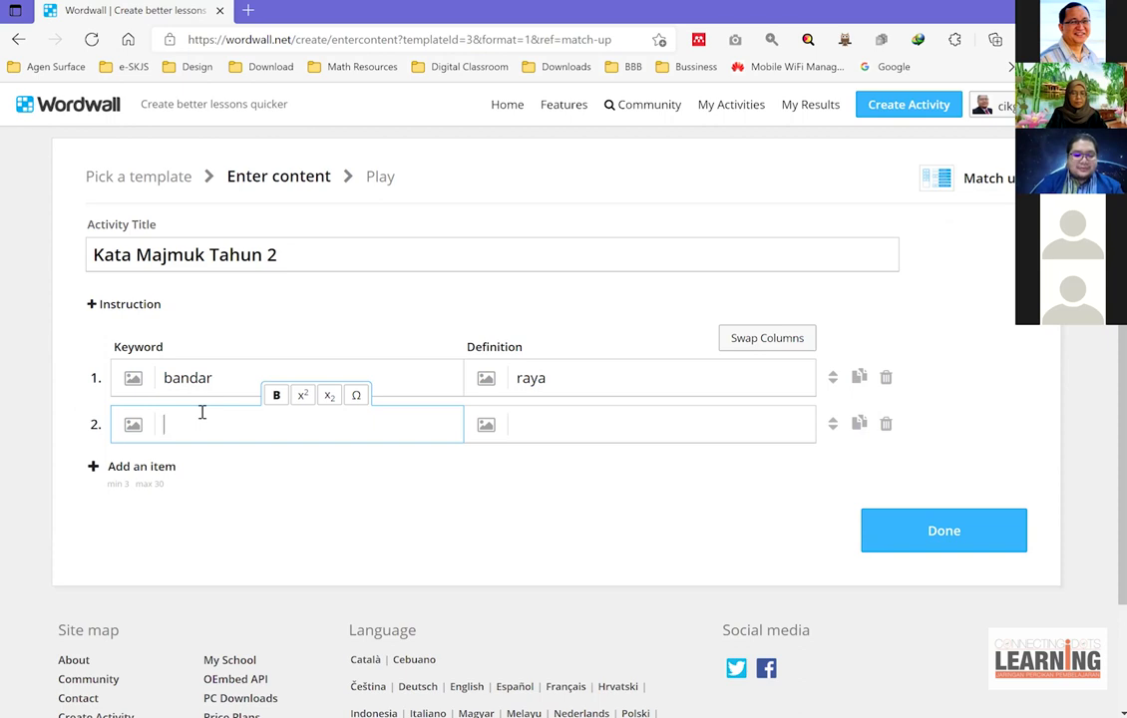
pyautogui.write('jam')
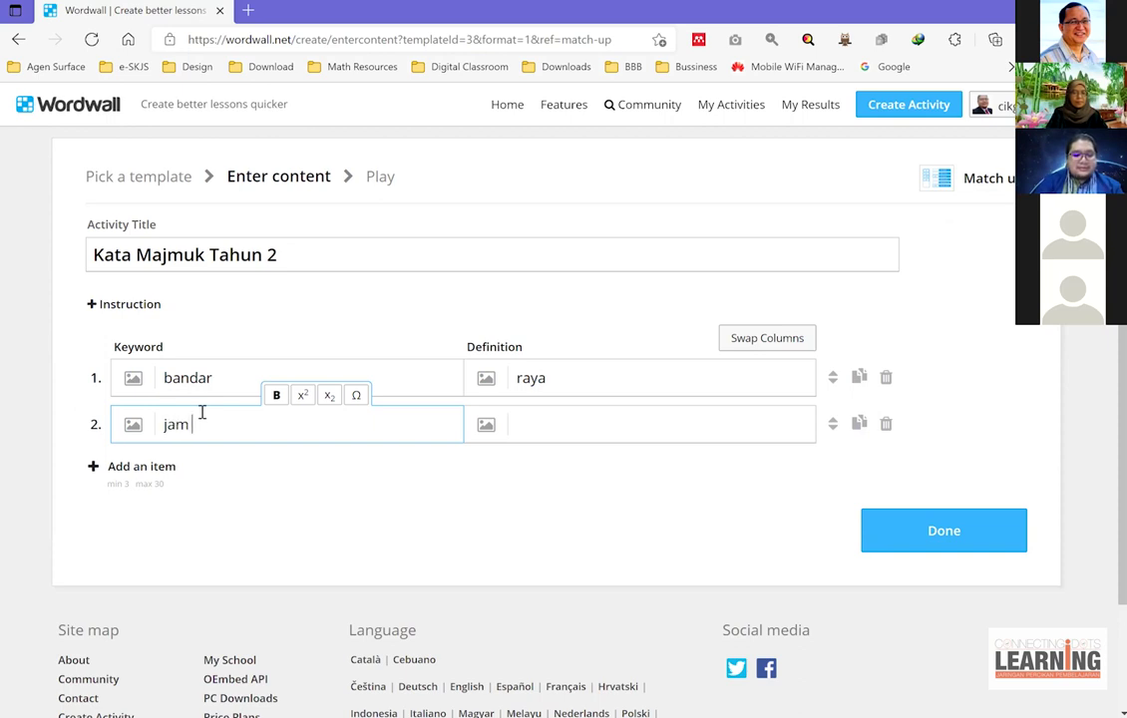
pyautogui.press('Tab')
pyautogui.write('tangan')
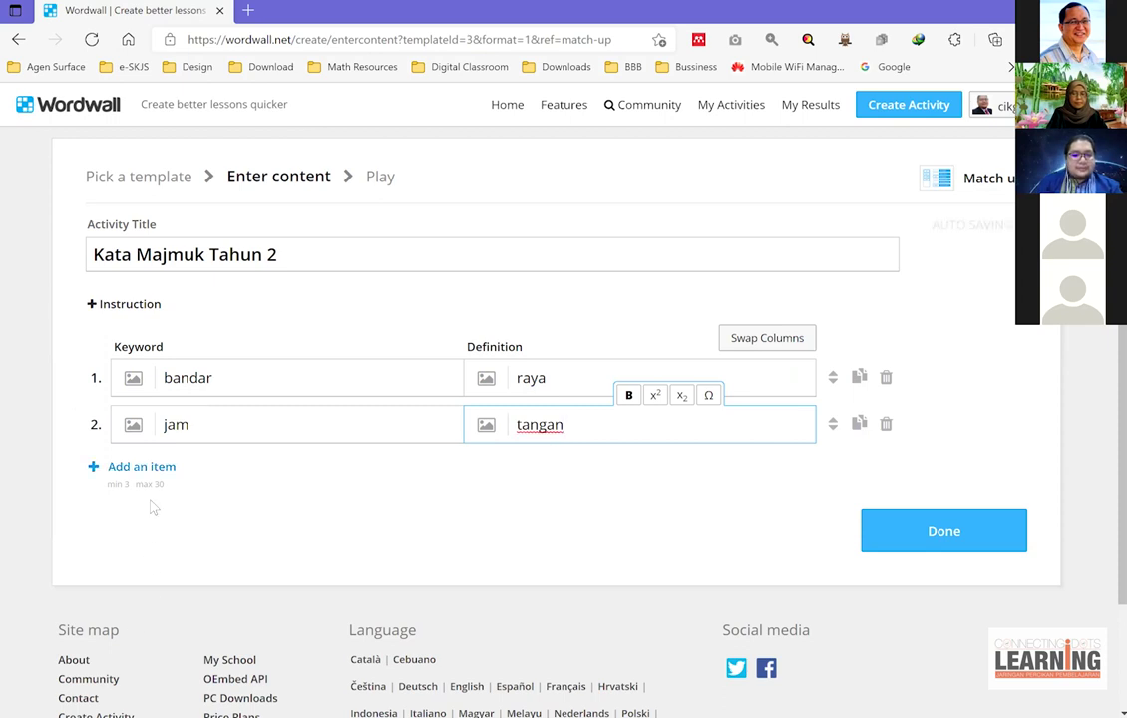
# - Add a third item with the keyword "juru" and the definition "rawat"
pyautogui.click(149, 466)
pyautogui.write('juru')
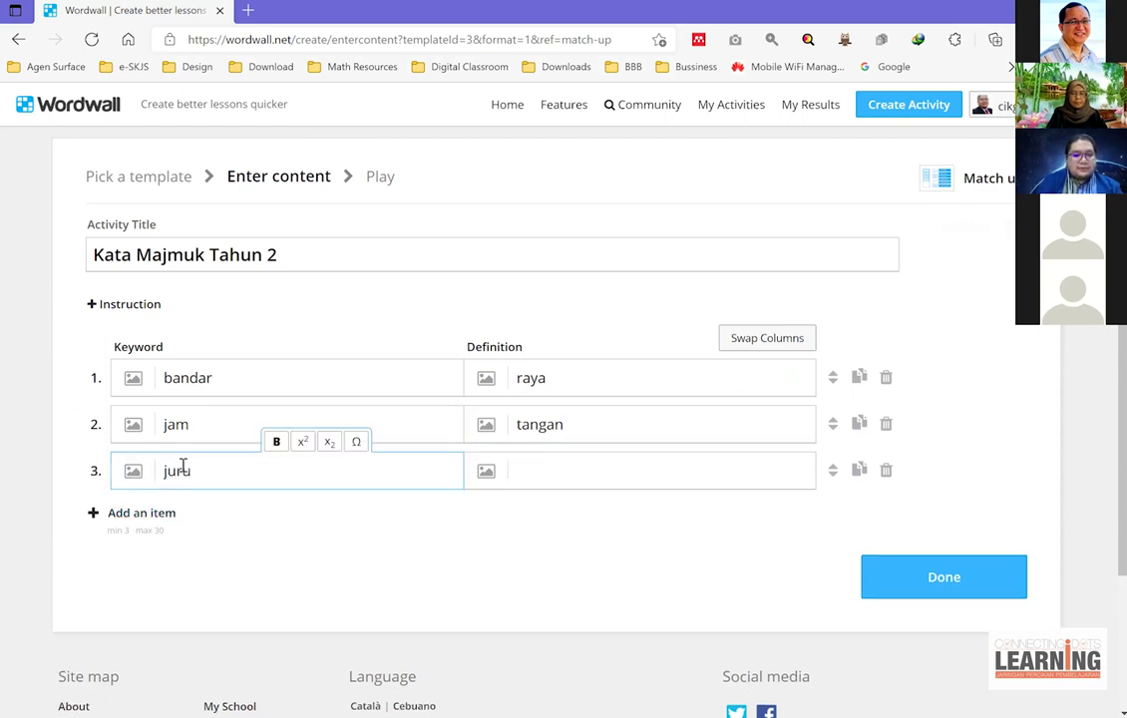
pyautogui.press('Tab')
pyautogui.write('rawat')
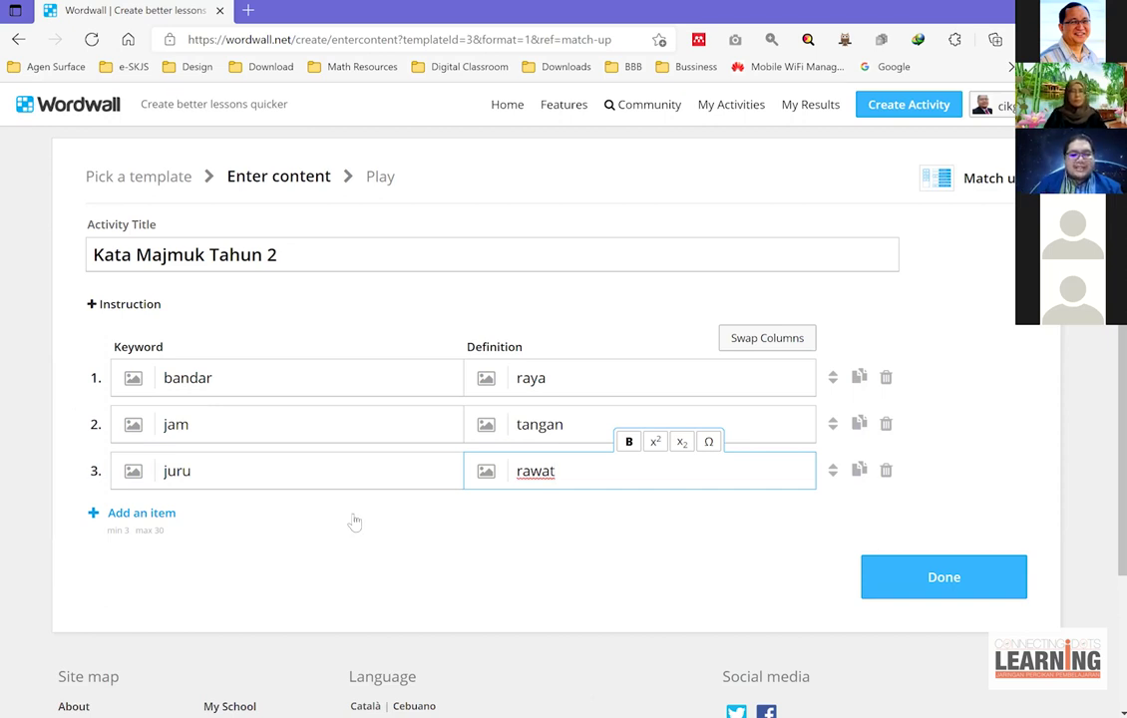
# - Add a fourth item with the keyword "mata" and the definition "hari"
pyautogui.scroll(-1, 354, 521)
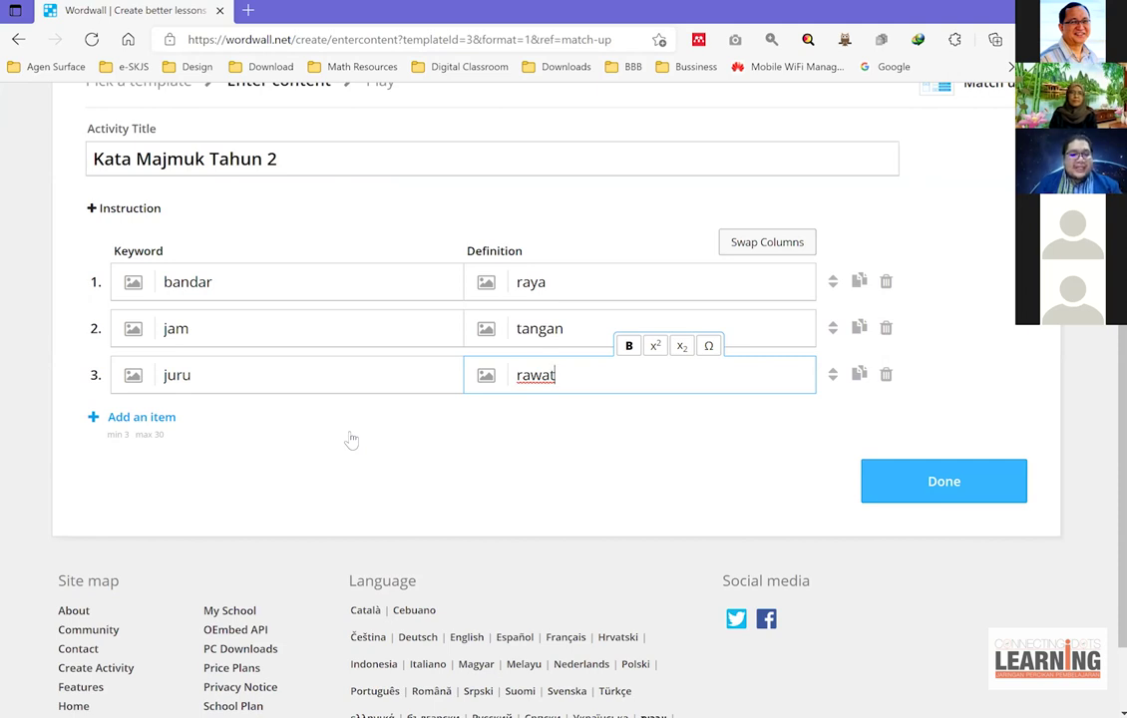
pyautogui.click(141, 419)
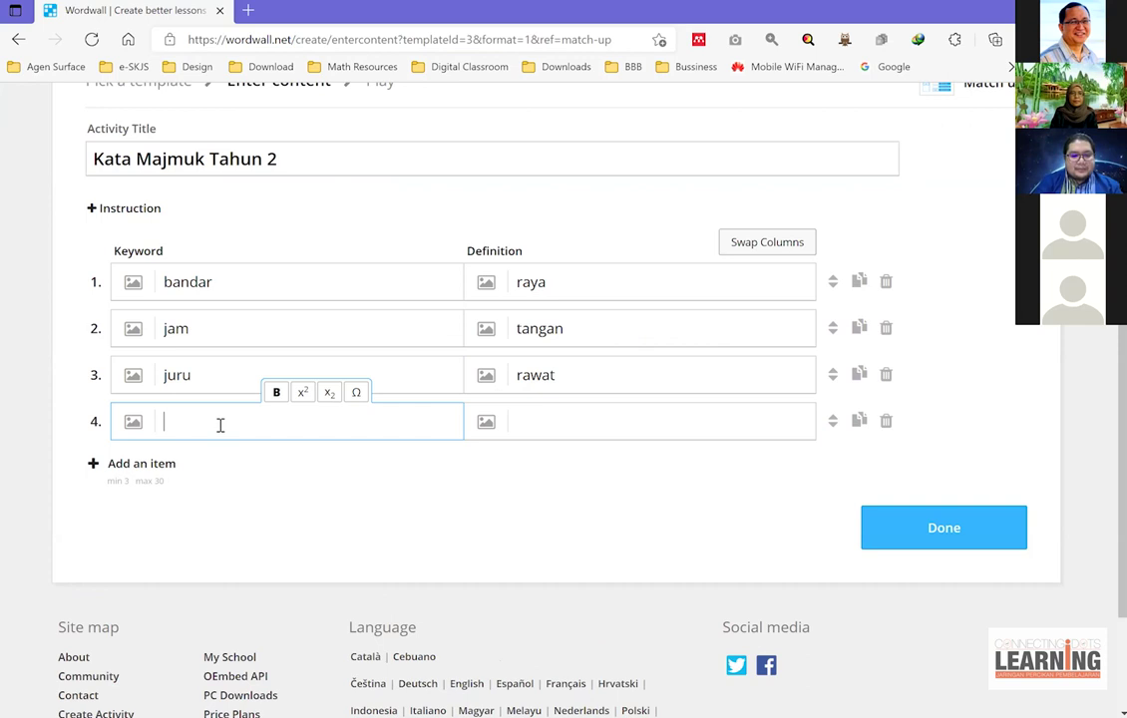
pyautogui.write('mata')
pyautogui.press('Tab')
pyautogui.write('hari')
# - Add a fifth item with the keyword "lebuh" and the definition "raya"
pyautogui.click(145, 464)
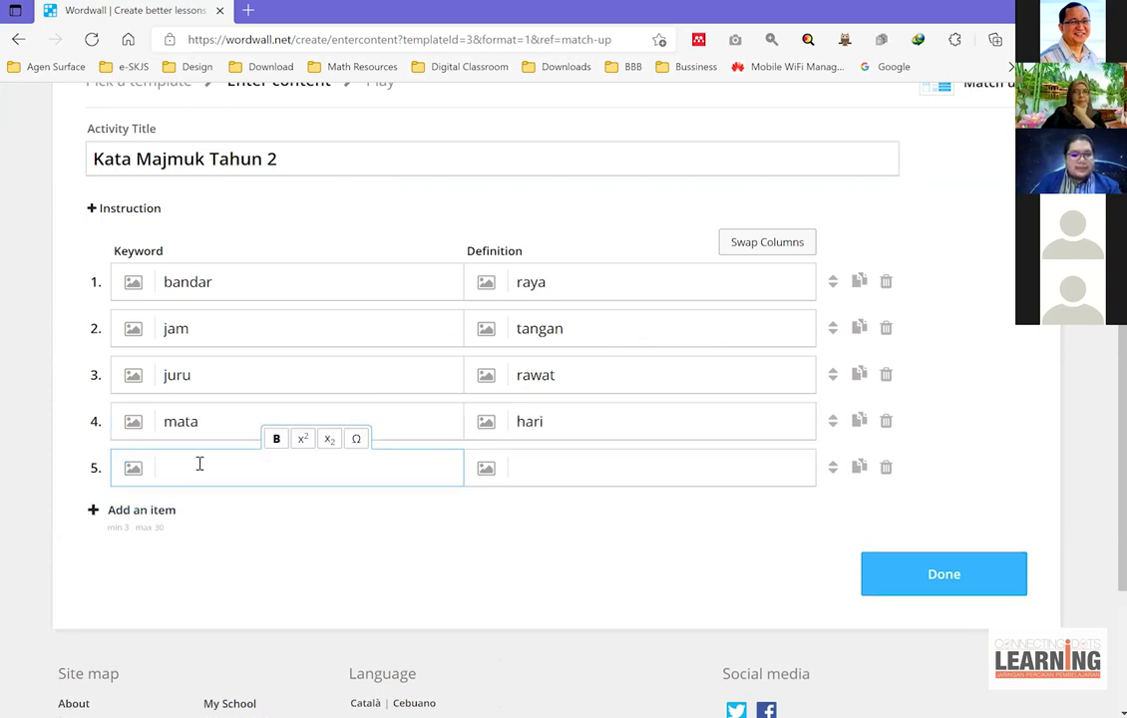
pyautogui.write('alan')
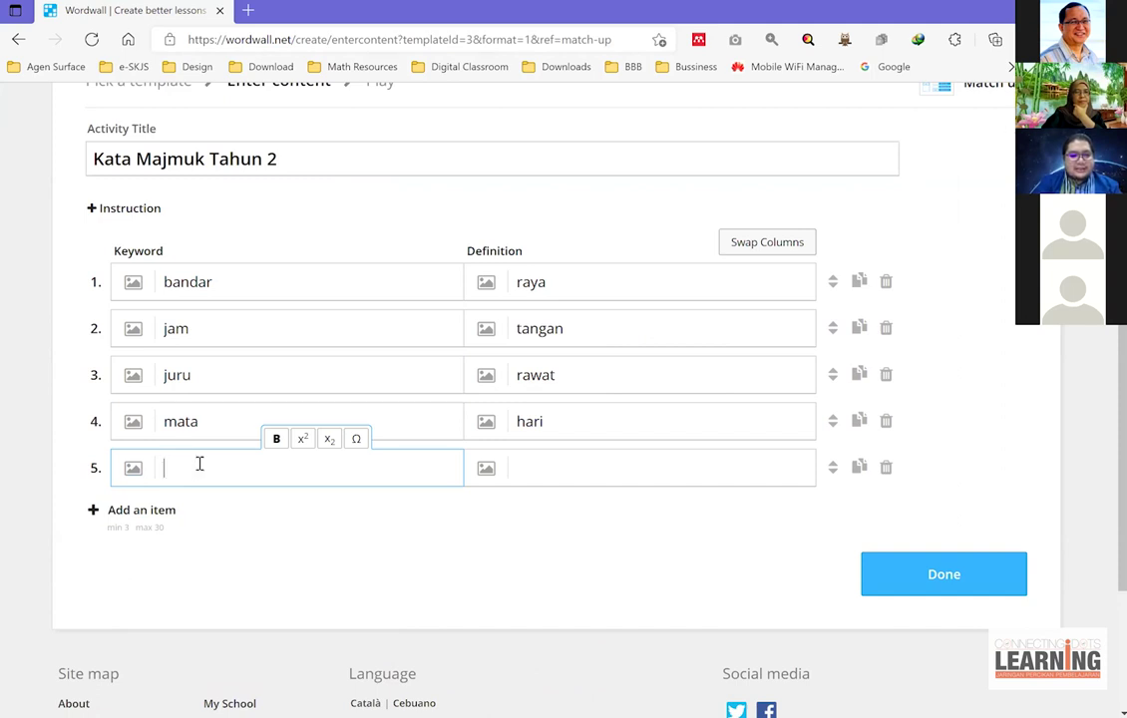
pyautogui.write(';e')
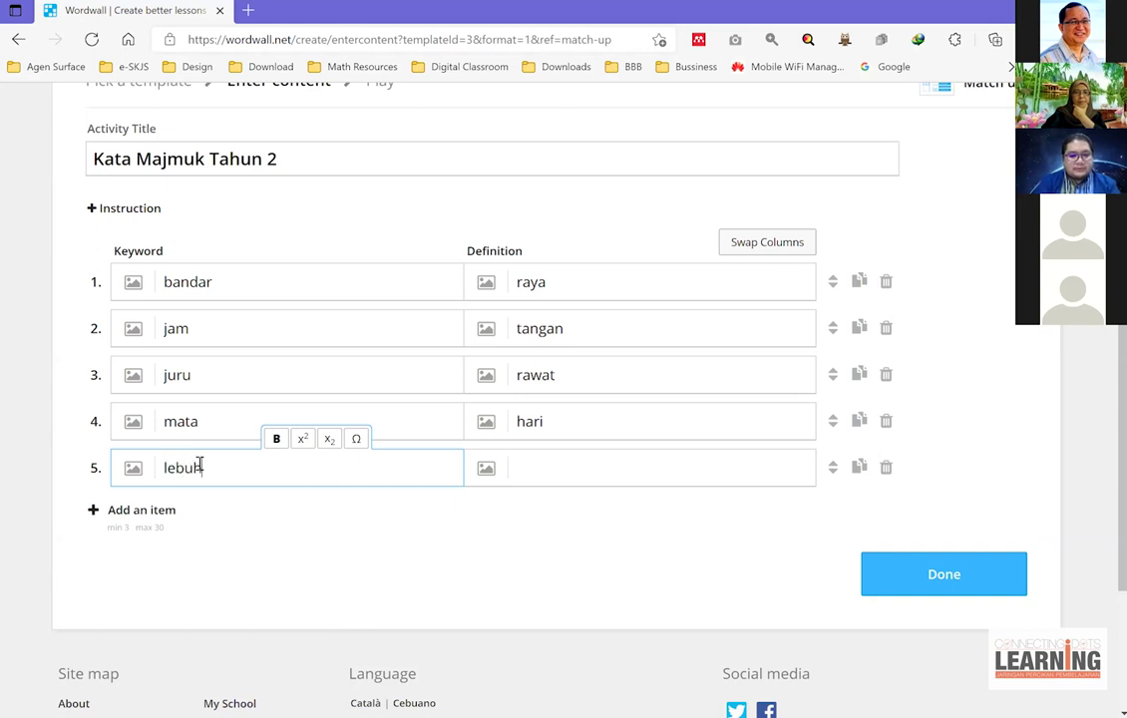
pyautogui.press('Tab')
pyautogui.write('ray')
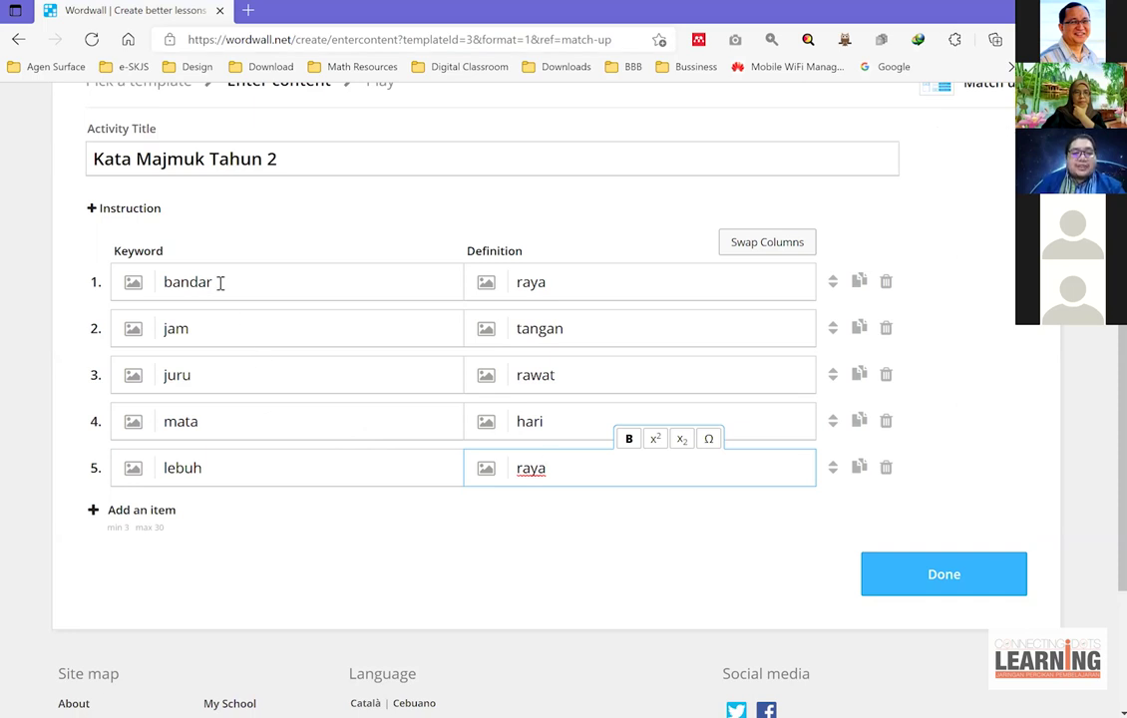
pyautogui.doubleClick(187, 282)
pyautogui.doubleClick(169, 330)
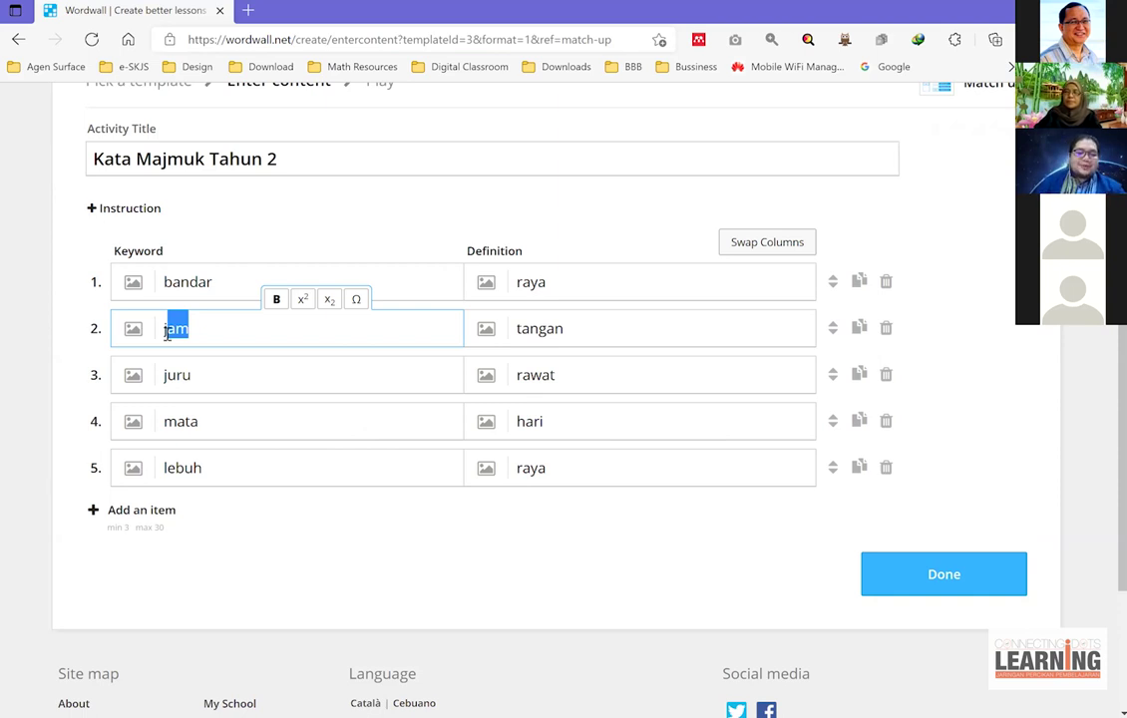
pyautogui.scroll(1, 586, 474)
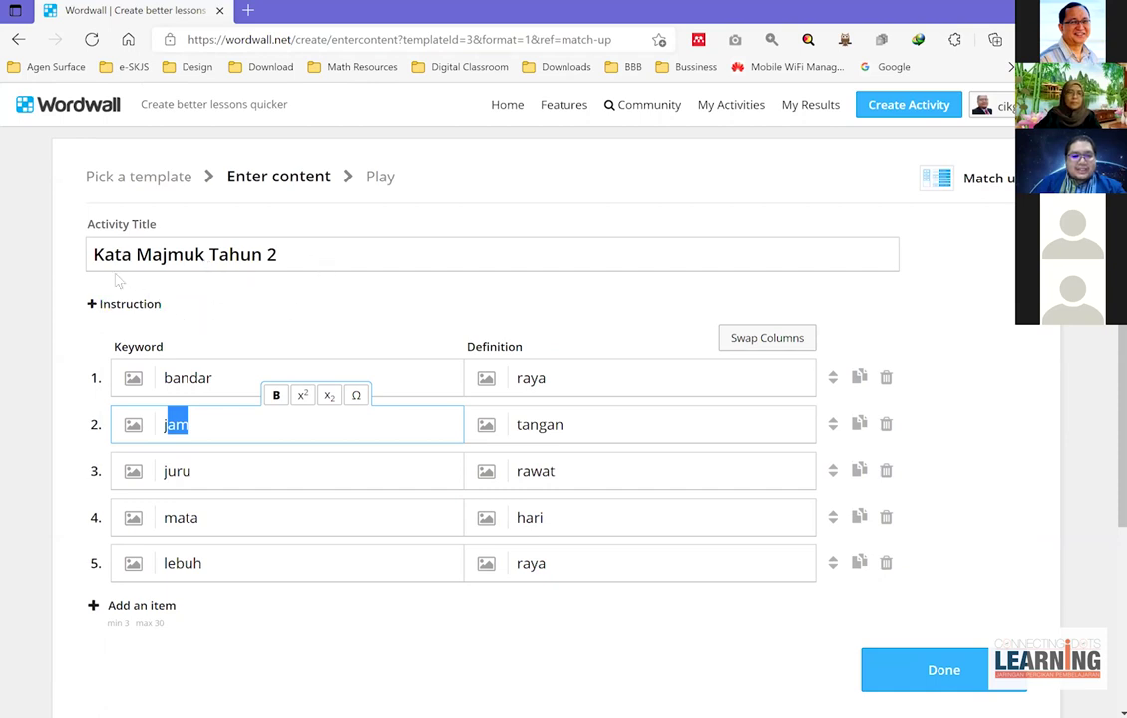
pyautogui.scroll(-1, 181, 309)
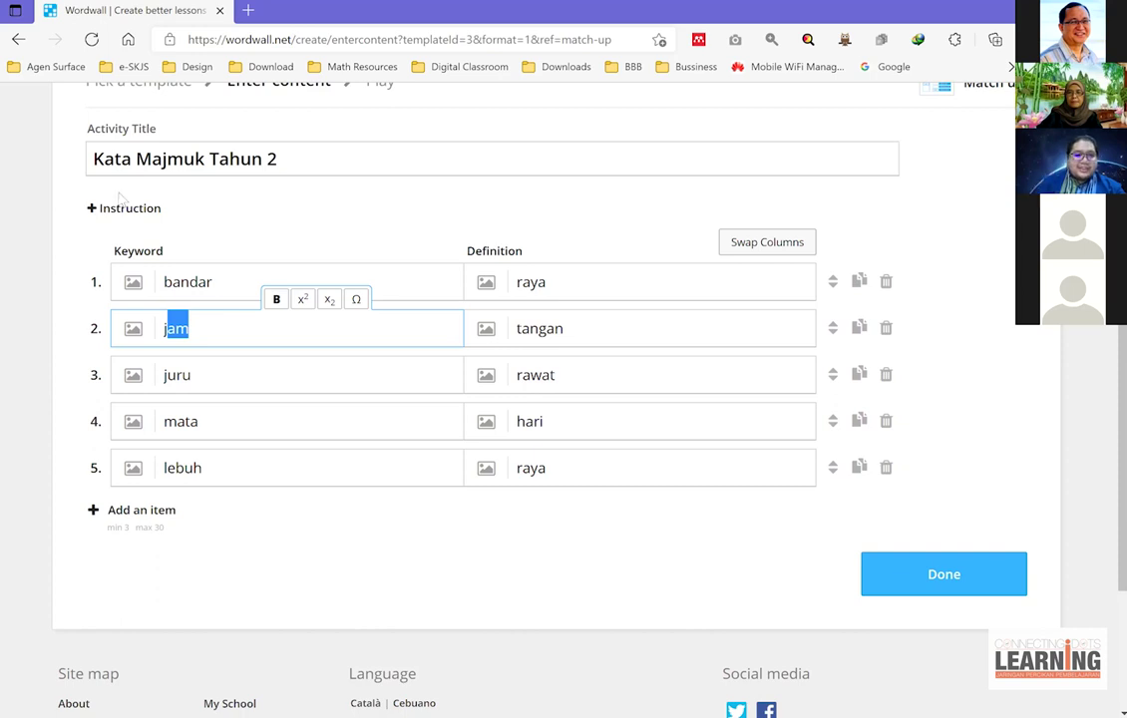
# - Add the optional instruction field to the activity and start editing it
pyautogui.click(123, 207)
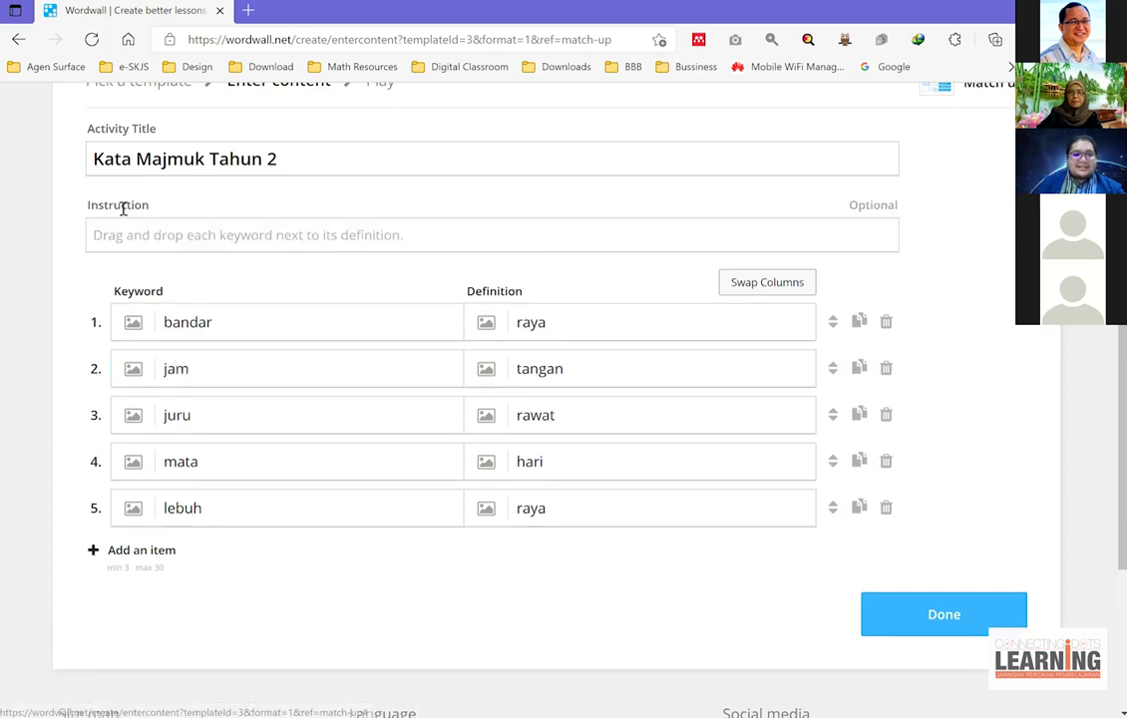
pyautogui.click(126, 229)
pyautogui.write('Seretka')
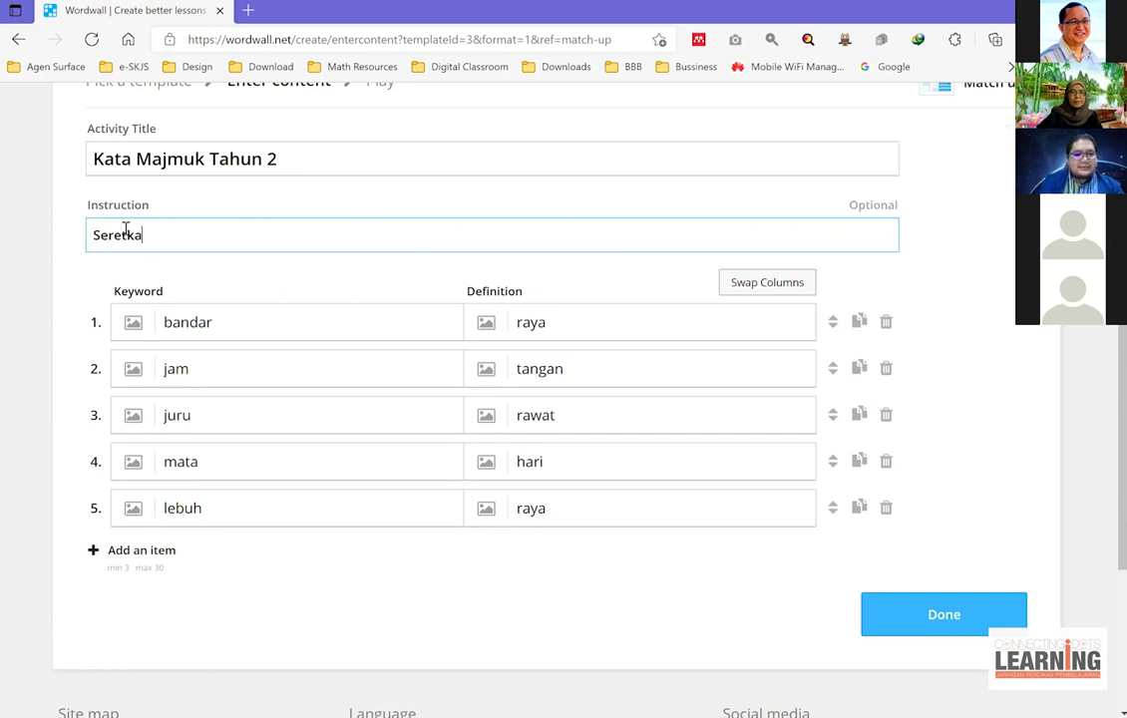
pyautogui.write('n per')
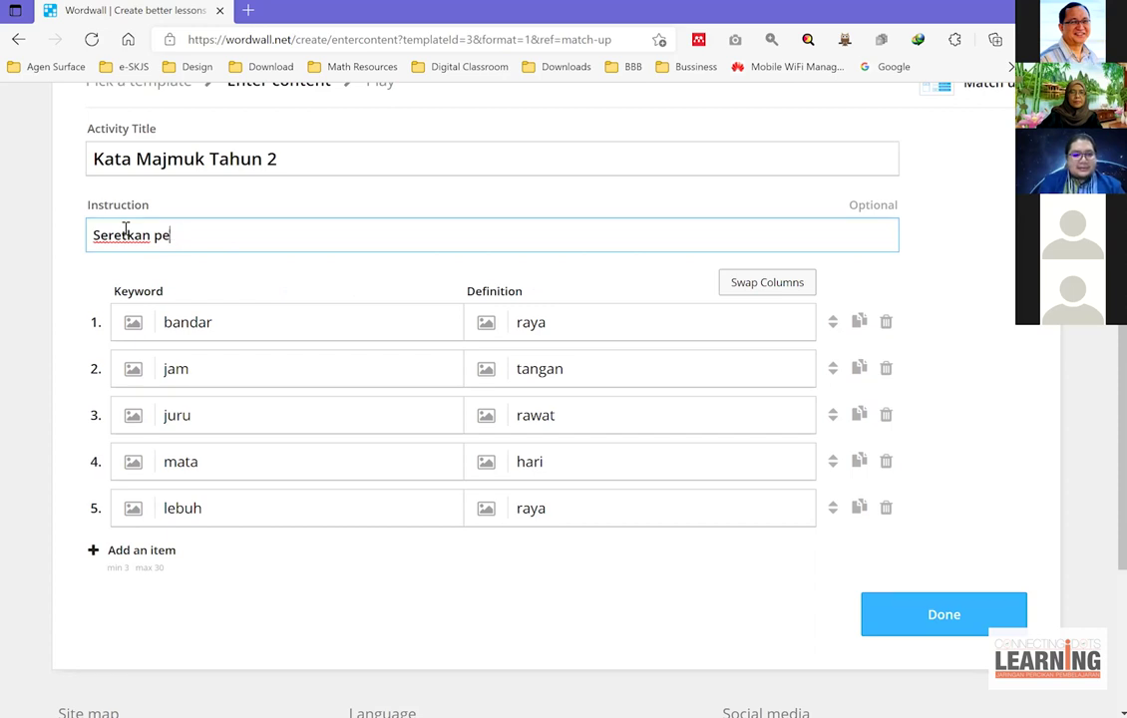
pyautogui.press('BackSpace')
pyautogui.press('BackSpace')
pyautogui.press('BackSpace')
pyautogui.press('BackSpace')
pyautogui.press('BackSpace')
pyautogui.press('BackSpace')
pyautogui.press('BackSpace')
pyautogui.press('BackSpace')
pyautogui.press('BackSpace')
pyautogui.press('BackSpace')
# - Enter "Padankan perkataan untuk membentuk kata majmuk." as the activity's instruction
pyautogui.write('Pa')
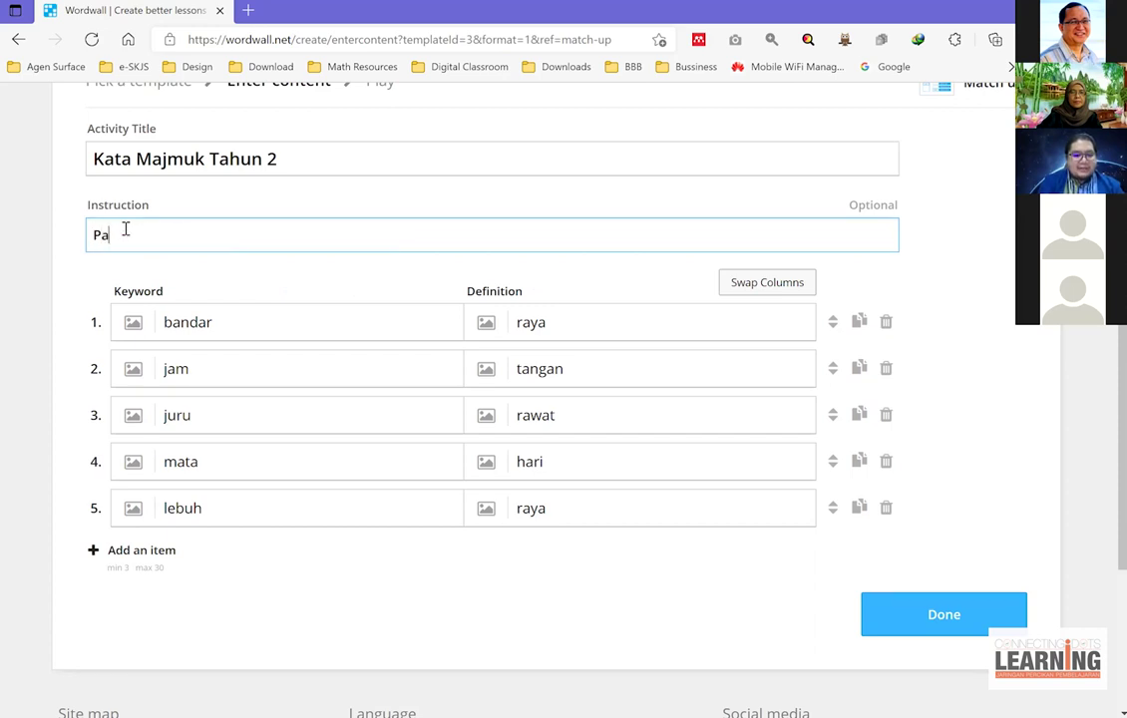
pyautogui.write('dankan perkataan')
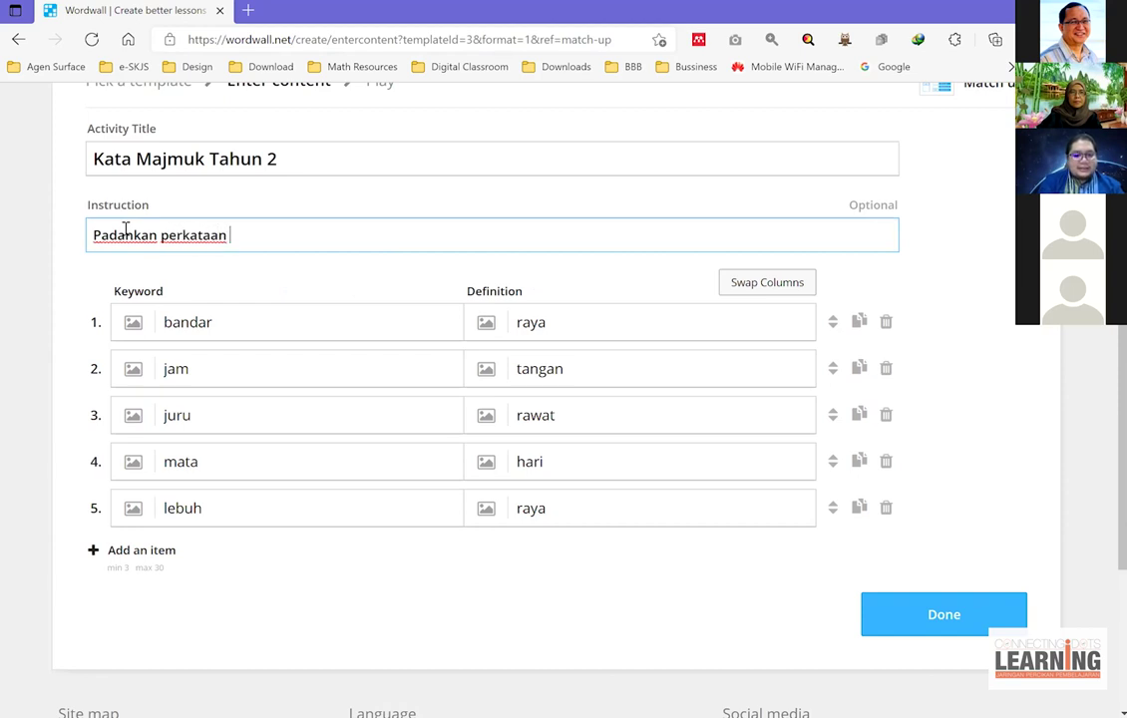
pyautogui.write(' untuk membentuk kata majmuk')
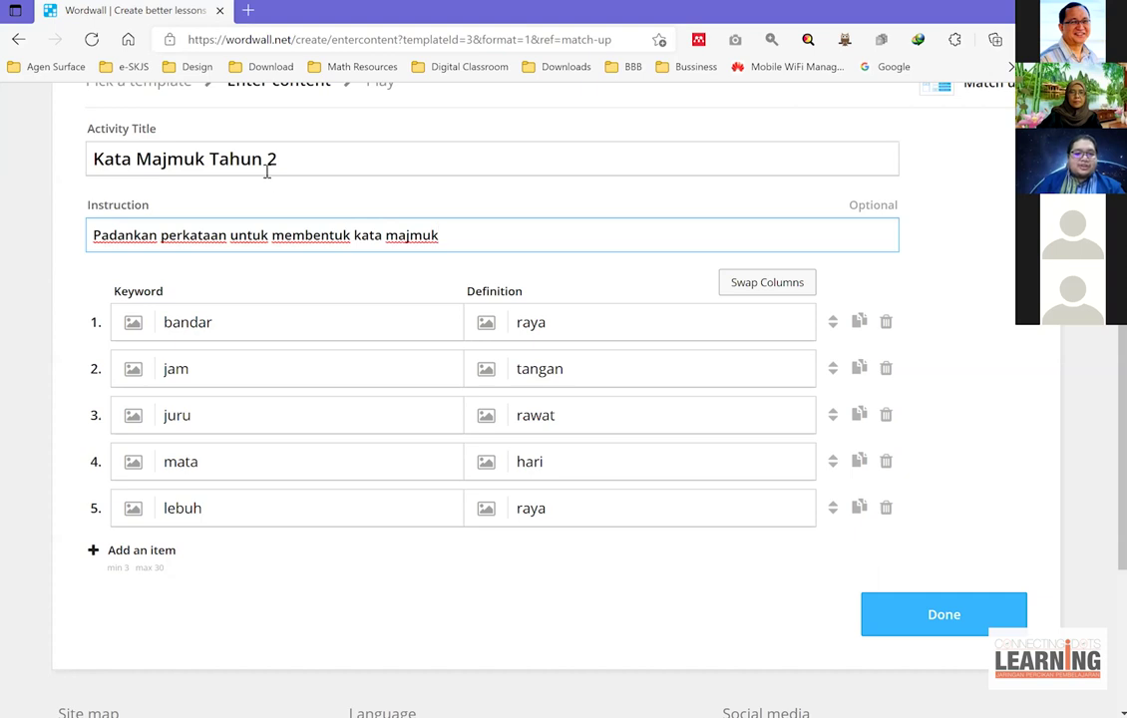
pyautogui.write('.')
# - Look over the entered content and try to finish the activity with the five word pairs
pyautogui.scroll(-1, 299, 189)
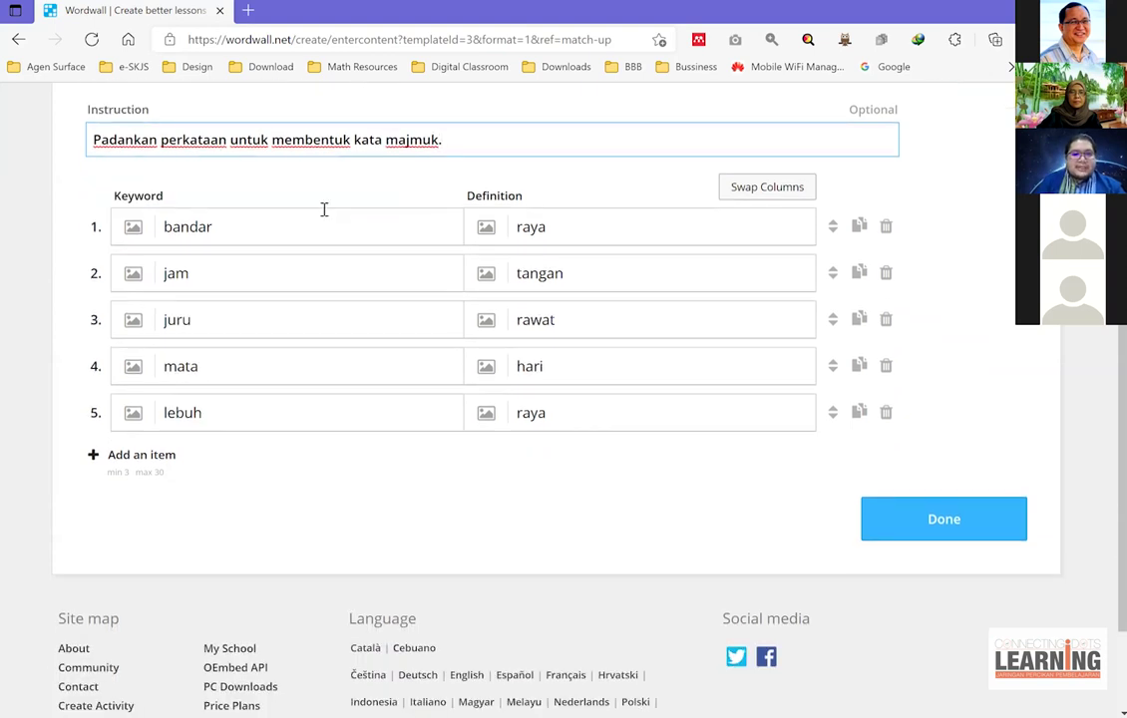
pyautogui.scroll(2, 324, 209)
pyautogui.scroll(-2, 323, 211)
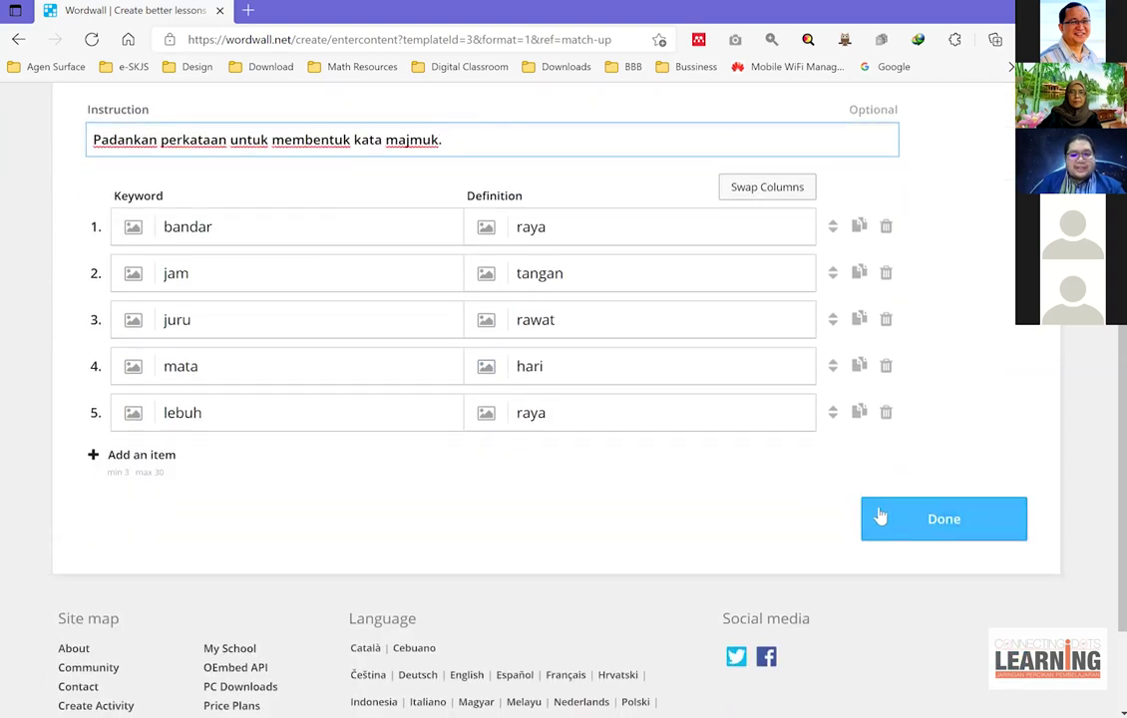
pyautogui.click(887, 517)
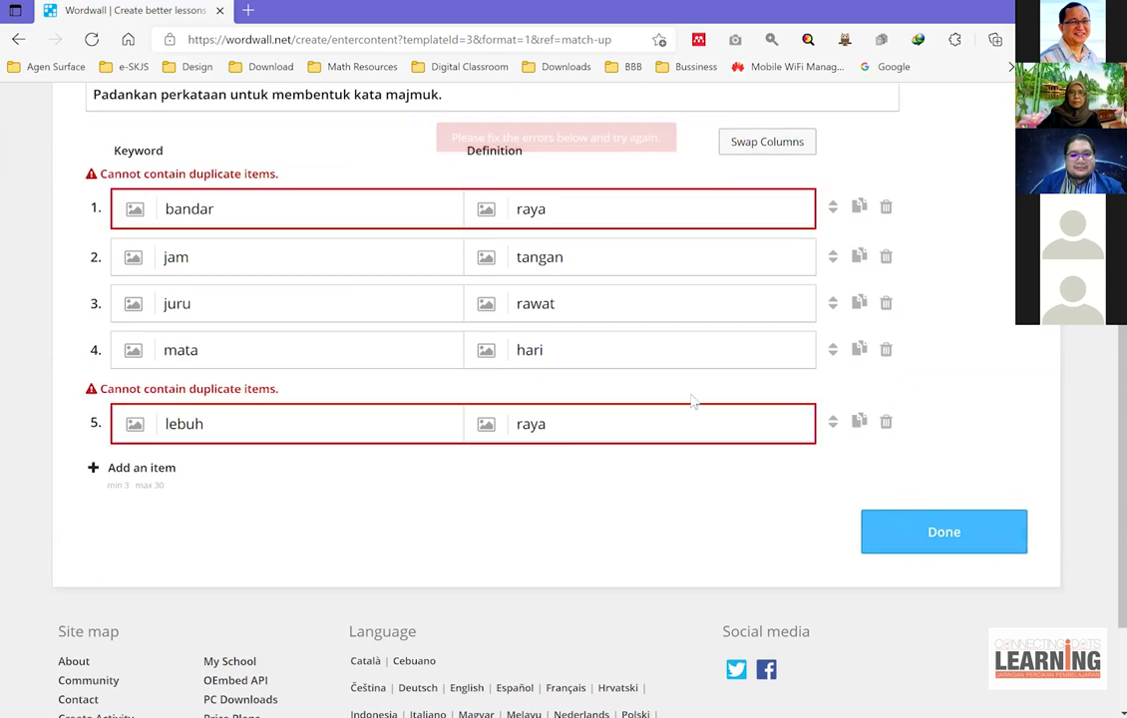
# - Change the fifth item to the keyword "buku" and the definition "kerja", and finish the activity
pyautogui.click(582, 424)
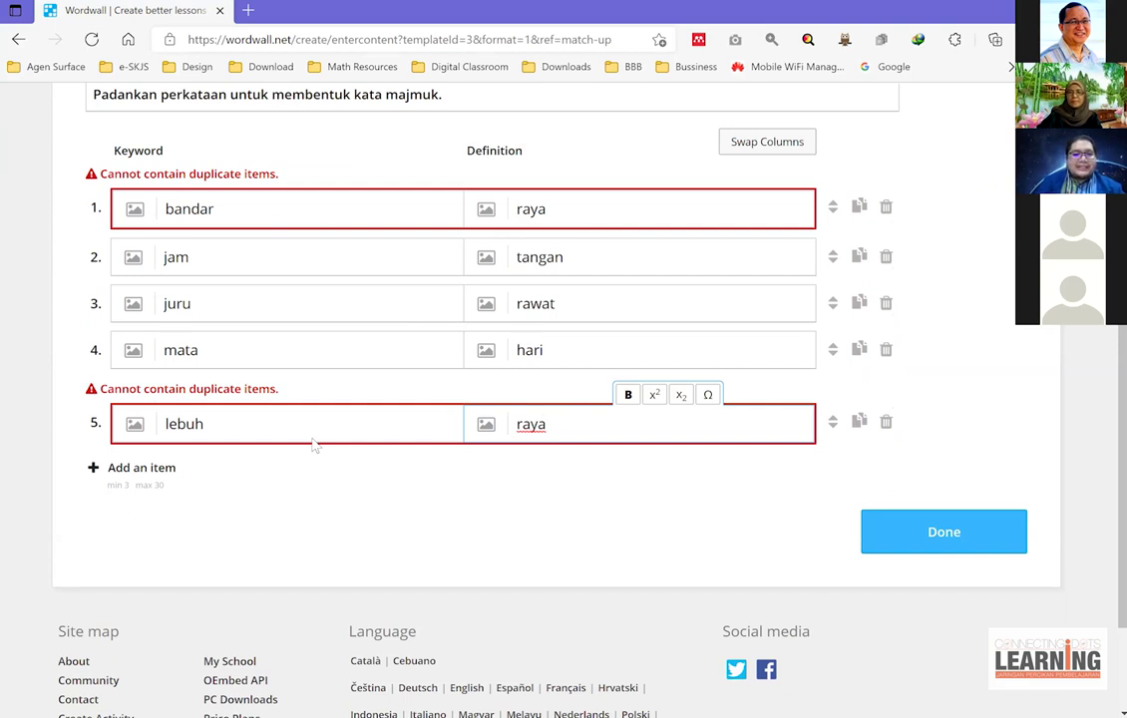
pyautogui.doubleClick(184, 423)
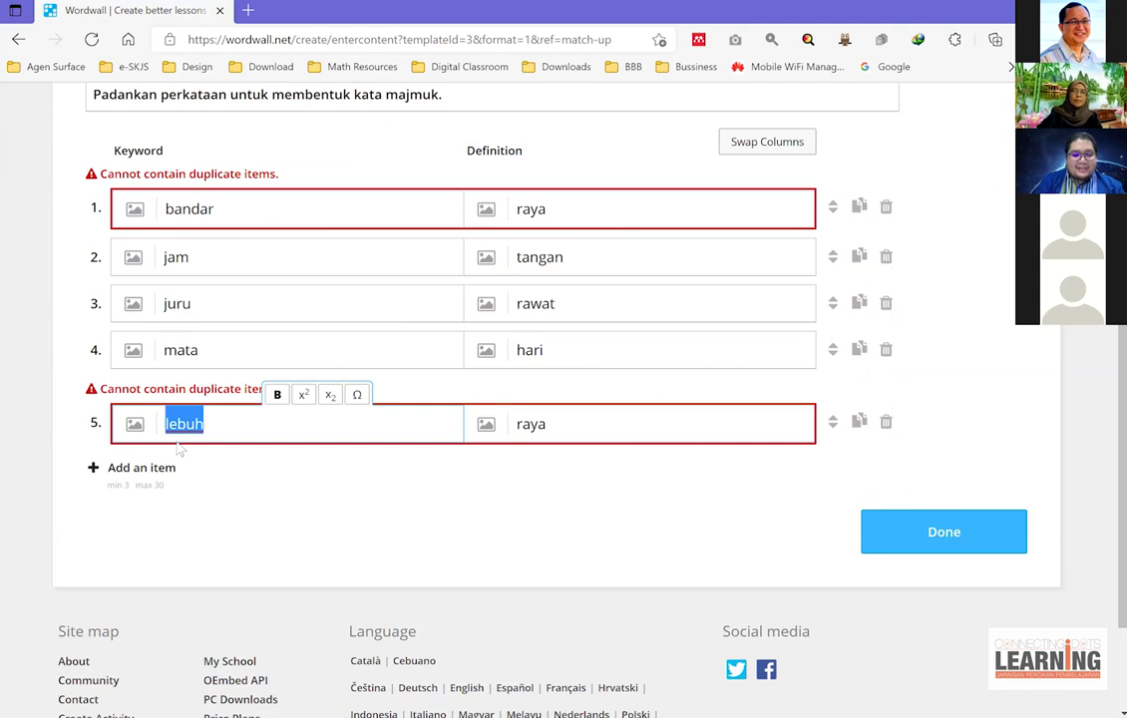
pyautogui.write('buku')
pyautogui.press('Tab')
pyautogui.hotkey('ctrl', 'a')
pyautogui.write('k')
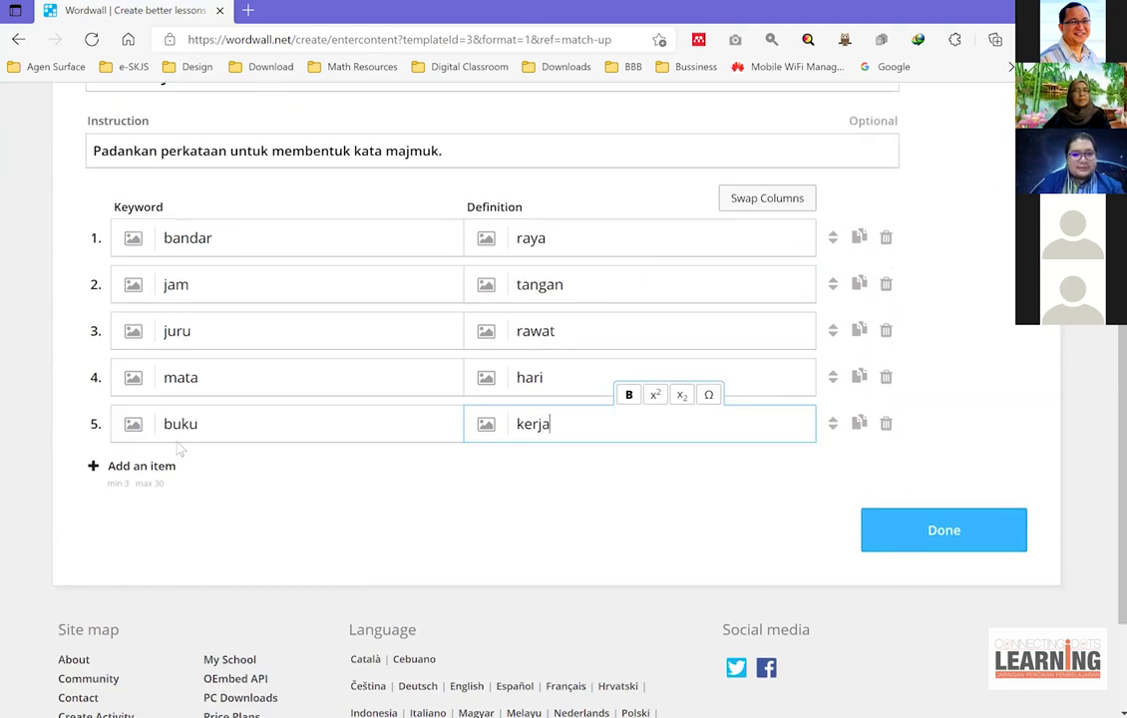
pyautogui.click(907, 532)
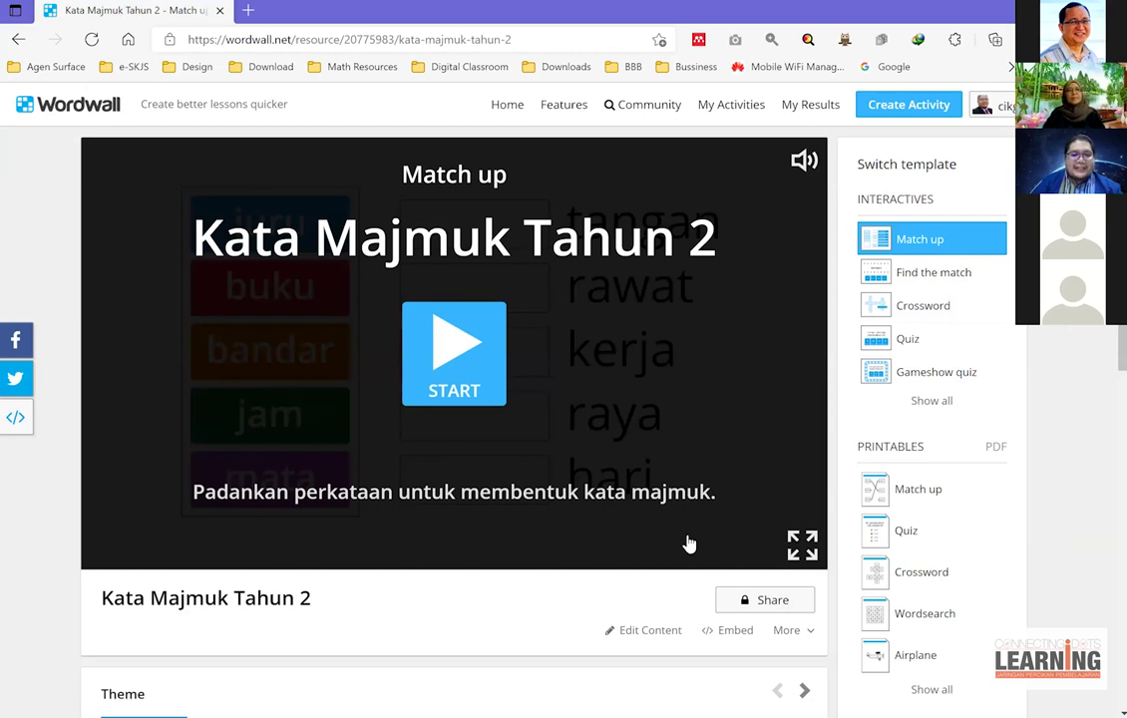
# - Play the activity, matching jam–tangan, juru–rawat, buku–kerja, bandar–raya and mata–hari, and submit the answers
pyautogui.click(463, 364)
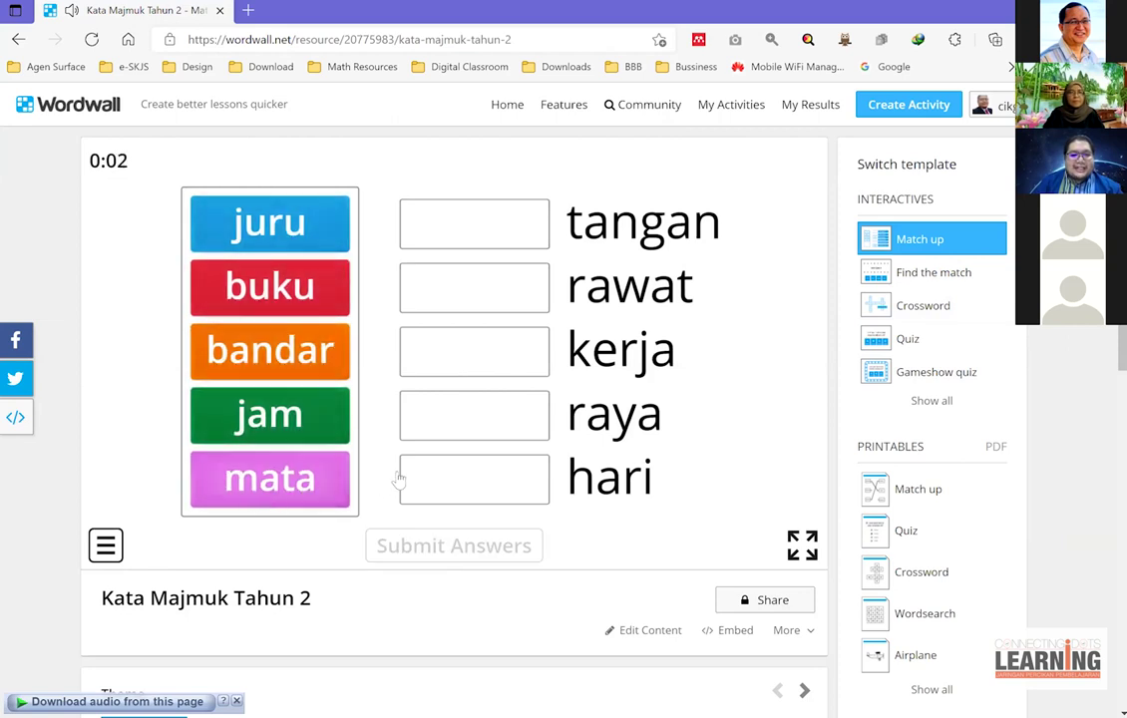
pyautogui.moveTo(269, 414); pyautogui.dragTo(475, 223)
pyautogui.moveTo(278, 369); pyautogui.dragTo(471, 413)
pyautogui.moveTo(264, 371); pyautogui.dragTo(475, 478)
pyautogui.moveTo(358, 313); pyautogui.dragTo(468, 354)
pyautogui.moveTo(270, 221); pyautogui.dragTo(483, 297)
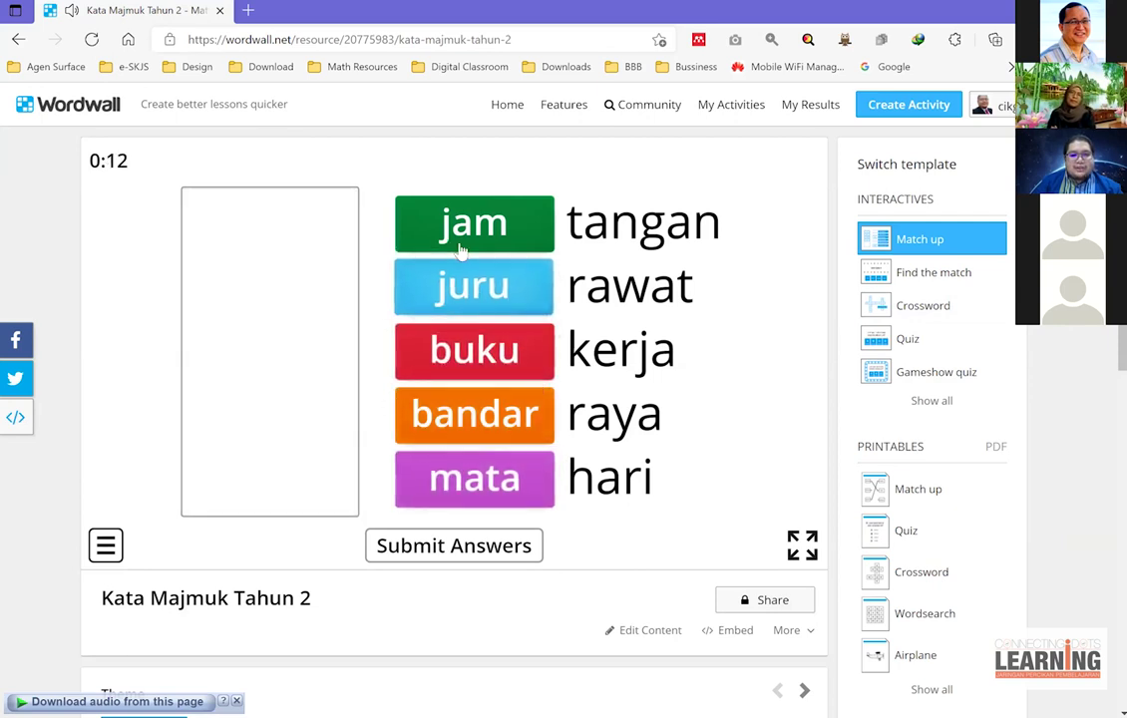
pyautogui.click(472, 554)
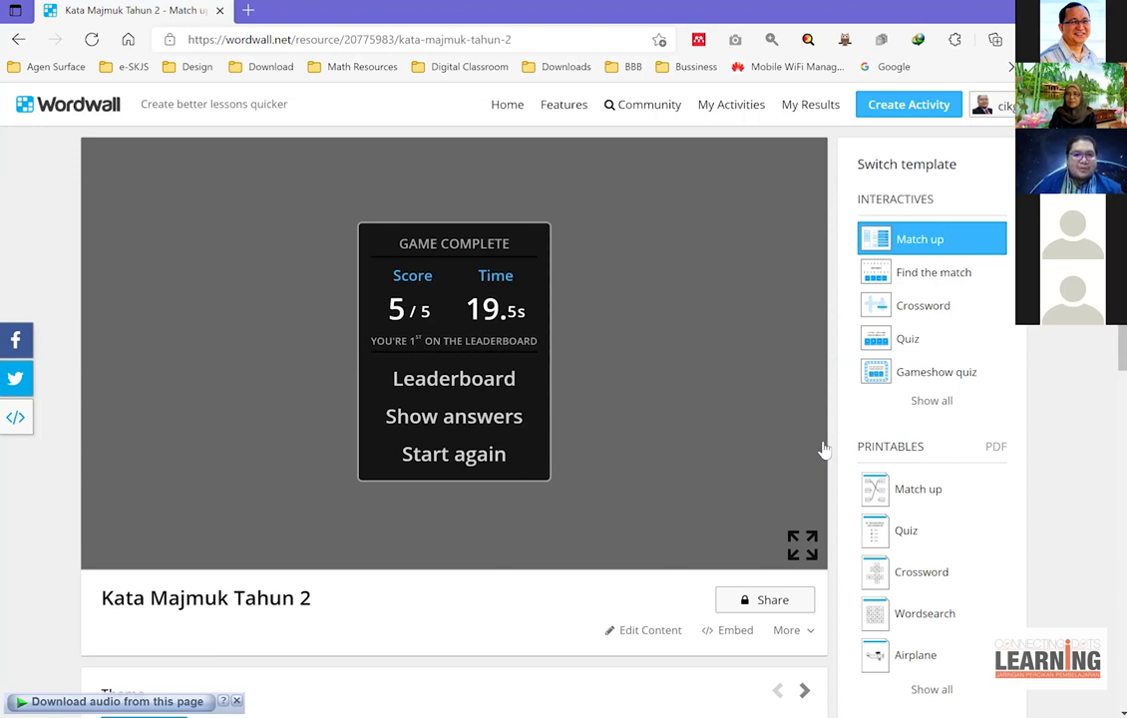
# - Examine the full list of interactive and printable templates the activity can be switched to
pyautogui.scroll(-1, 634, 262)
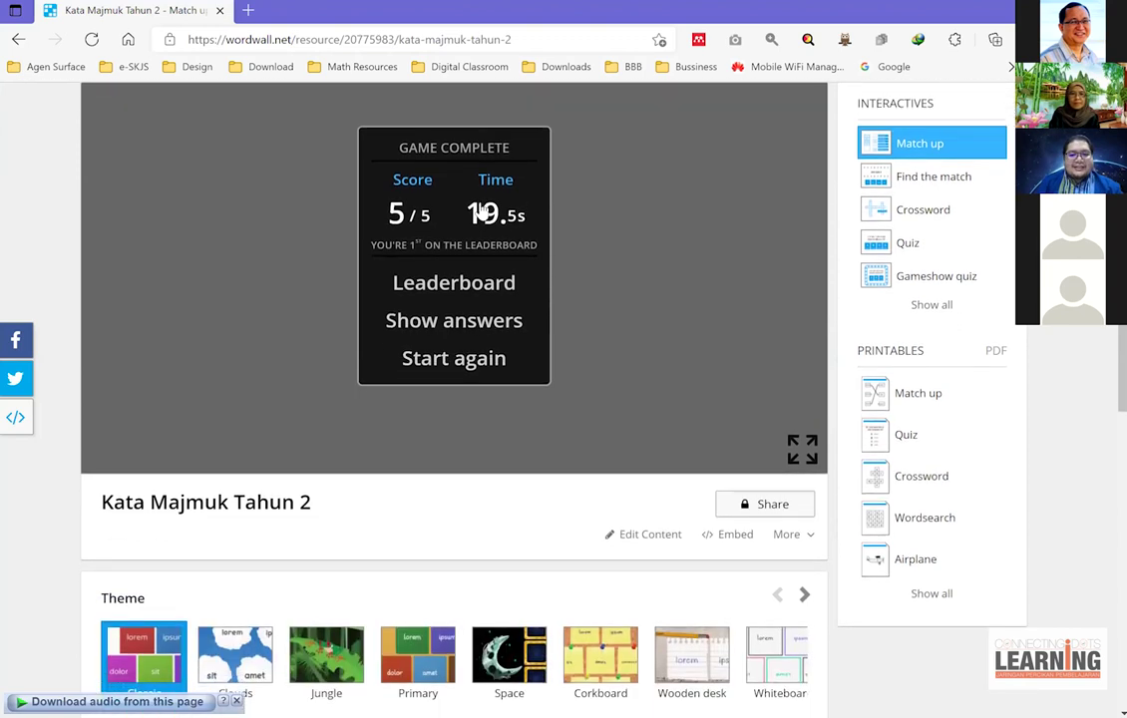
pyautogui.scroll(1, 296, 178)
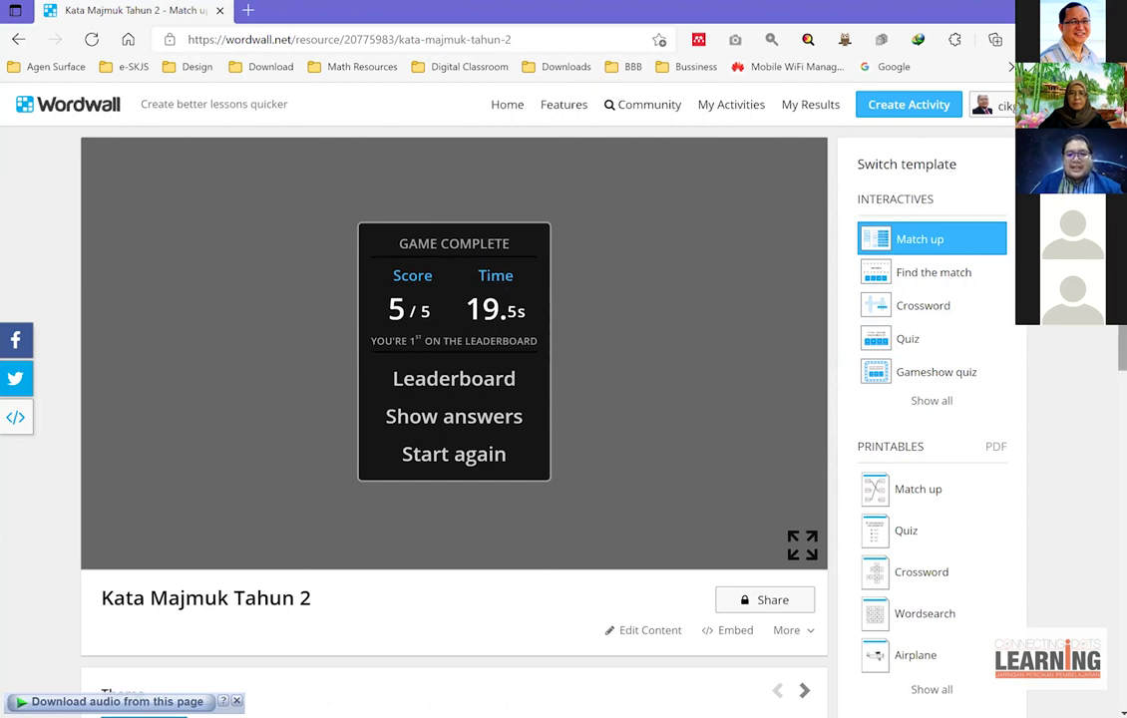
pyautogui.scroll(-1, 563, 399)
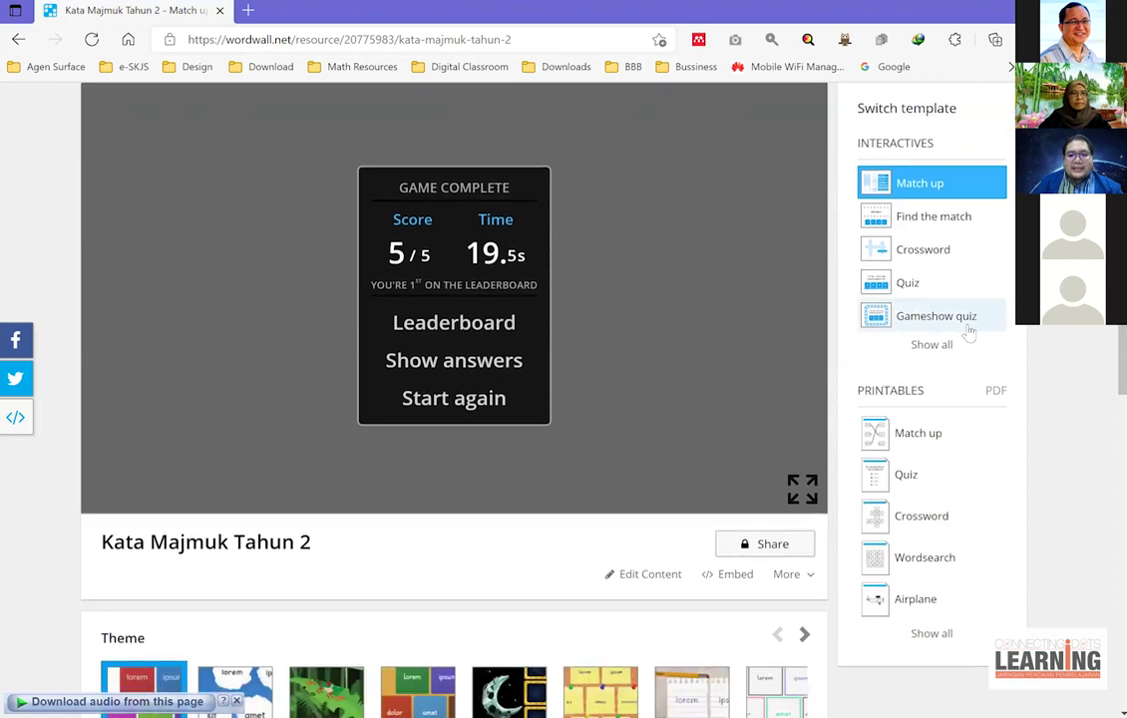
pyautogui.click(937, 345)
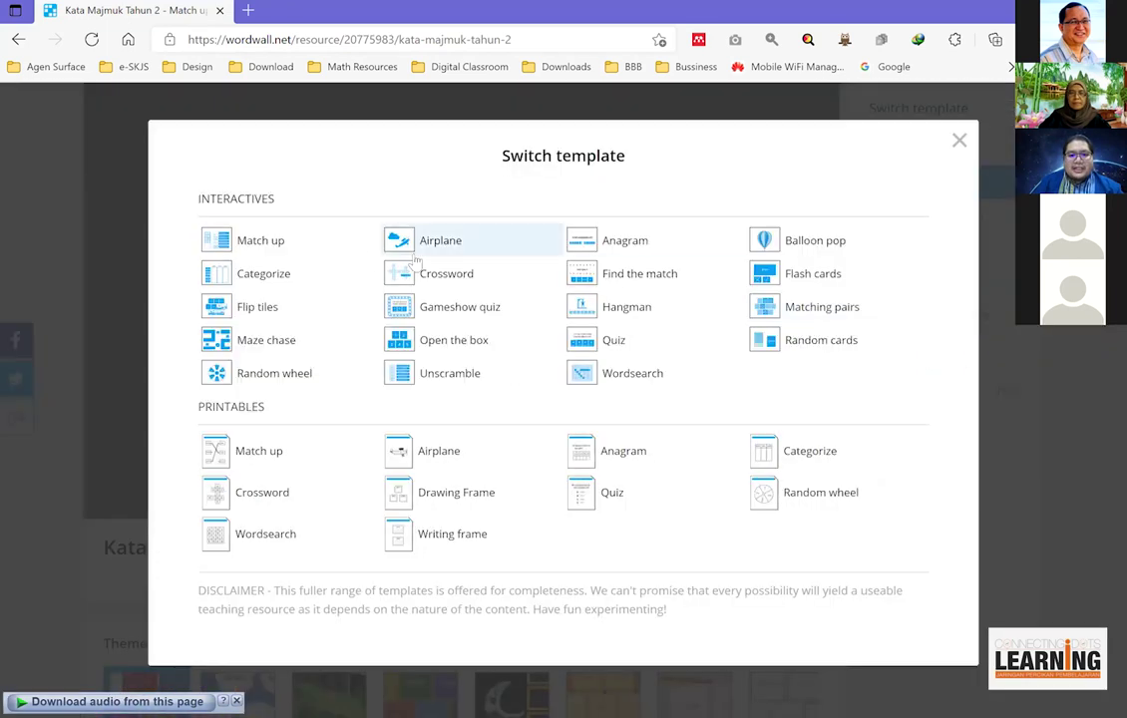
pyautogui.click(958, 141)
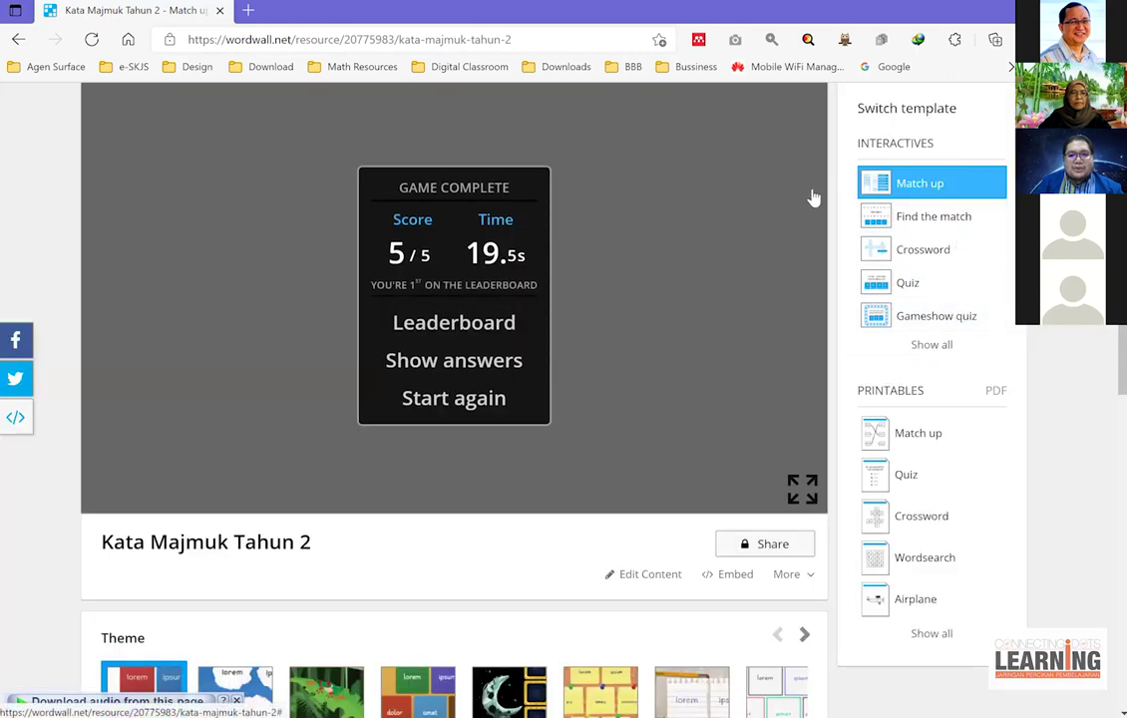
# - Preview the activity as a Gameshow quiz and switch it back to the Match up template
pyautogui.click(914, 317)
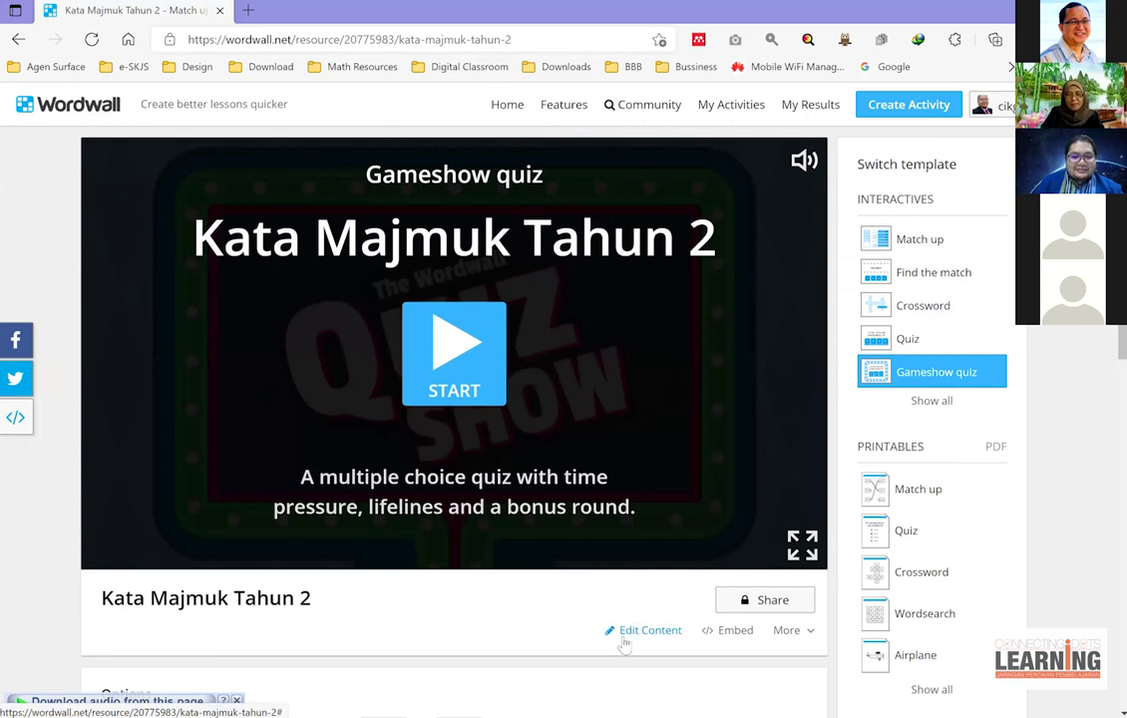
pyautogui.click(911, 249)
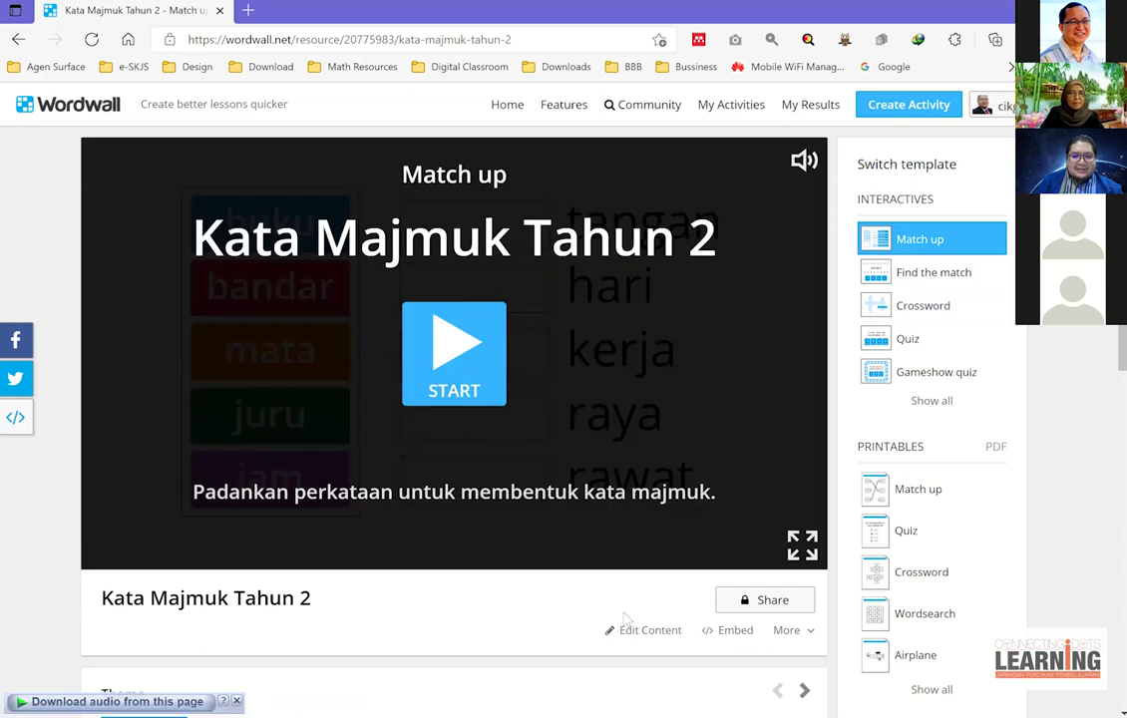
pyautogui.scroll(-1, 529, 584)
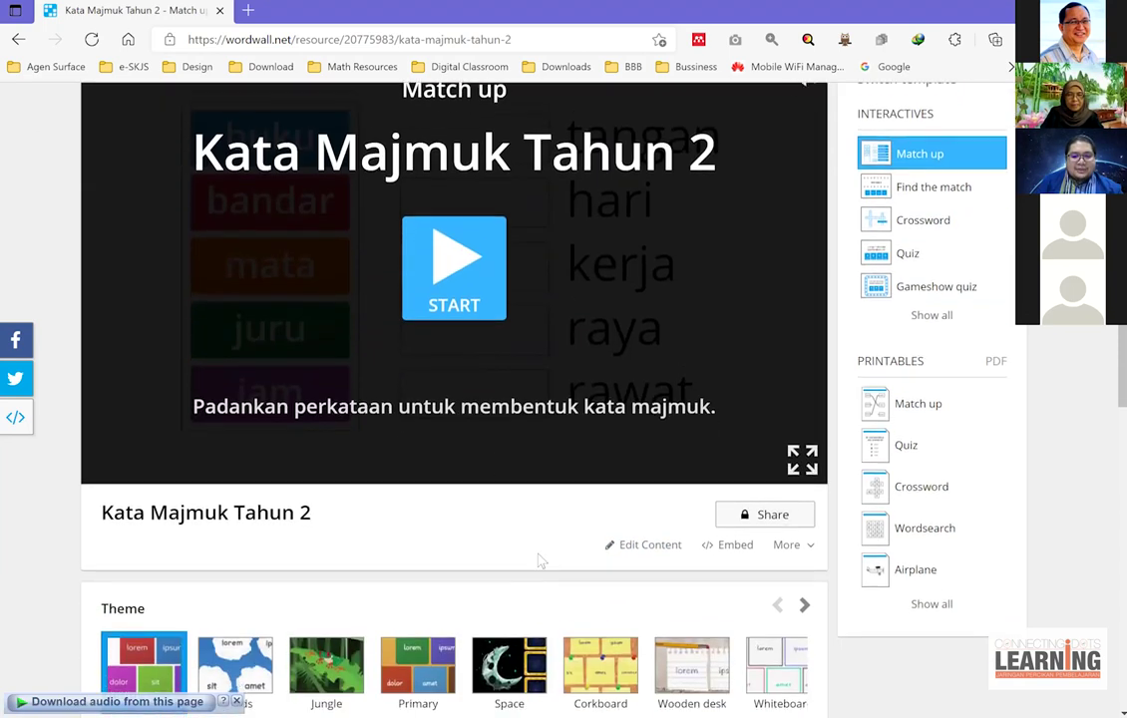
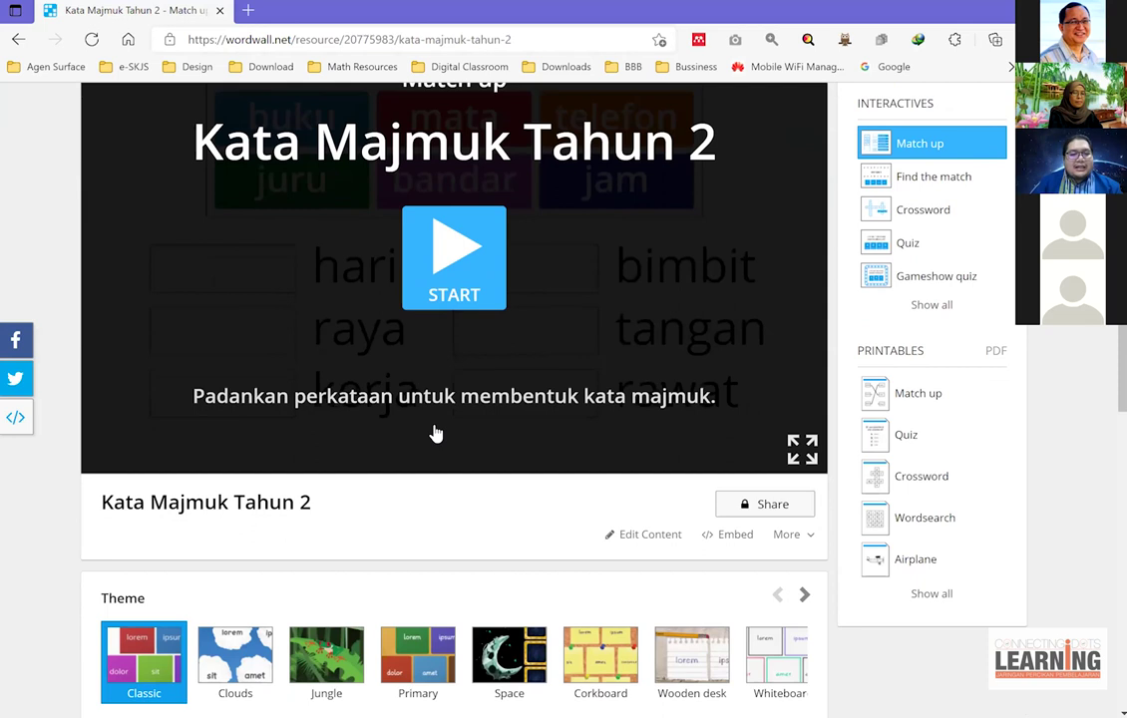
# - Review all available templates again for the updated activity, keeping the Match up template
pyautogui.scroll(1, 391, 354)
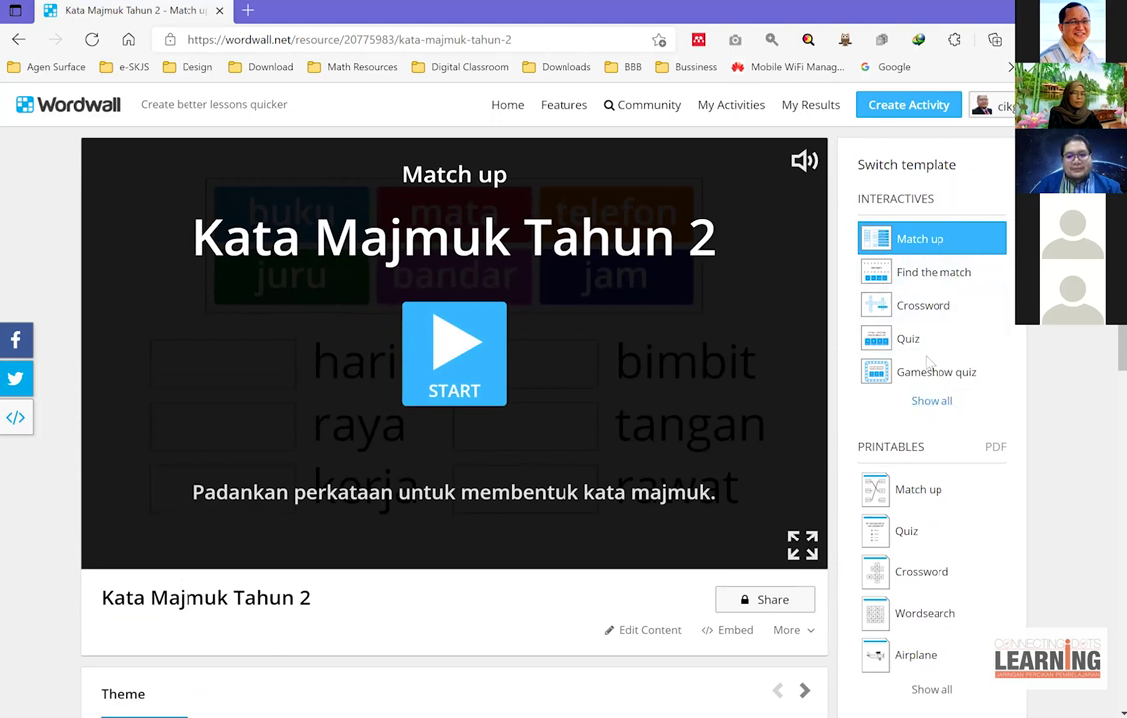
pyautogui.click(931, 400)
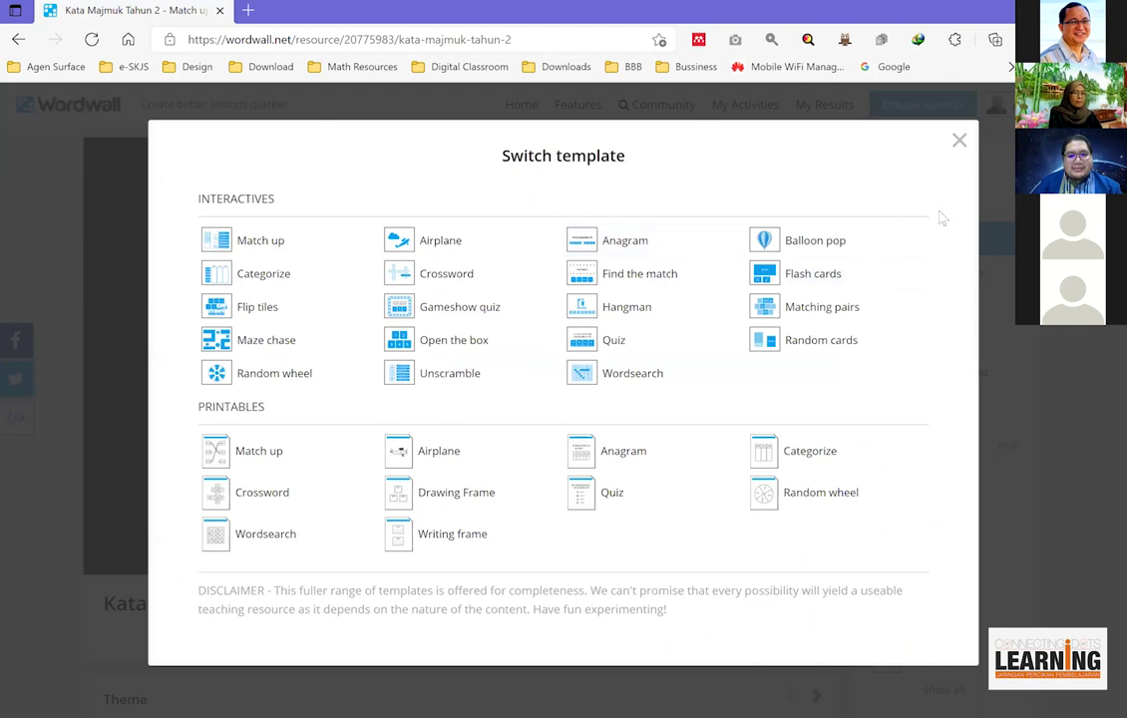
pyautogui.click(958, 141)
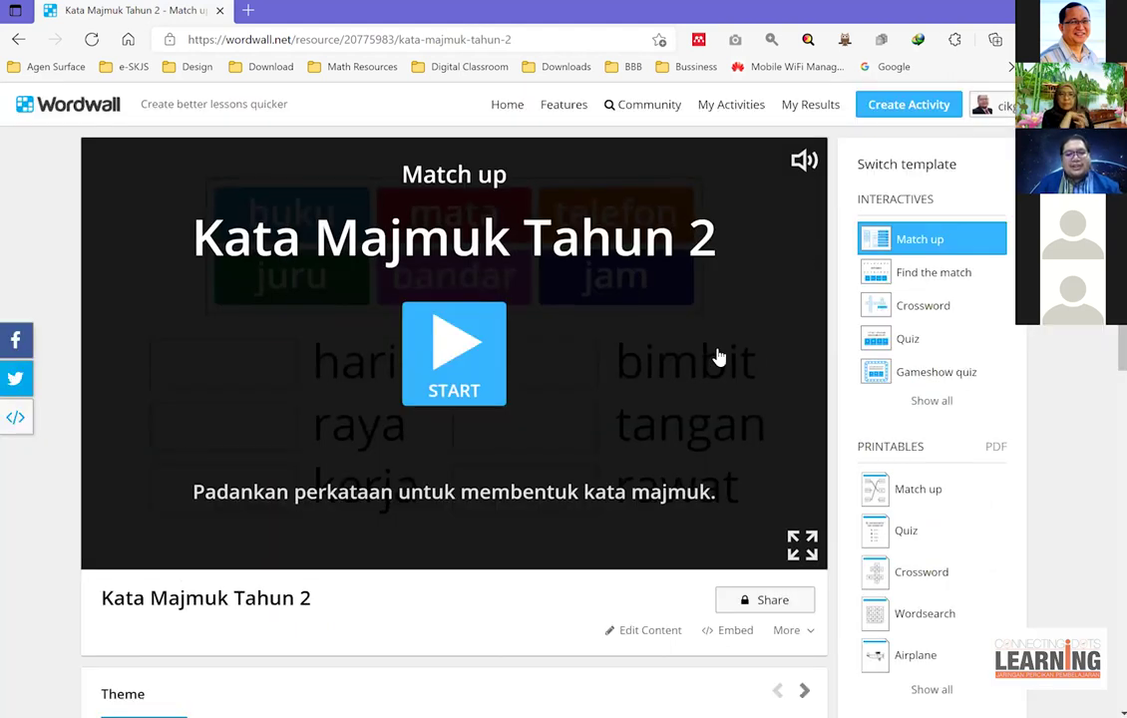
# - Preview the activity as a Gameshow quiz, using x2 Score and answering bandar for raya and jam for tangan
pyautogui.click(924, 380)
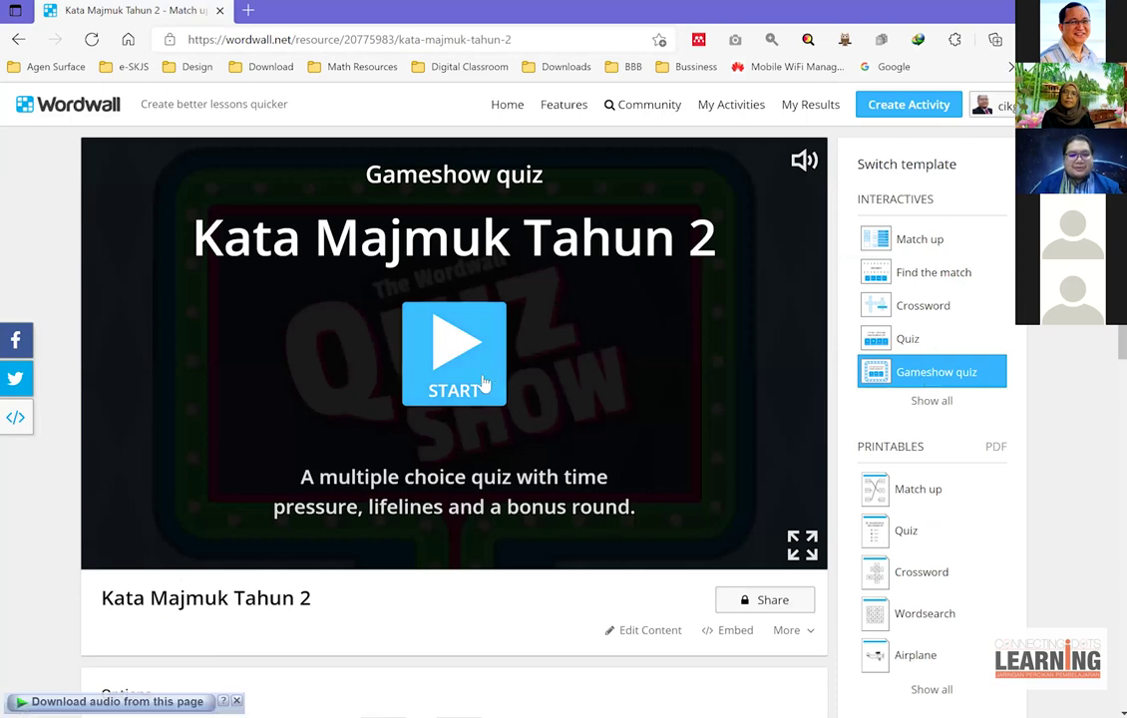
pyautogui.click(424, 339)
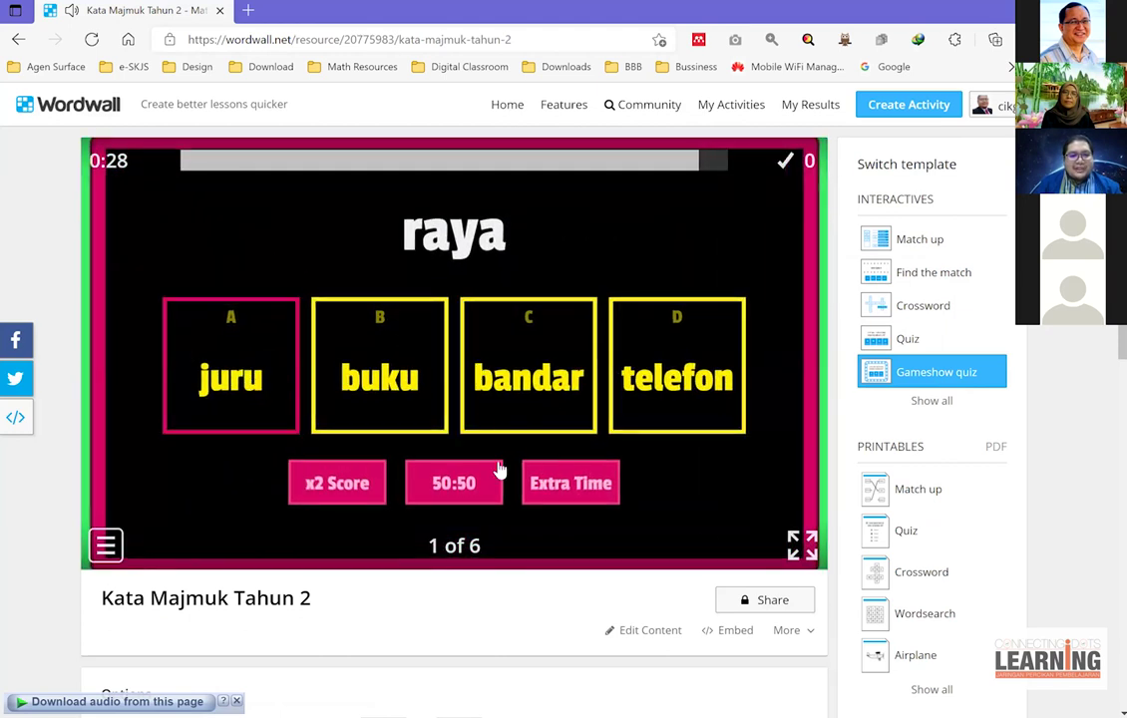
pyautogui.click(344, 486)
pyautogui.click(523, 408)
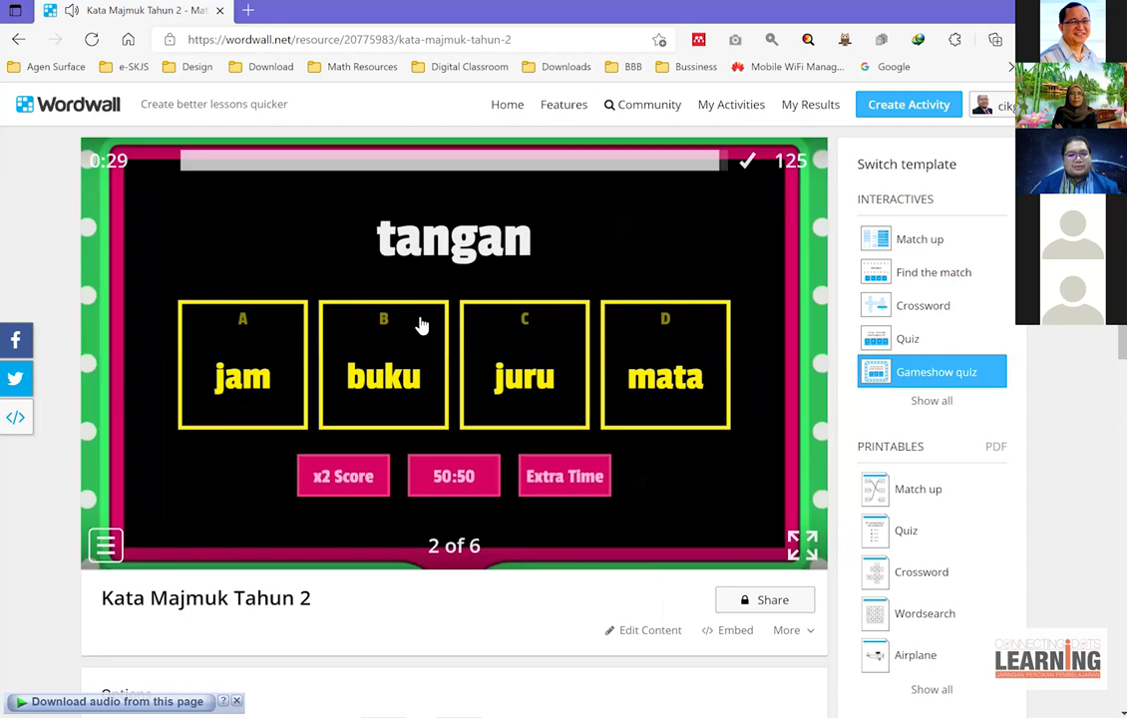
pyautogui.click(215, 364)
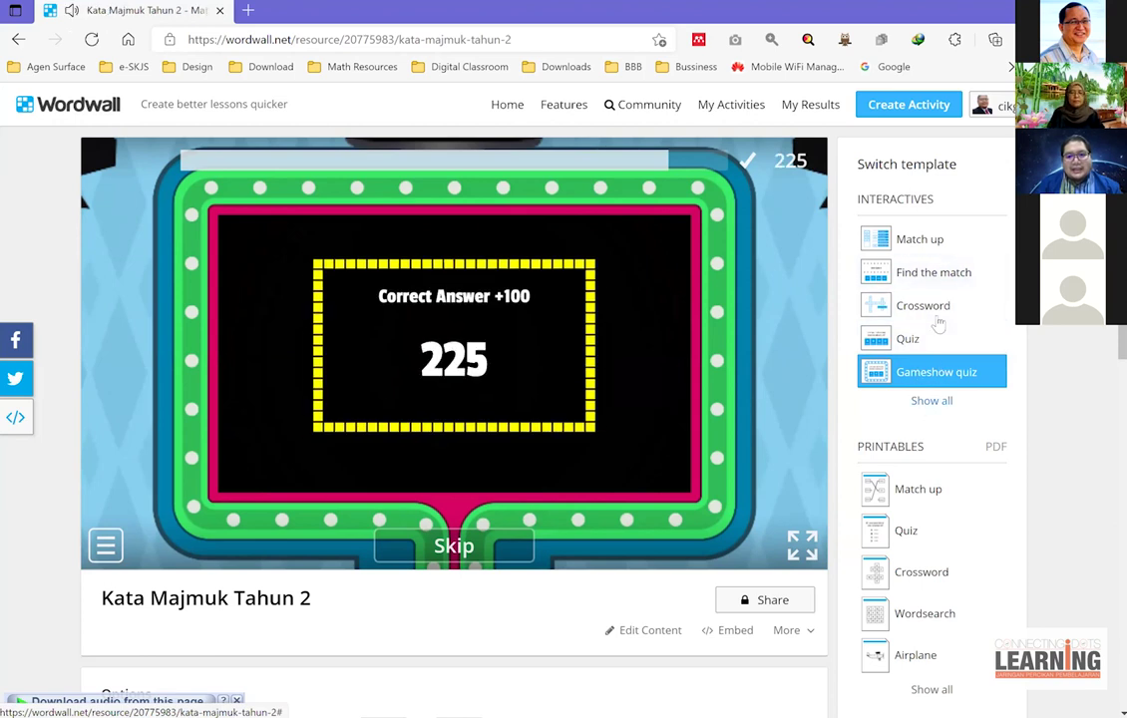
# - Preview the activity in the Find the match template and switch it back to the interactive Match up
pyautogui.click(935, 275)
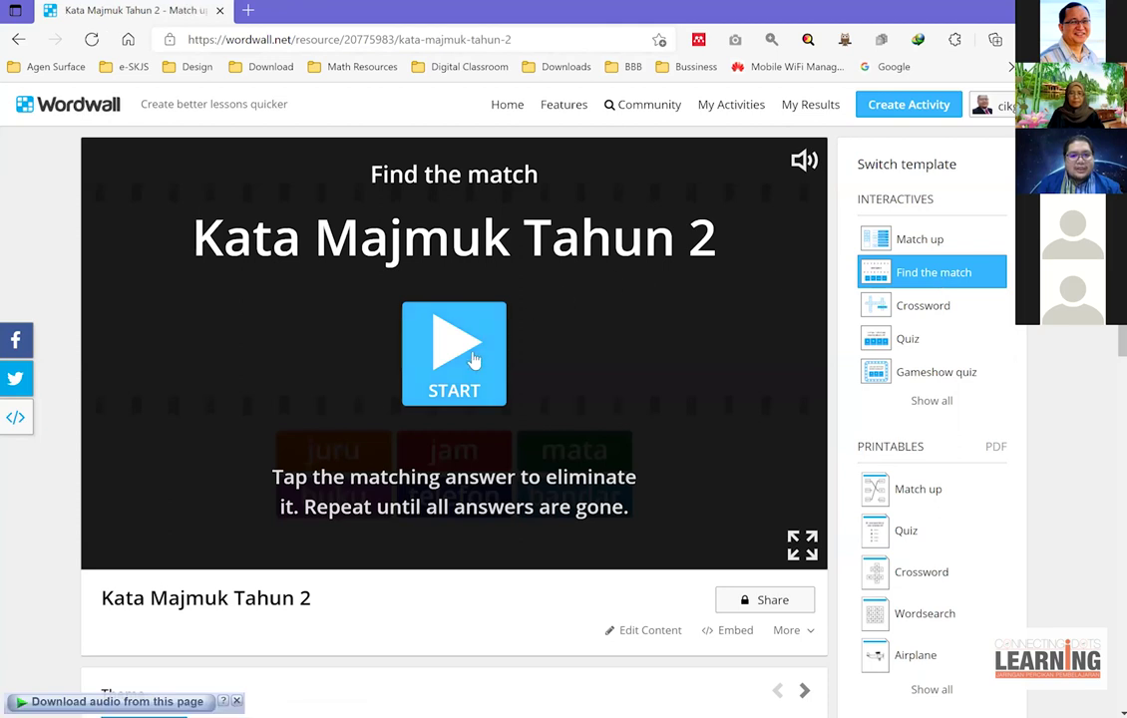
pyautogui.click(429, 329)
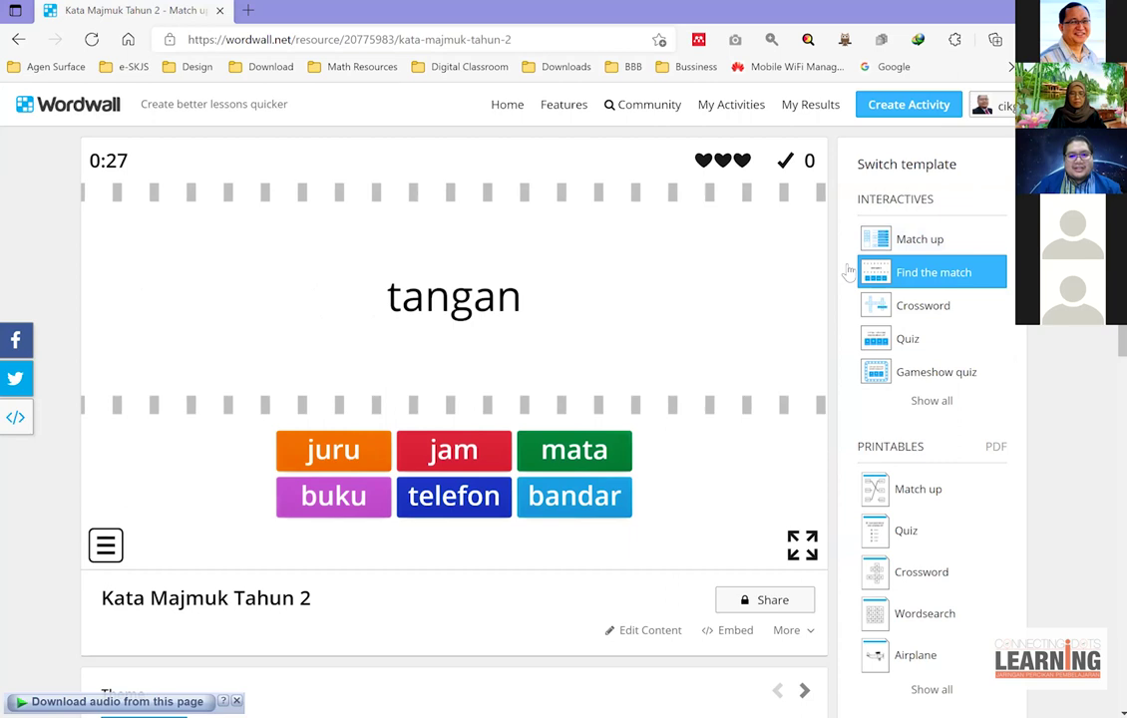
pyautogui.click(937, 249)
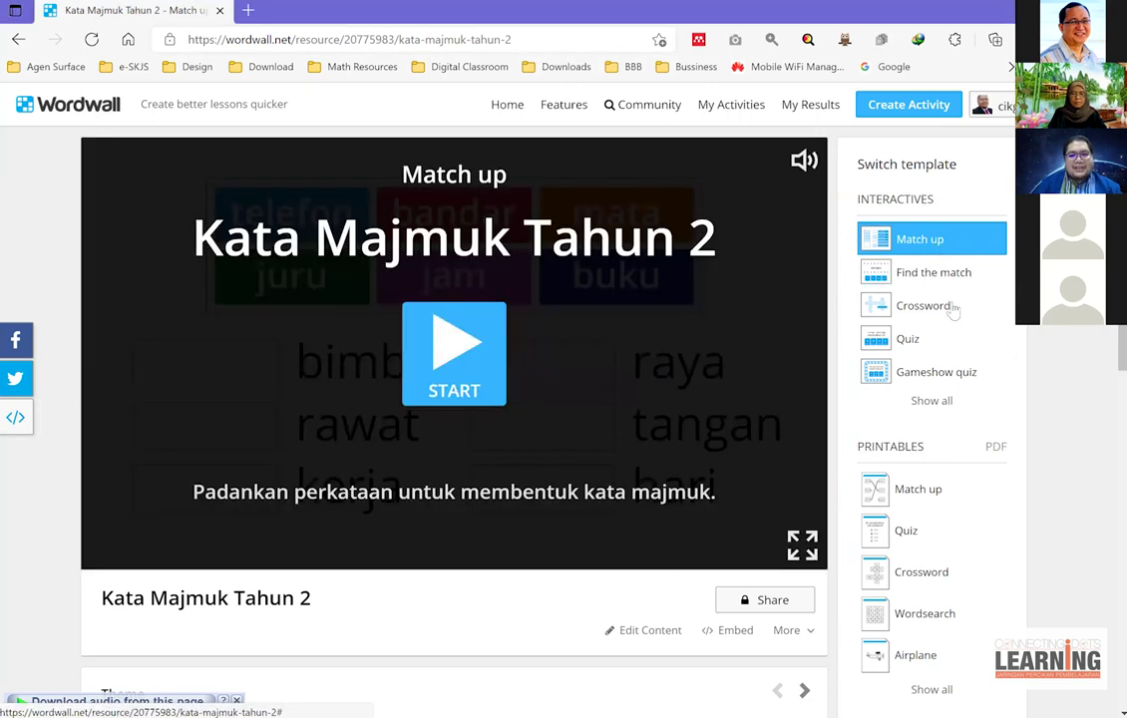
# - Open the activity as a printable Match up worksheet and download it
pyautogui.scroll(-1, 963, 329)
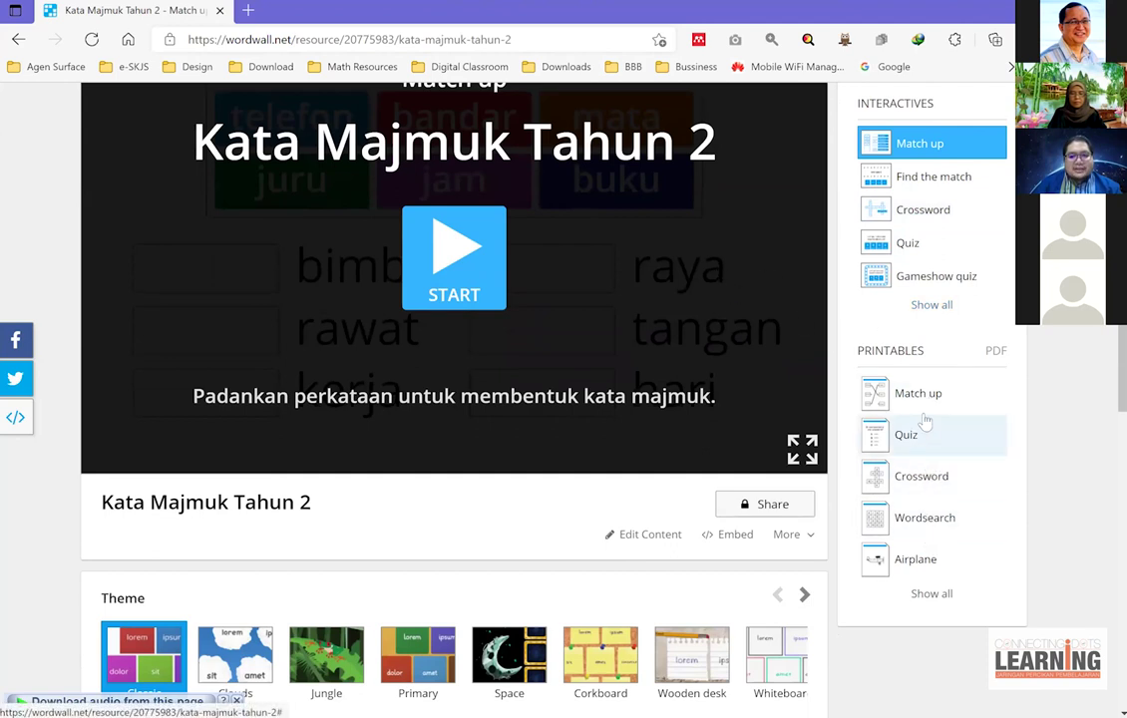
pyautogui.scroll(1, 937, 414)
pyautogui.scroll(1, 937, 414)
pyautogui.scroll(-1, 806, 330)
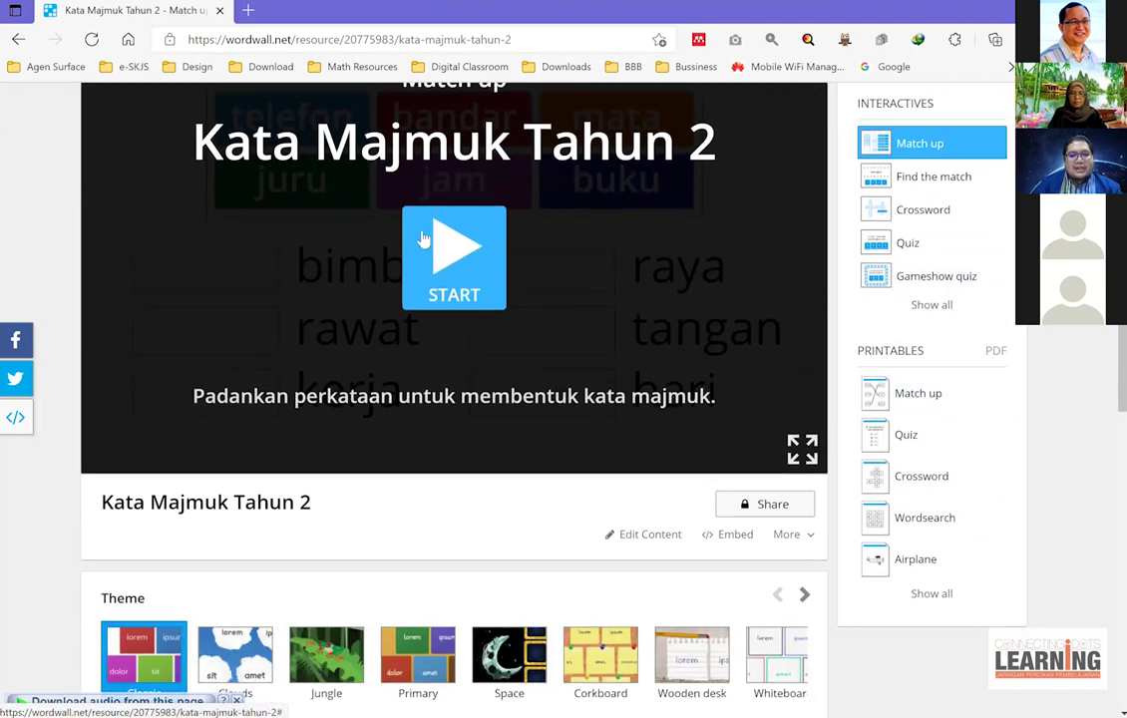
pyautogui.scroll(1, 923, 468)
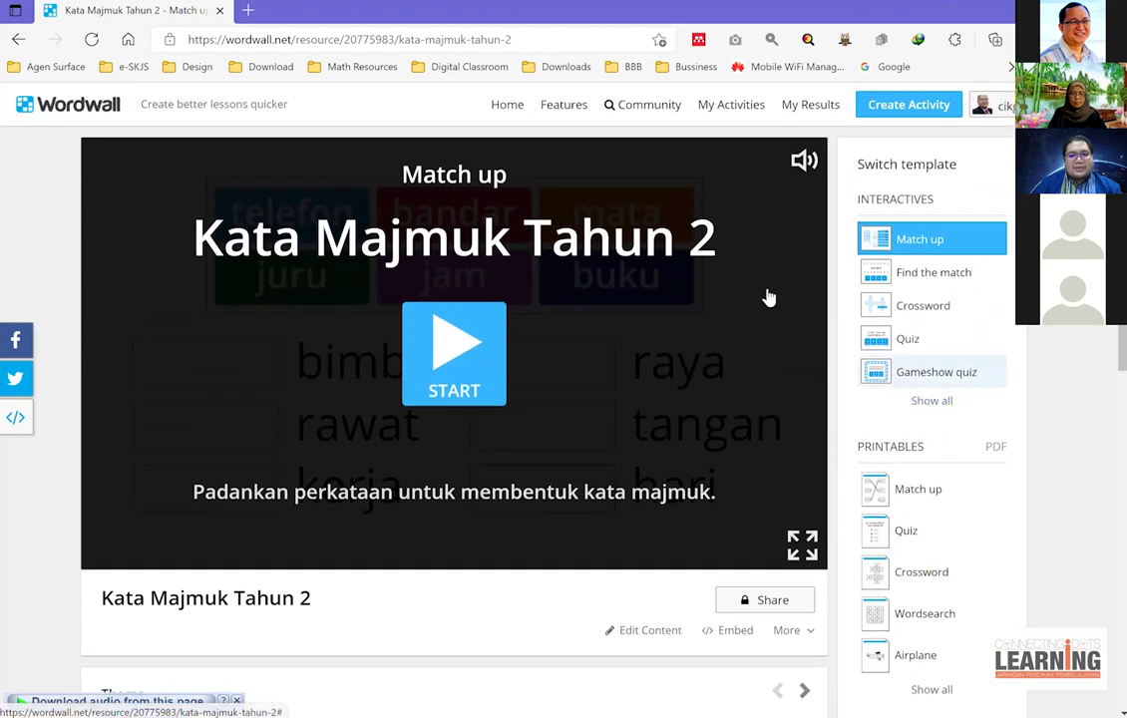
pyautogui.click(924, 502)
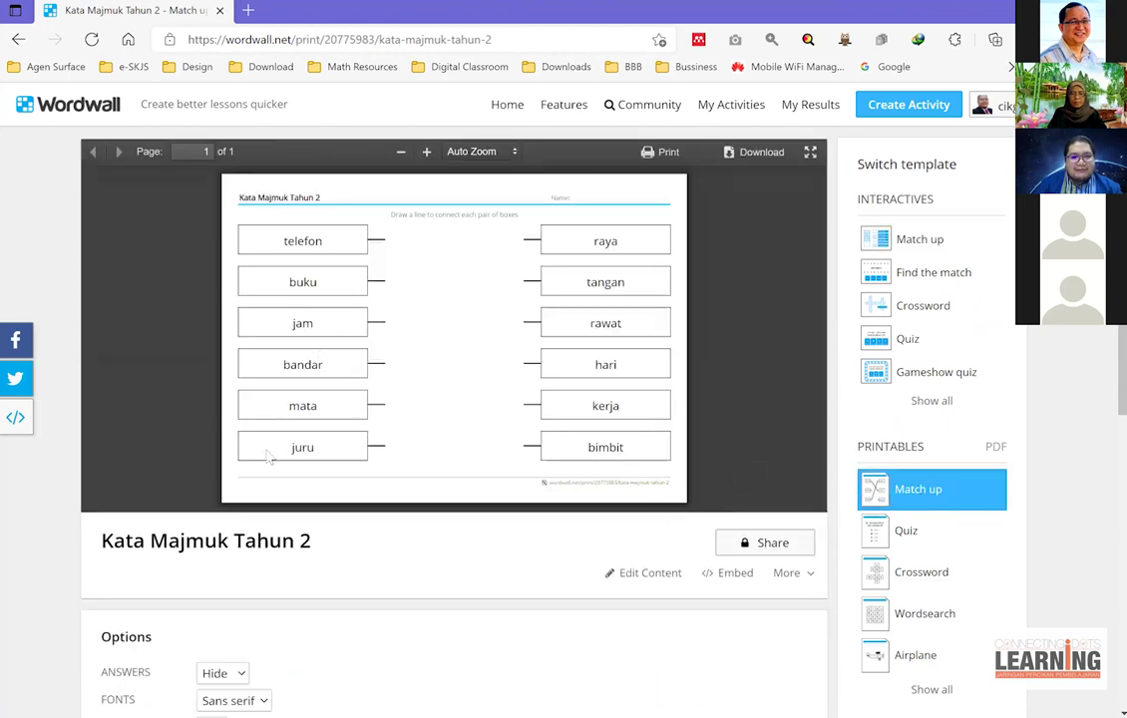
pyautogui.click(747, 160)
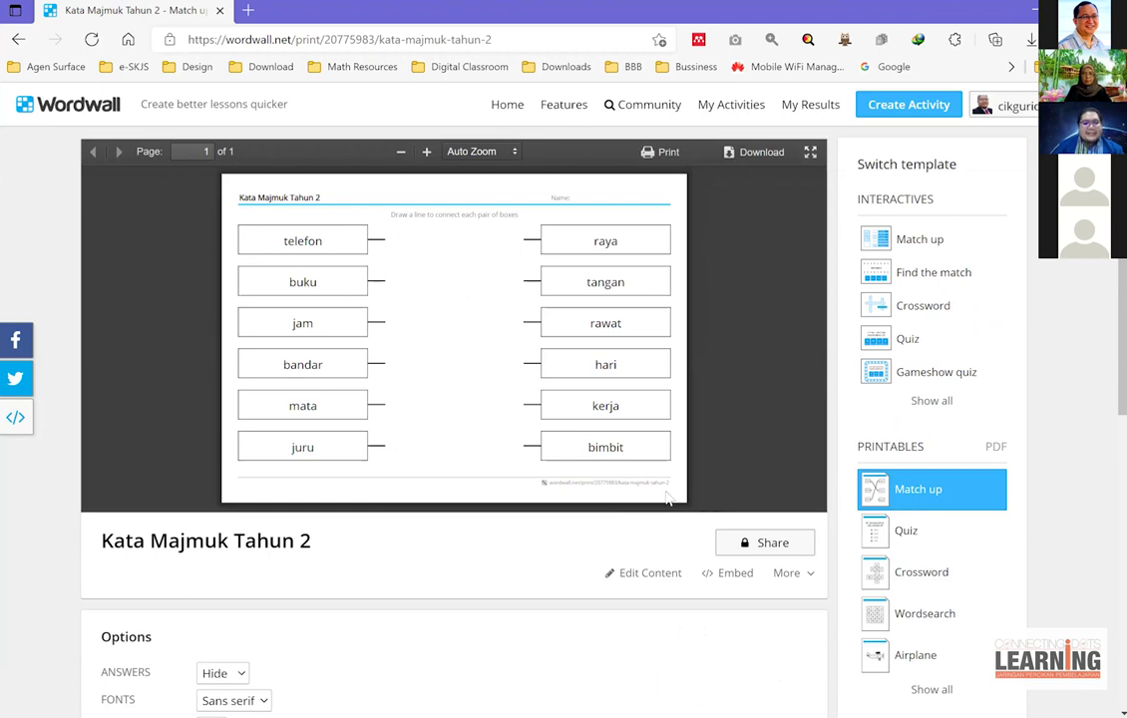
# - Preview the printable Quiz and Match up worksheets and return to the interactive Match up template
pyautogui.click(902, 536)
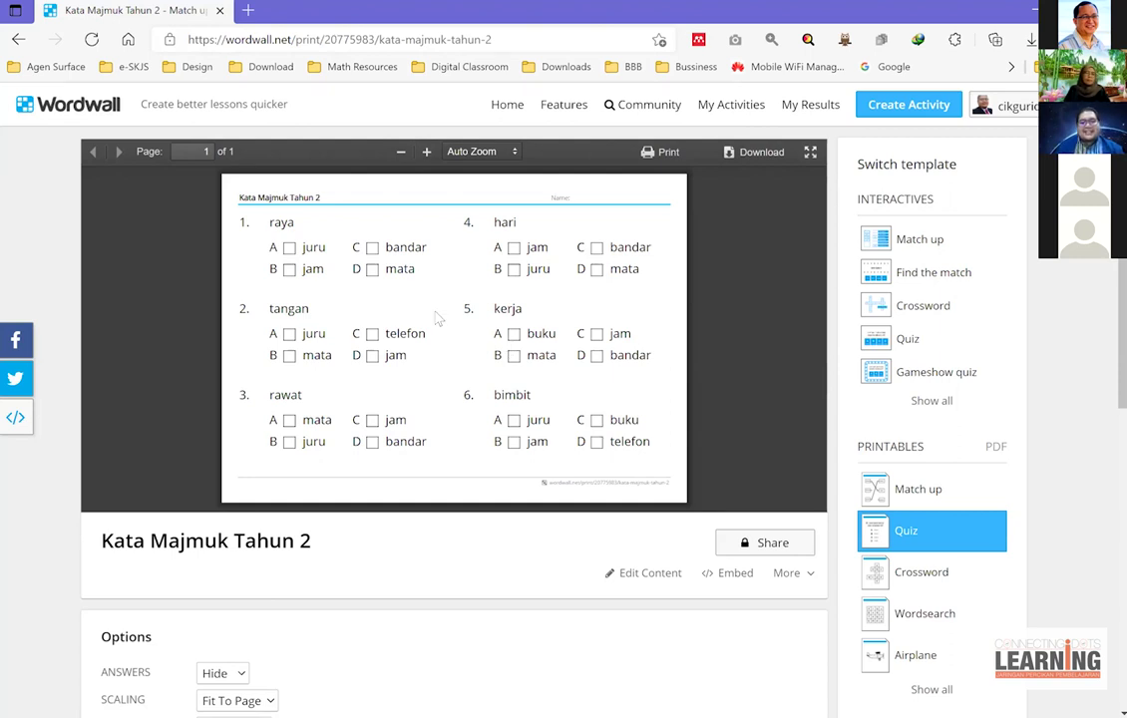
pyautogui.click(886, 490)
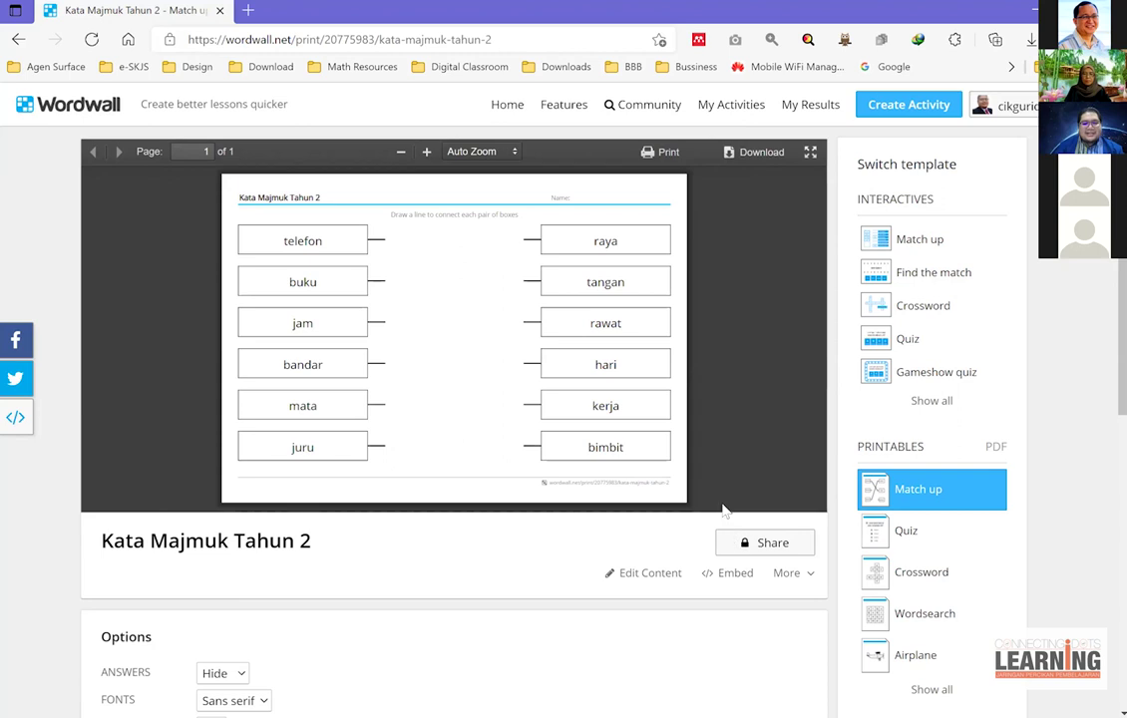
pyautogui.click(920, 244)
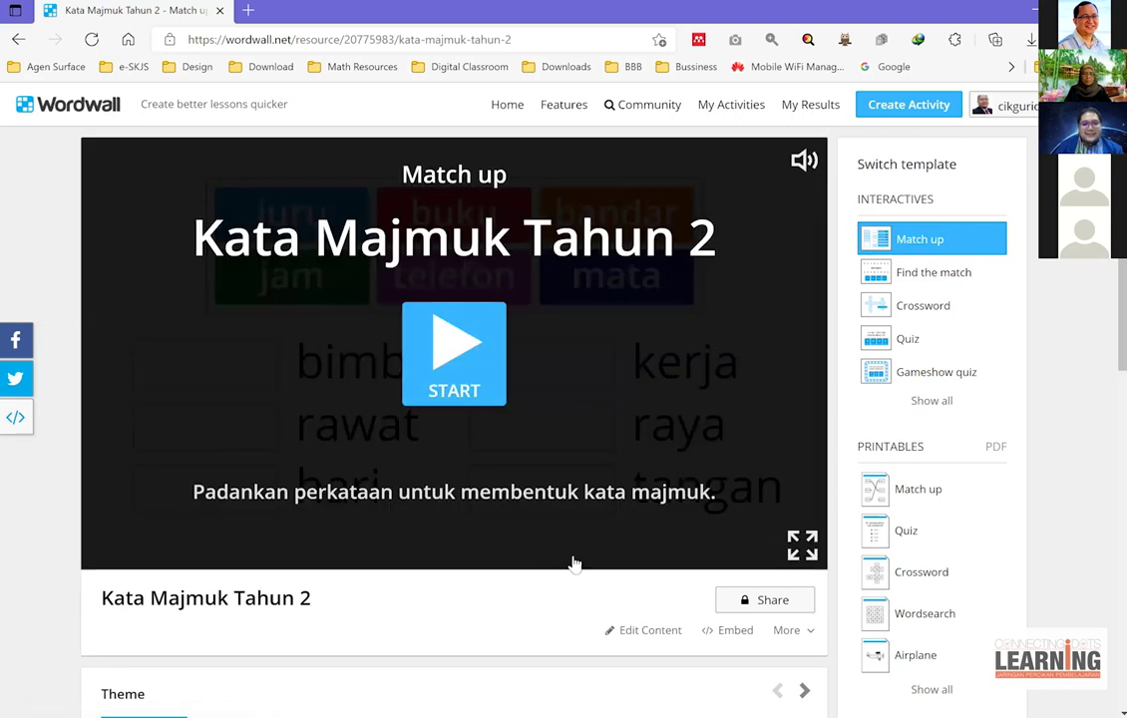
# - Share the activity with students as an assignment and set its results title to "PdPR BM 2P 27.8.2021"
pyautogui.click(774, 600)
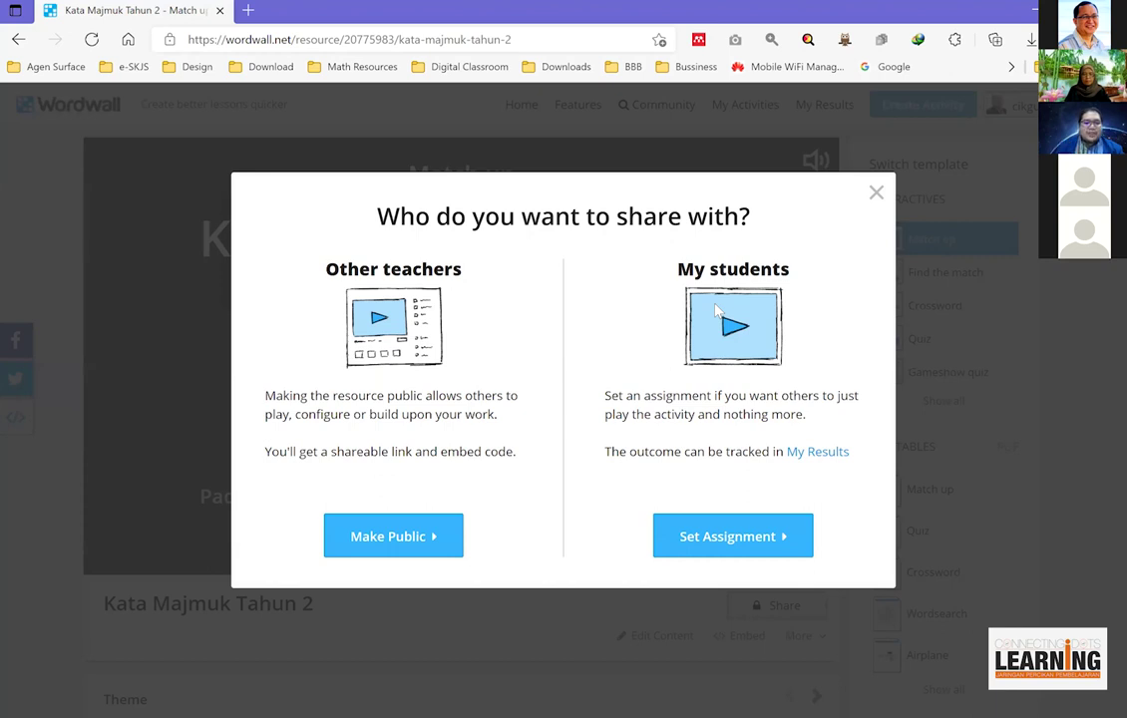
pyautogui.click(710, 543)
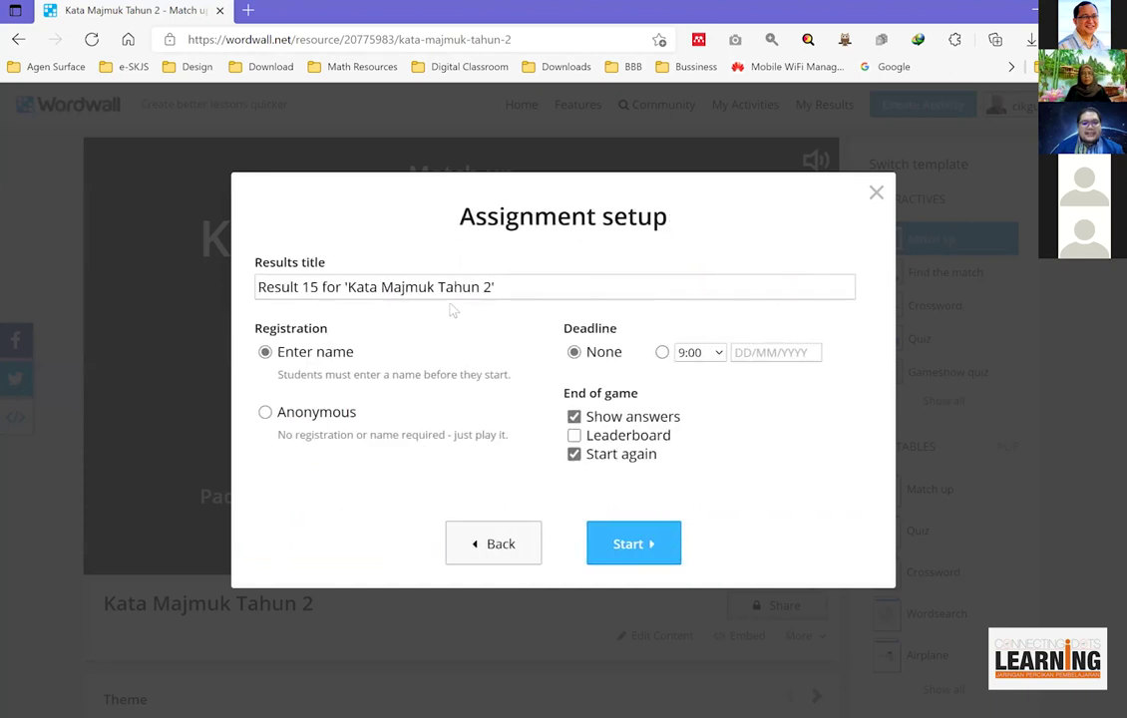
pyautogui.click(535, 289)
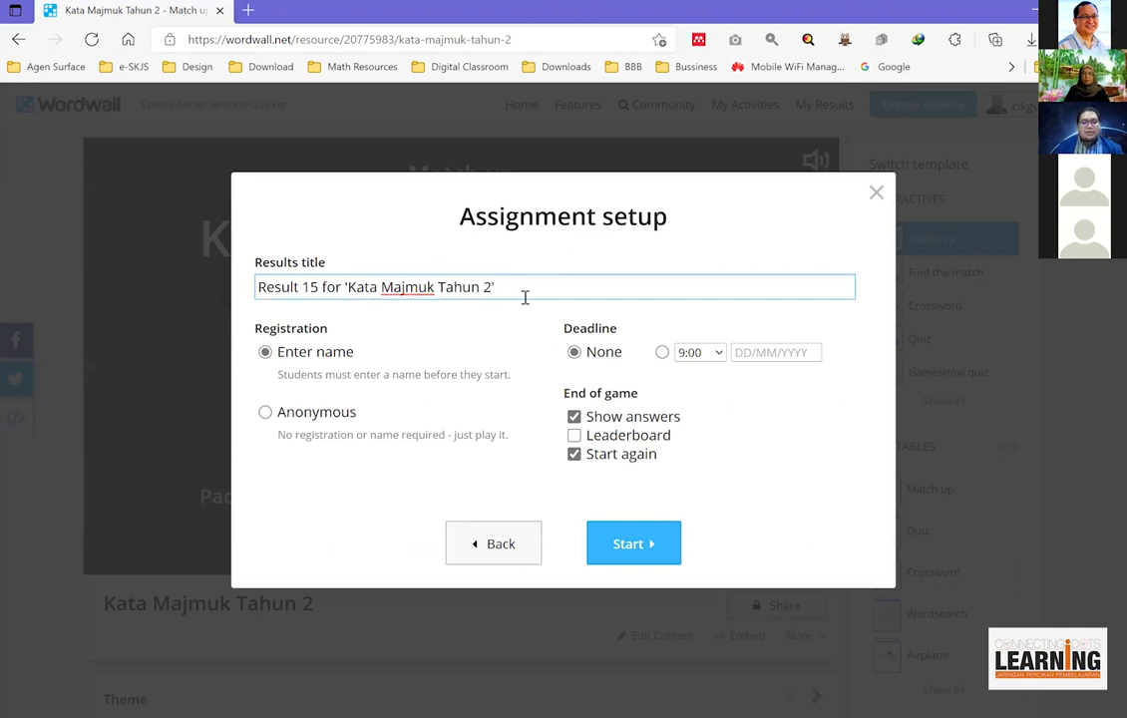
pyautogui.doubleClick(541, 289)
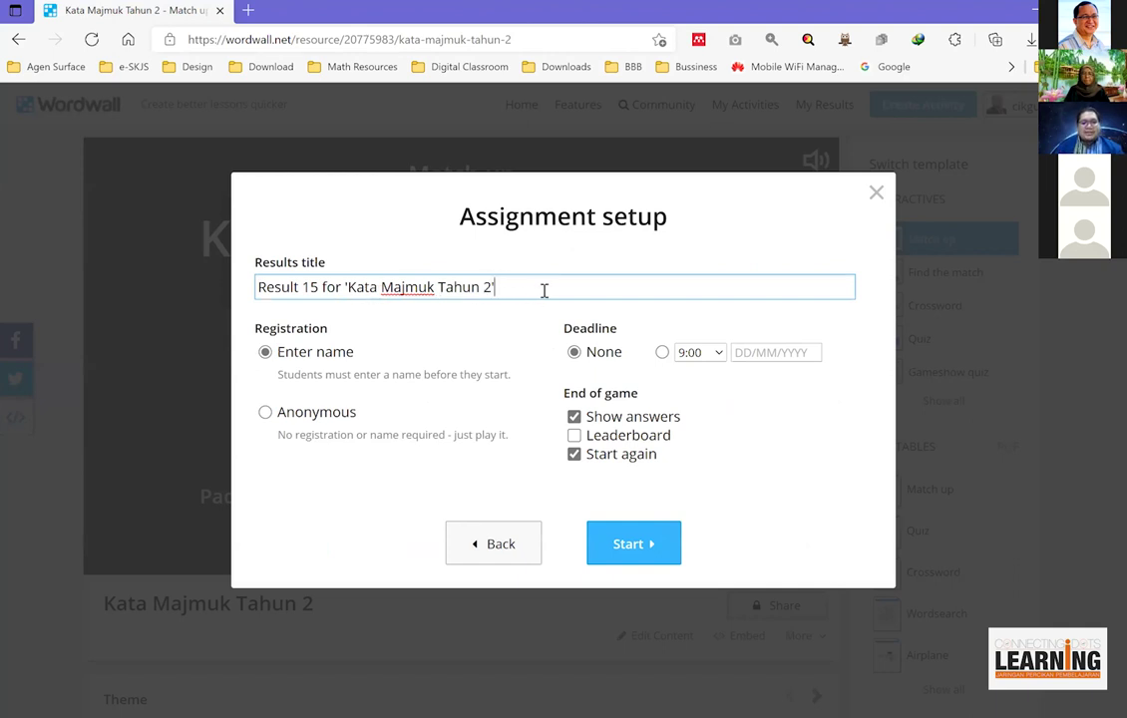
pyautogui.tripleClick(435, 288)
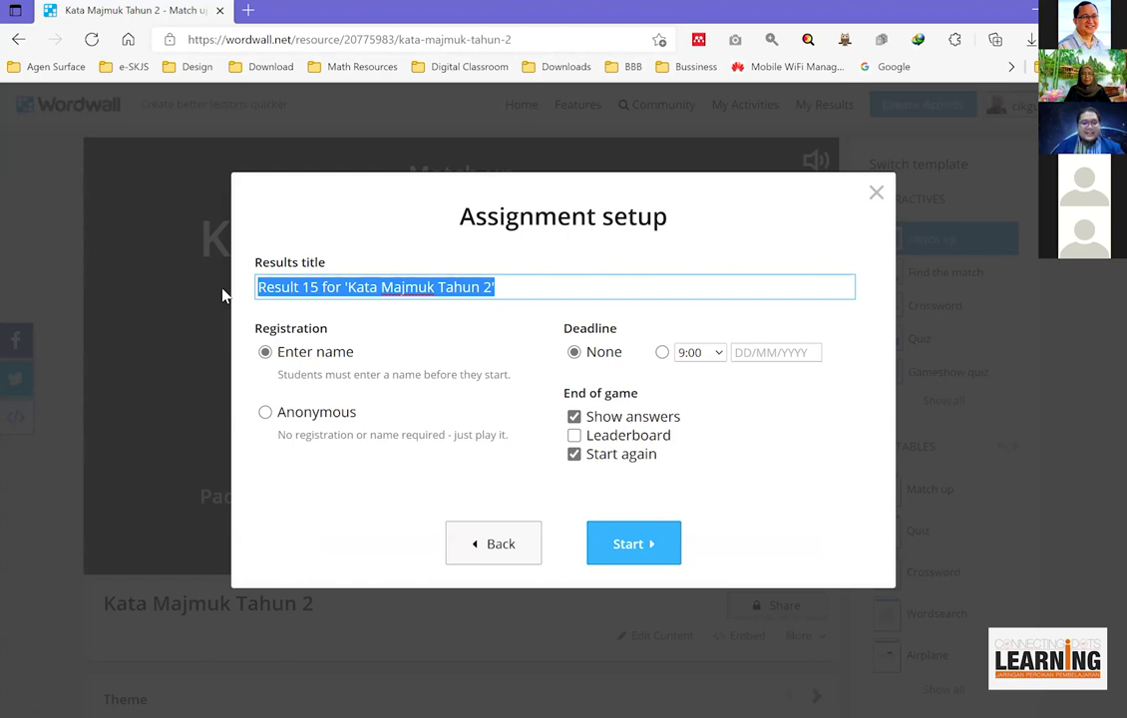
pyautogui.write('PdP')
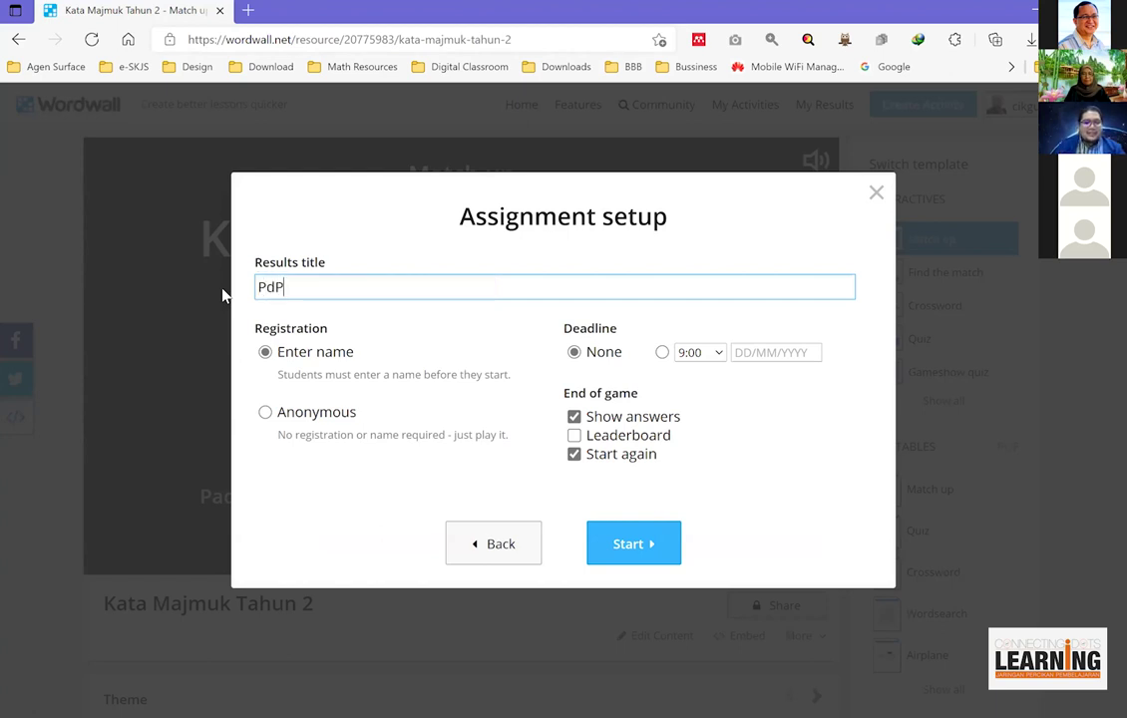
pyautogui.write('R 2')
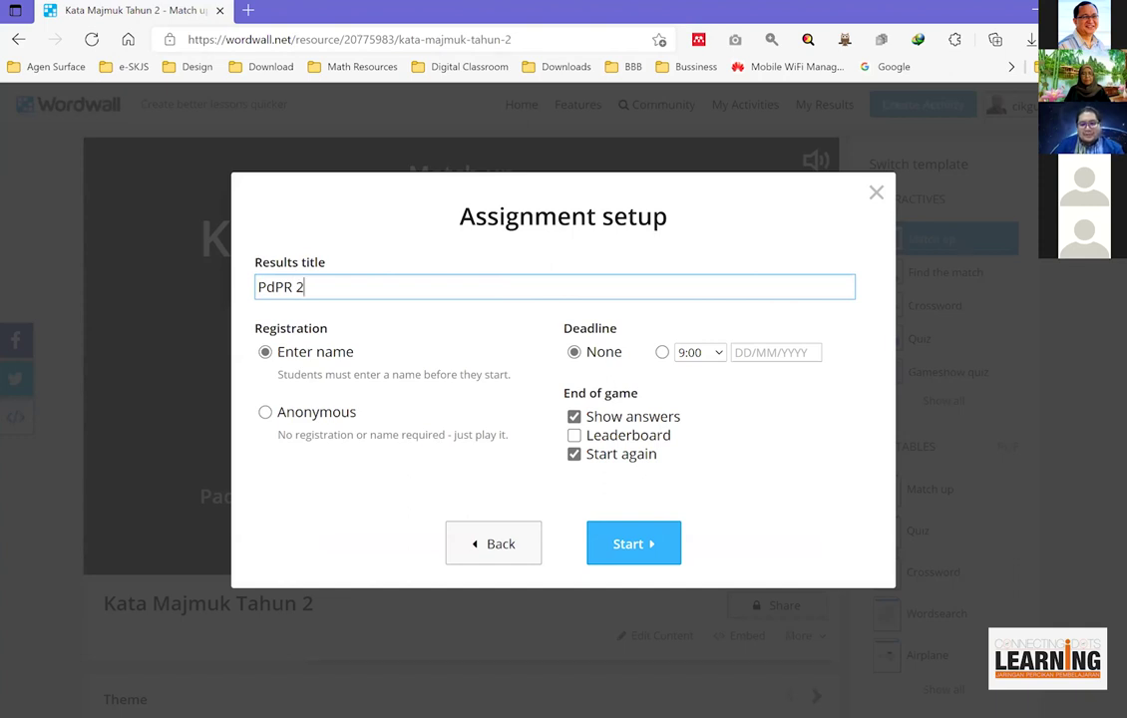
pyautogui.write('7.8.2021')
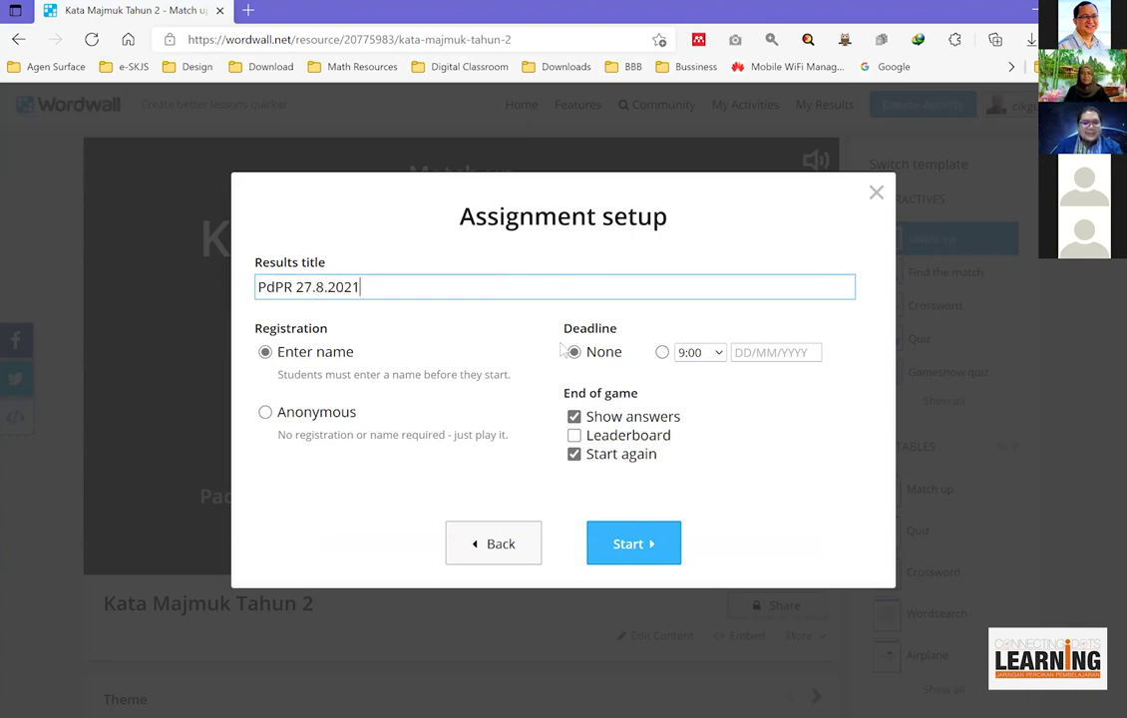
pyautogui.press('Left')
pyautogui.press('Left')
pyautogui.press('Left')
pyautogui.press('Left')
pyautogui.press('Left')
pyautogui.press('Left')
pyautogui.press('Left')
pyautogui.press('Left')
pyautogui.press('Left')
pyautogui.write('BM ')
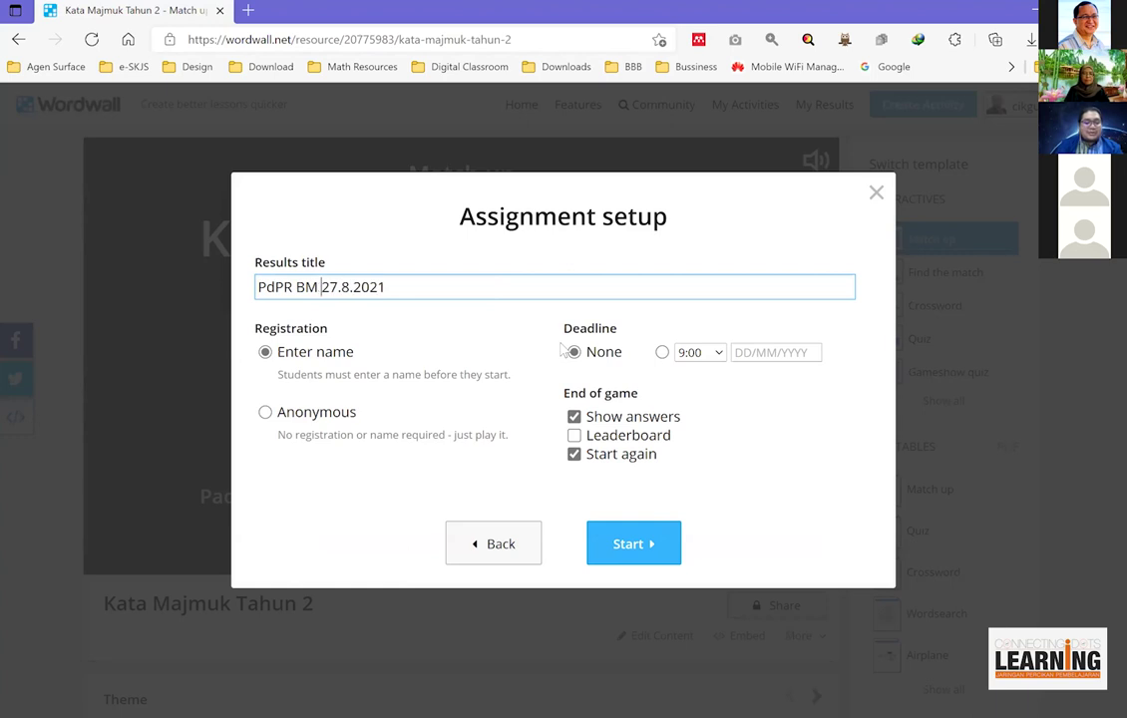
pyautogui.write('2P')
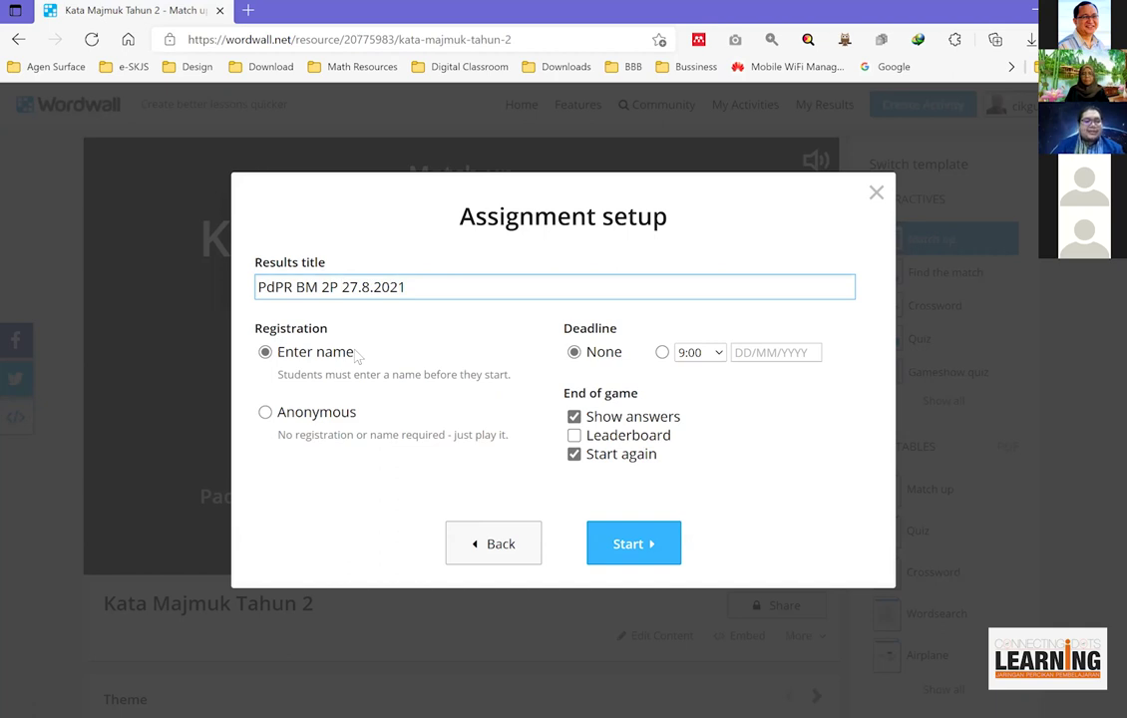
# - Choose Enter name as the assignment's registration and set its deadline to 20:00 on 28/08/2021
pyautogui.click(284, 419)
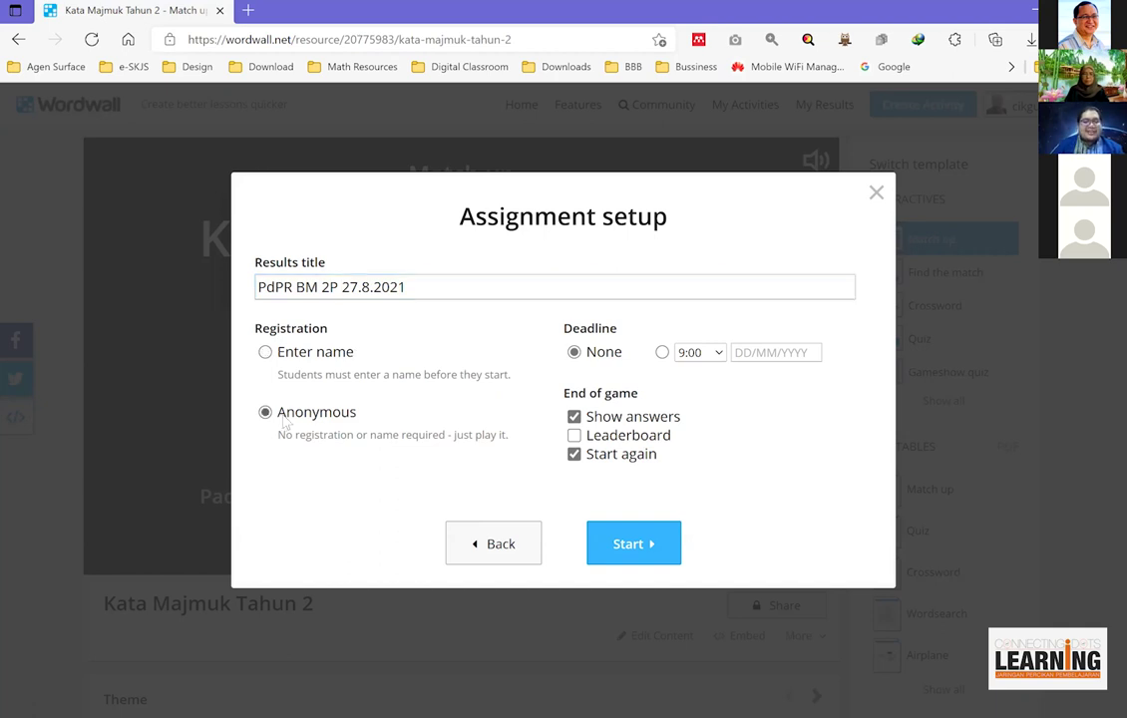
pyautogui.click(267, 354)
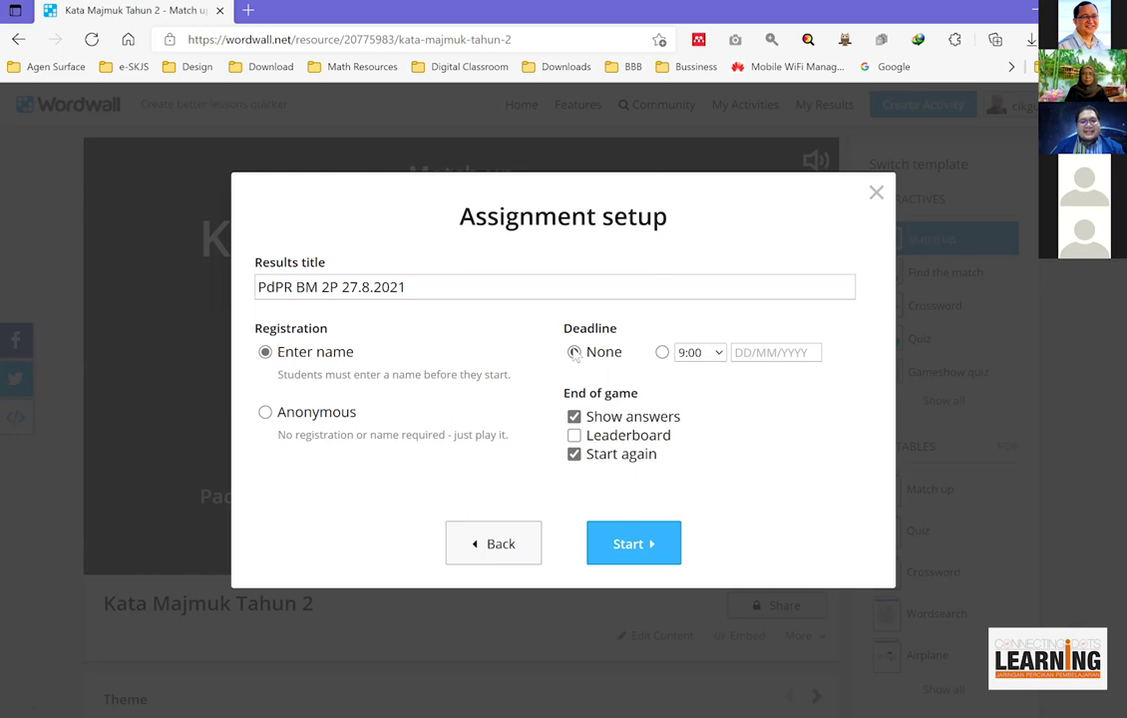
pyautogui.click(662, 352)
pyautogui.click(698, 352)
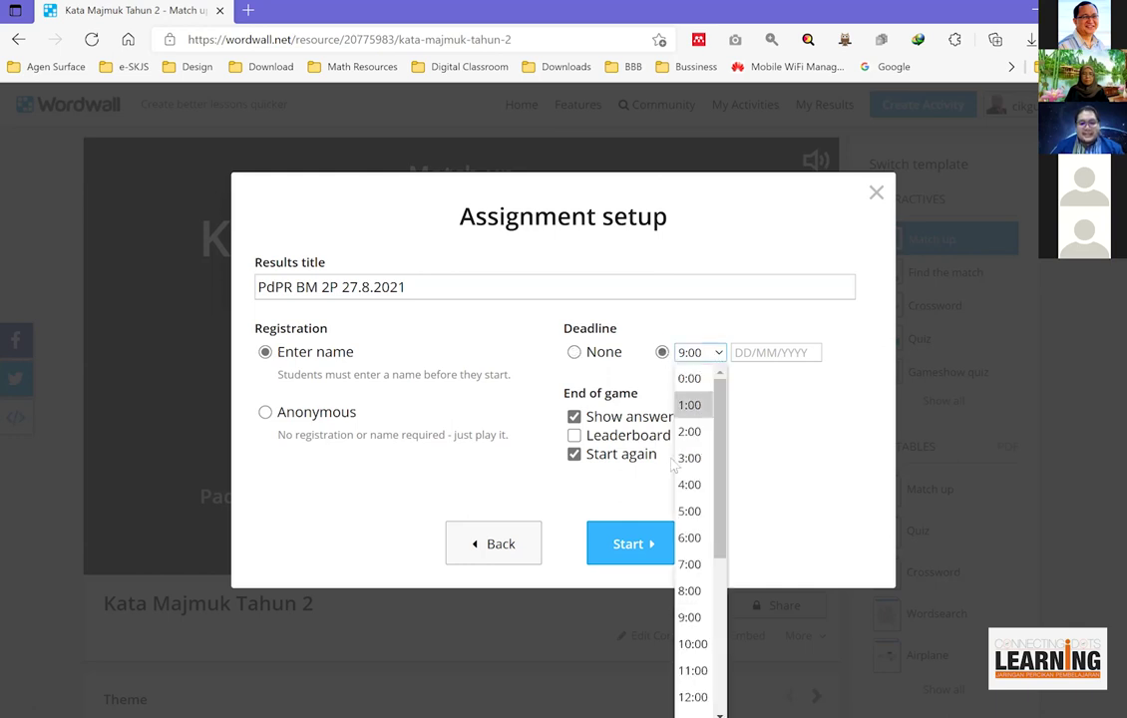
pyautogui.click(692, 359)
pyautogui.click(692, 359)
pyautogui.scroll(-2, 688, 498)
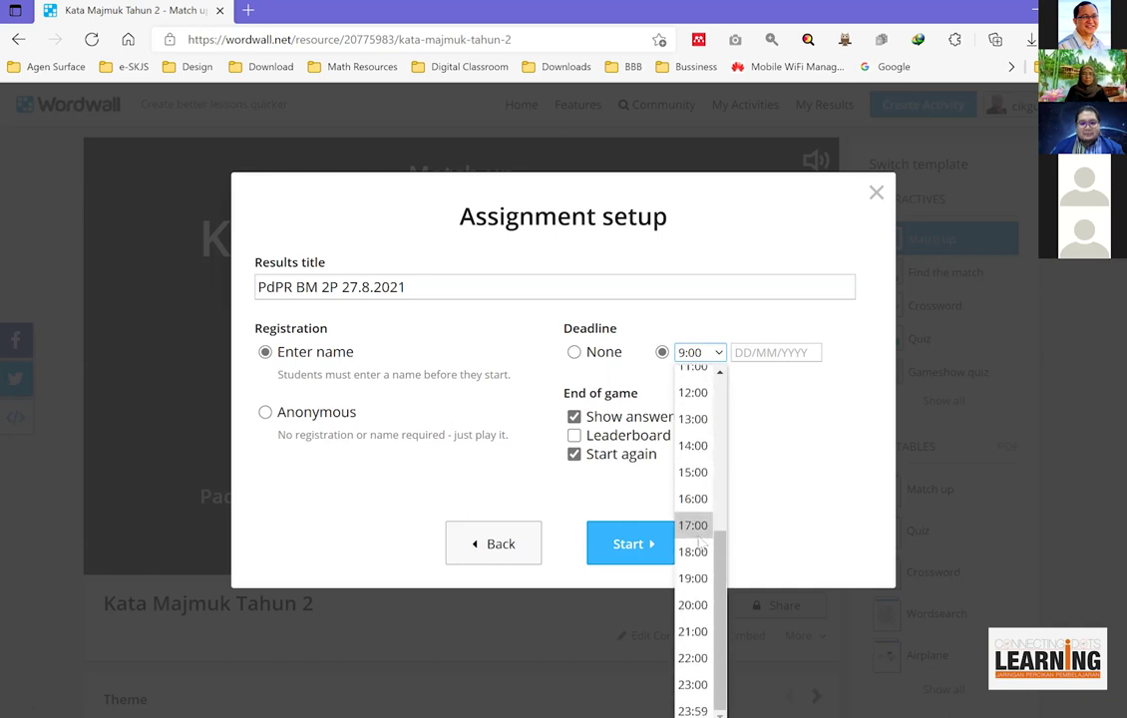
pyautogui.click(690, 605)
pyautogui.click(778, 352)
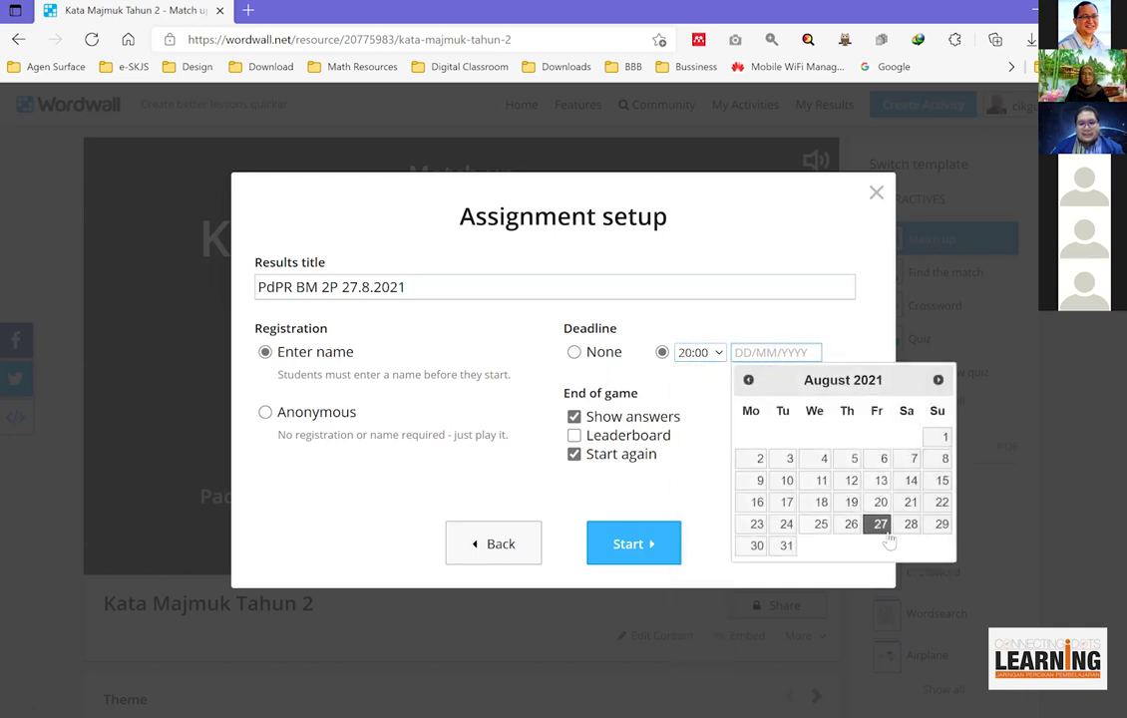
pyautogui.click(909, 523)
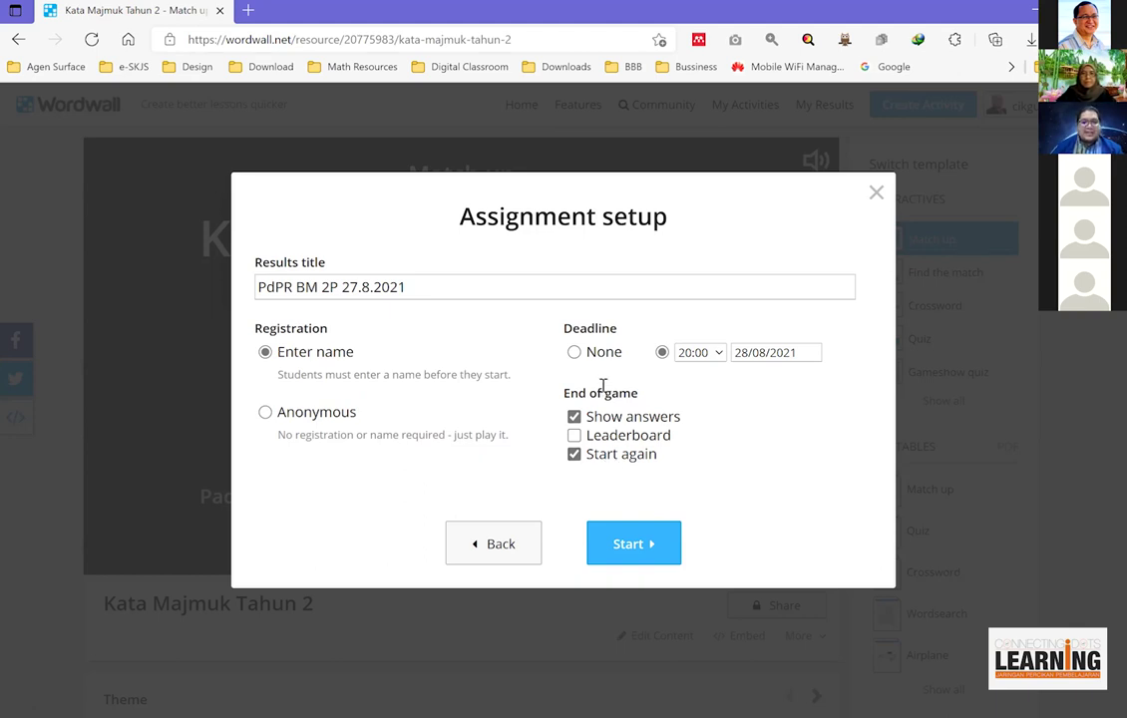
# - Enable Leaderboard, disable Show answers and Start again for the end of game, and start the assignment
pyautogui.click(585, 439)
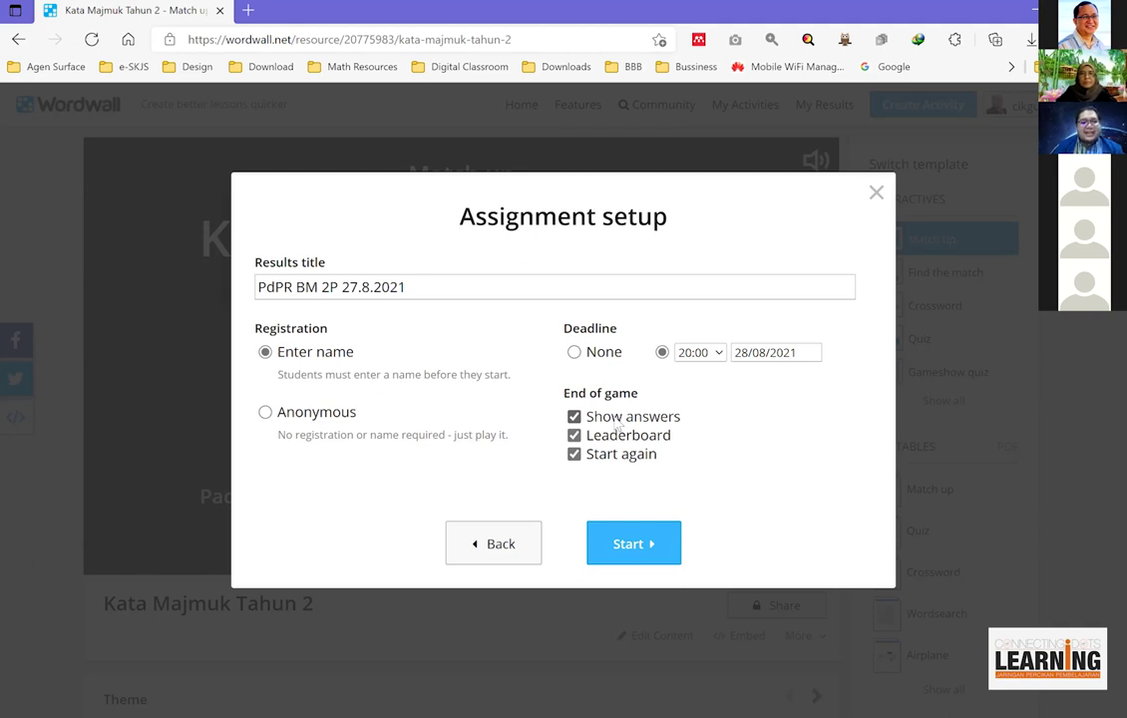
pyautogui.click(620, 423)
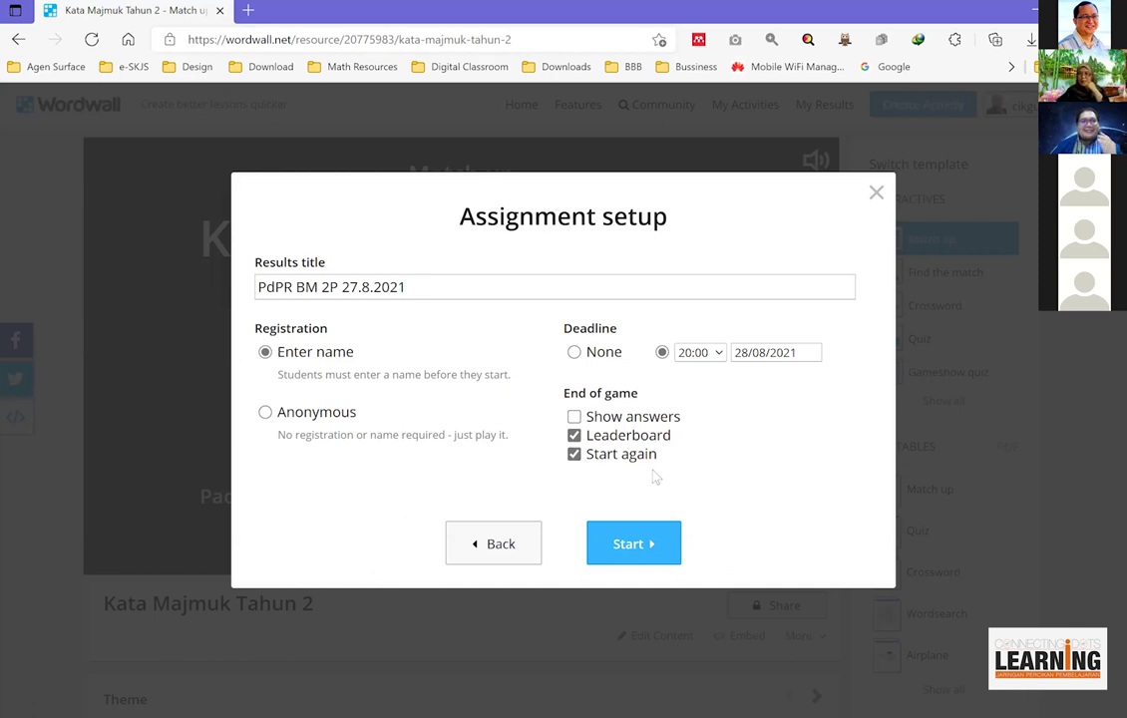
pyautogui.click(575, 453)
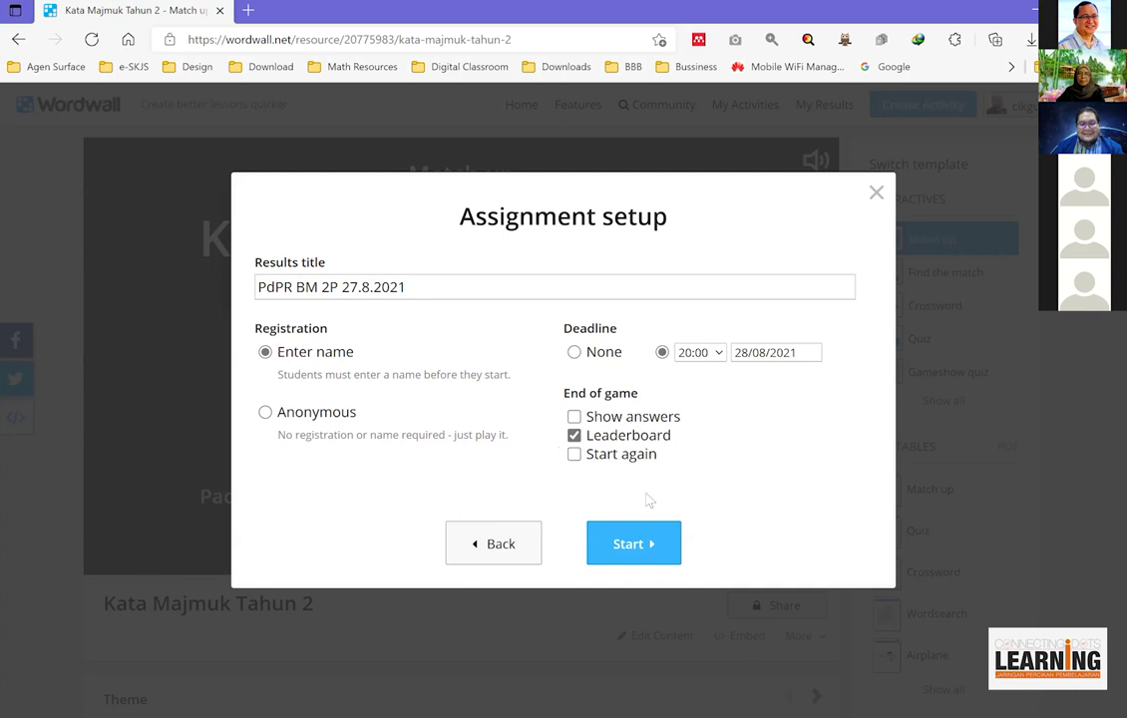
pyautogui.click(613, 542)
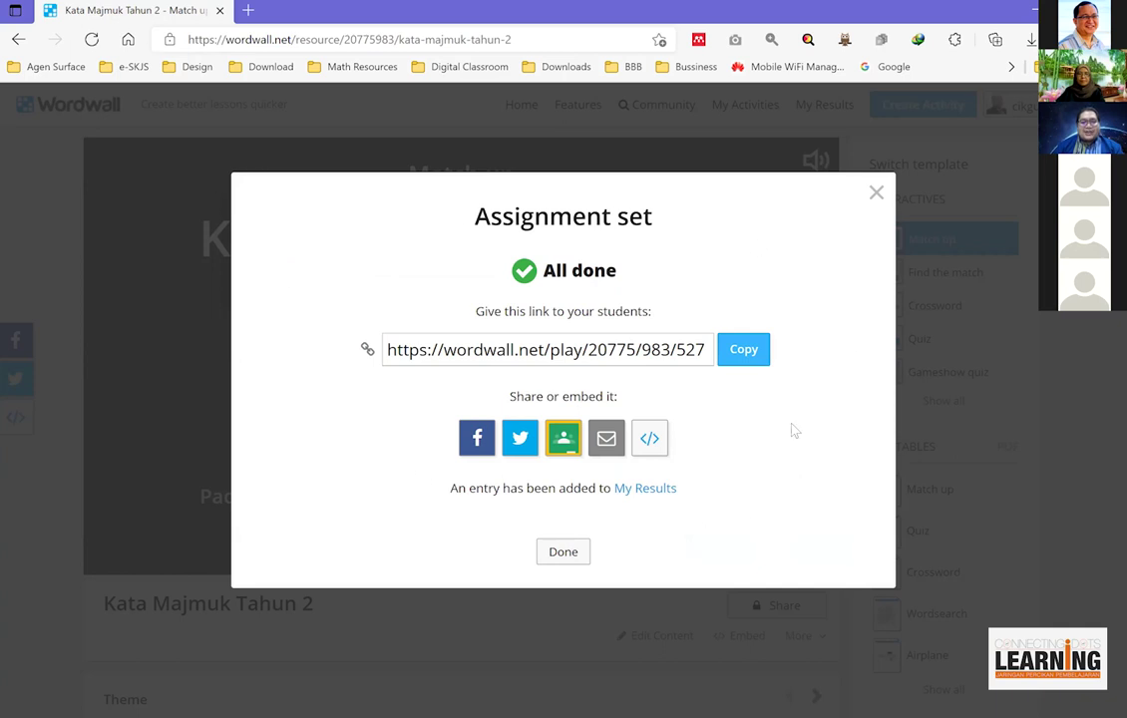
# - Copy the student link of the new assignment and close the Assignment set confirmation
pyautogui.click(750, 355)
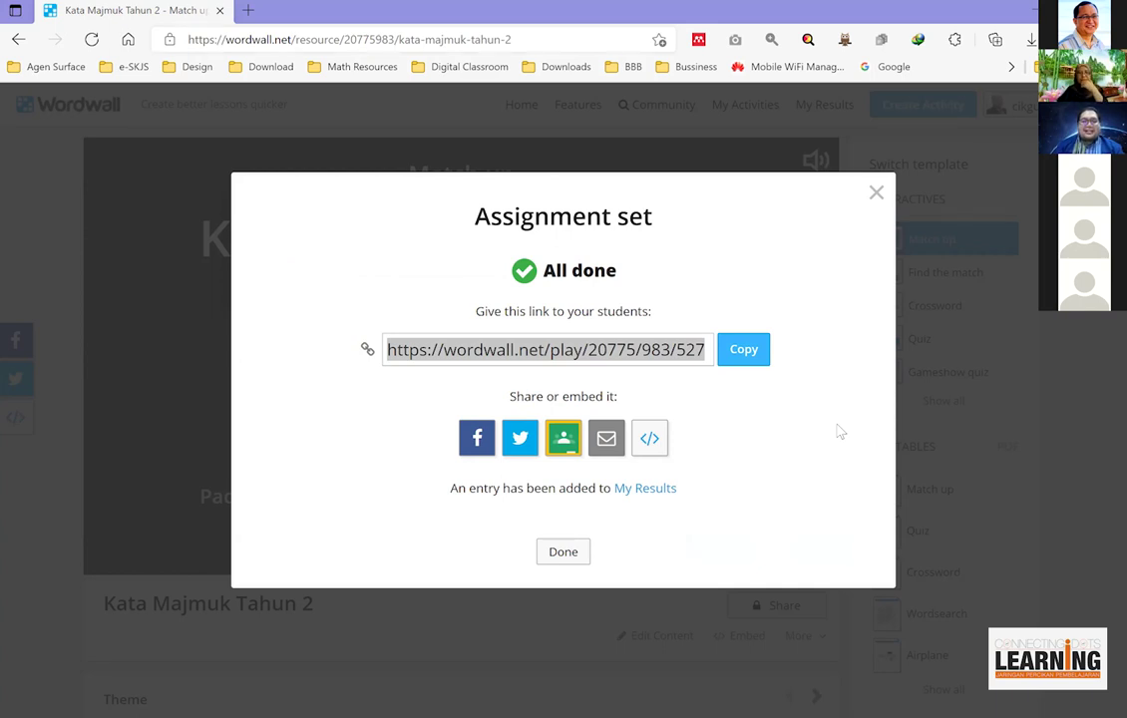
pyautogui.click(589, 203)
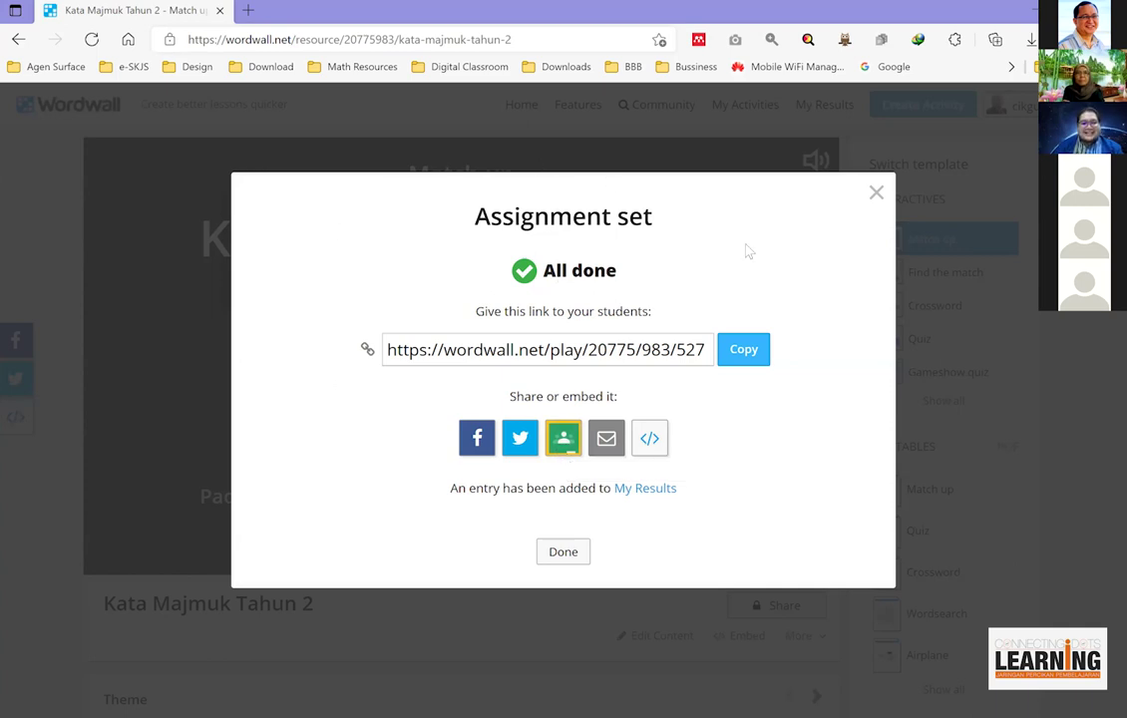
pyautogui.click(558, 553)
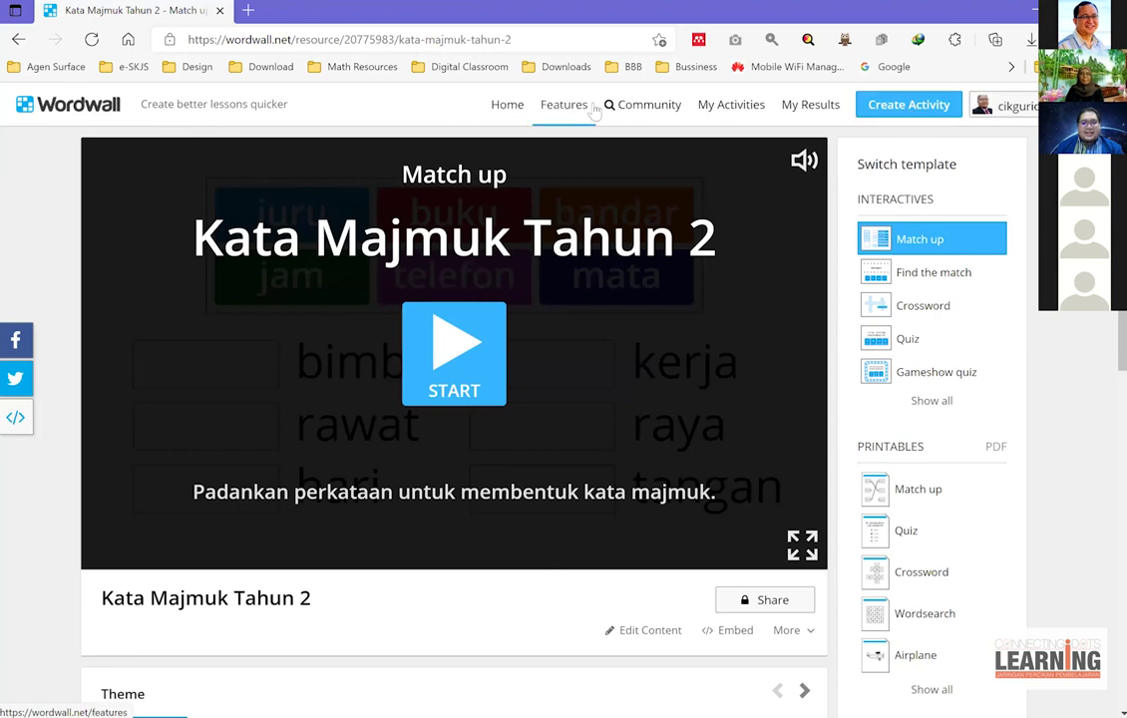
# - Open My Results and look through the list of assignment results
pyautogui.click(809, 109)
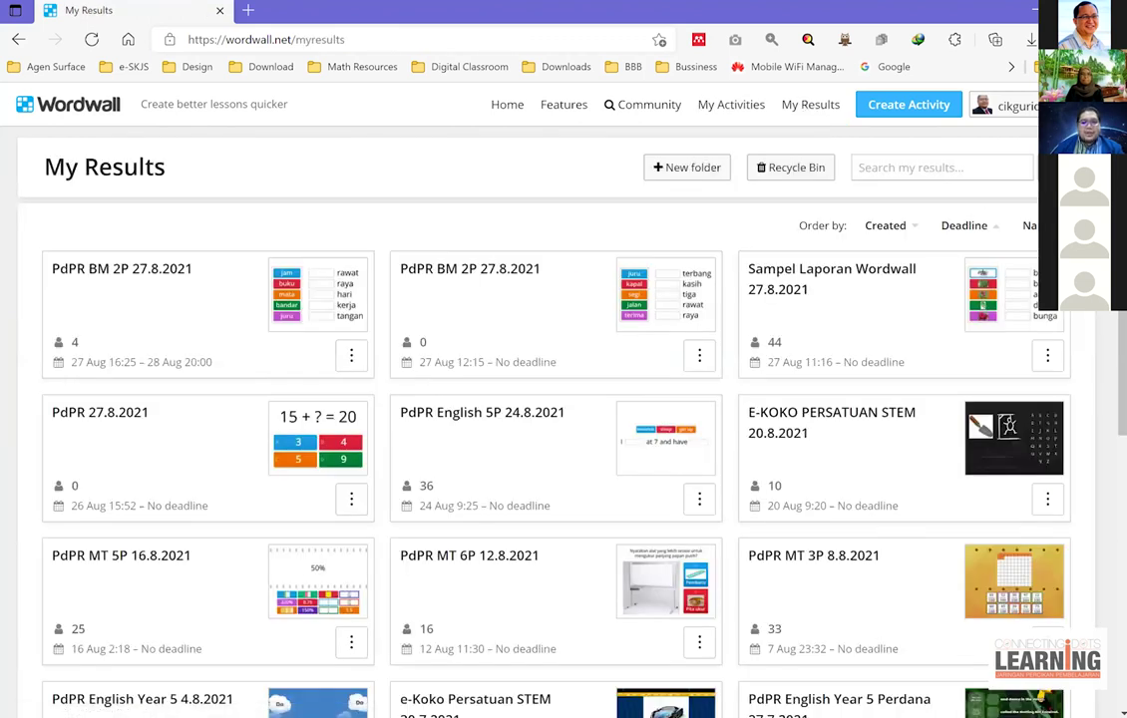
pyautogui.scroll(-1, 519, 399)
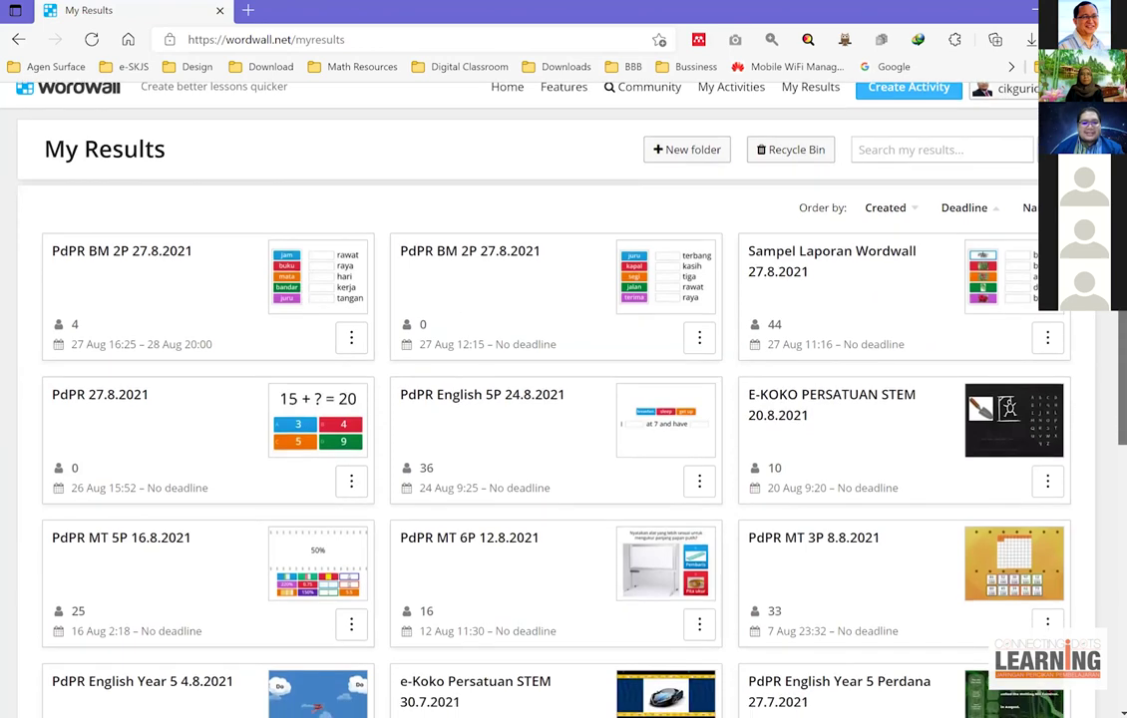
pyautogui.scroll(-4, 1109, 319)
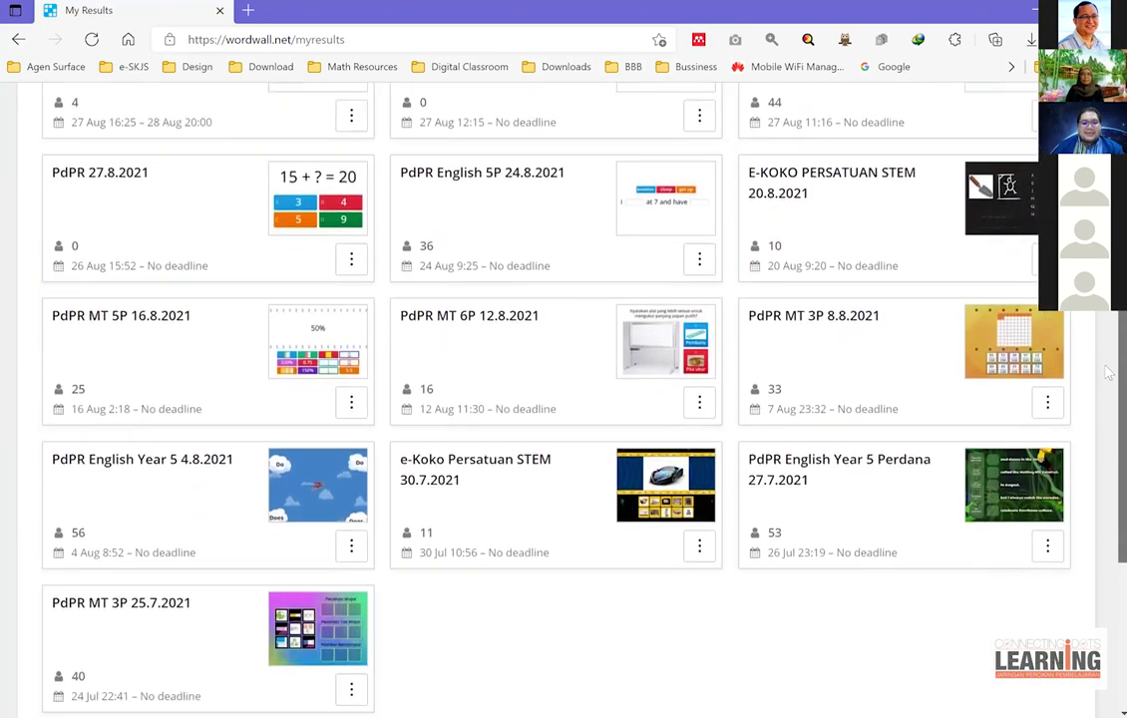
pyautogui.scroll(5, 1108, 319)
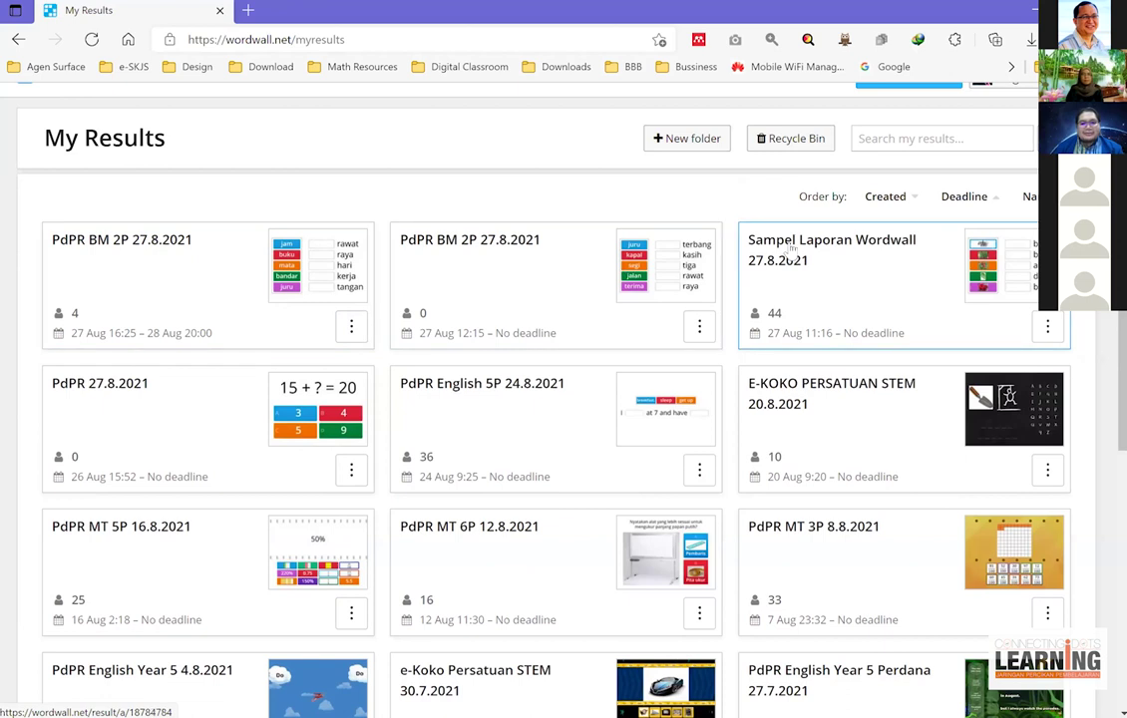
pyautogui.scroll(-1, 698, 250)
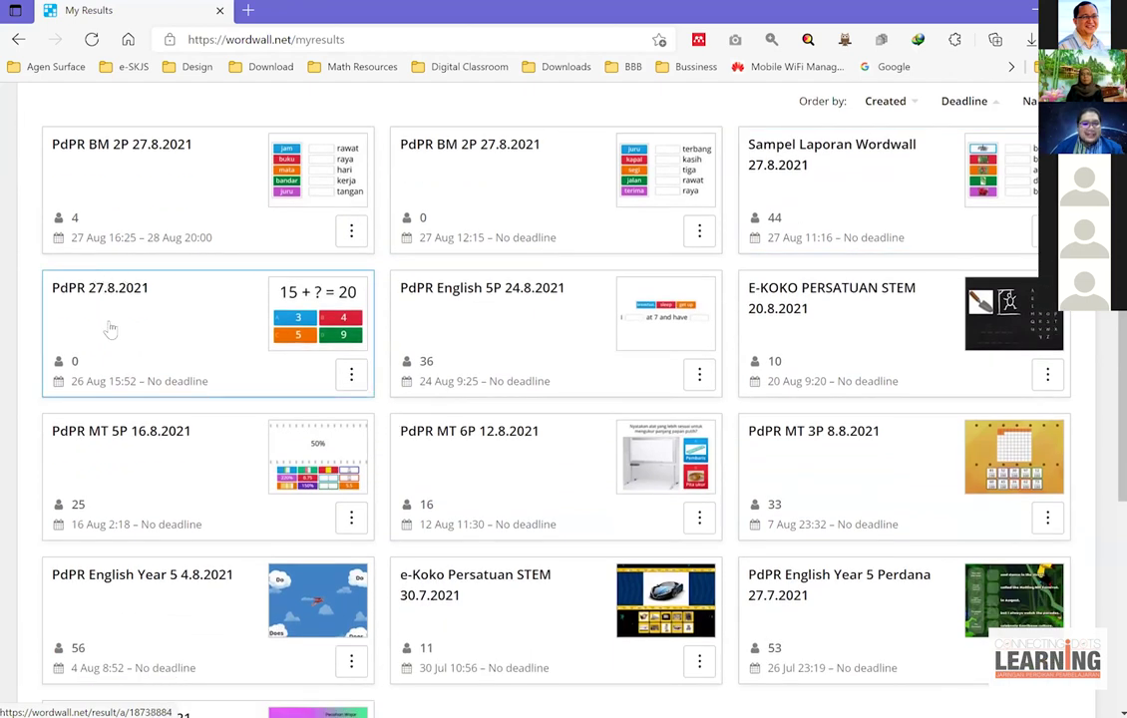
pyautogui.scroll(-1, 138, 327)
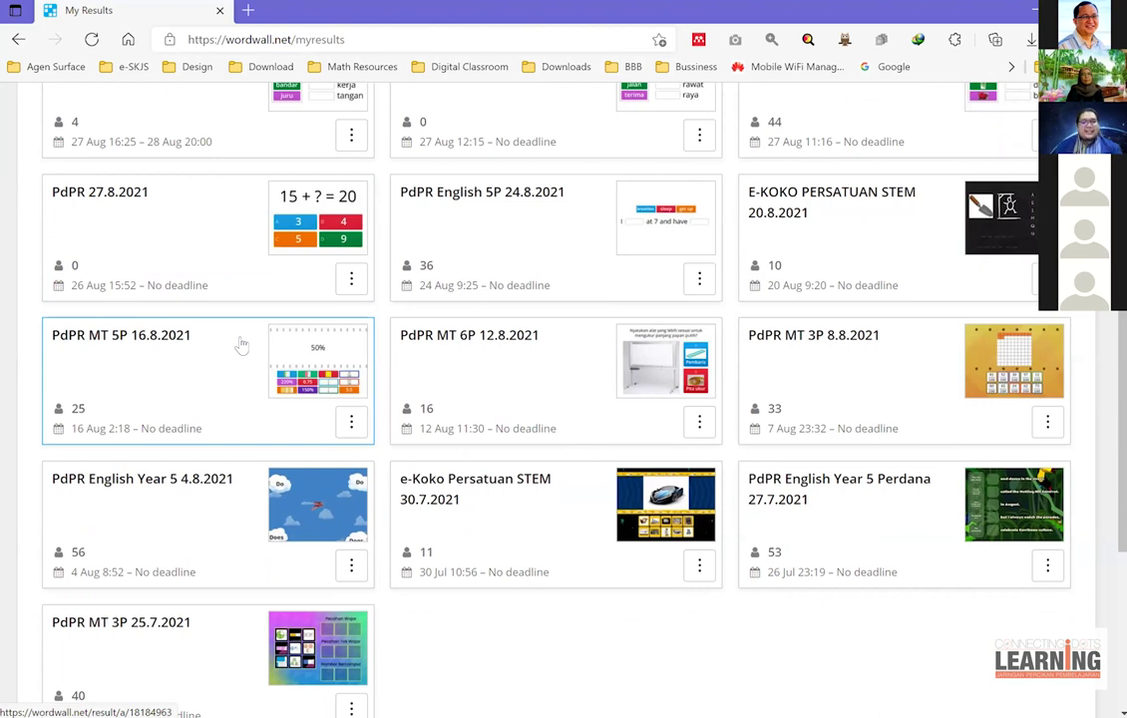
pyautogui.scroll(3, 419, 331)
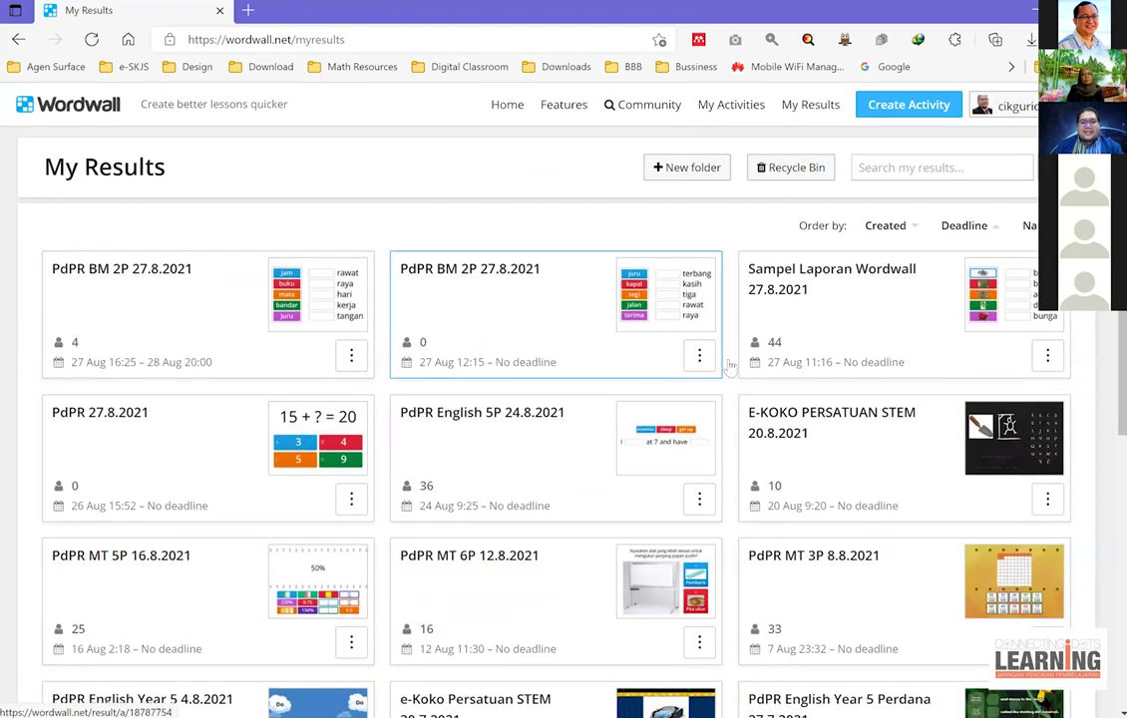
# - Open the "Sampel Laporan Wordwall 27.8.2021" results and examine the summary, fastest student and the question and score charts
pyautogui.click(780, 289)
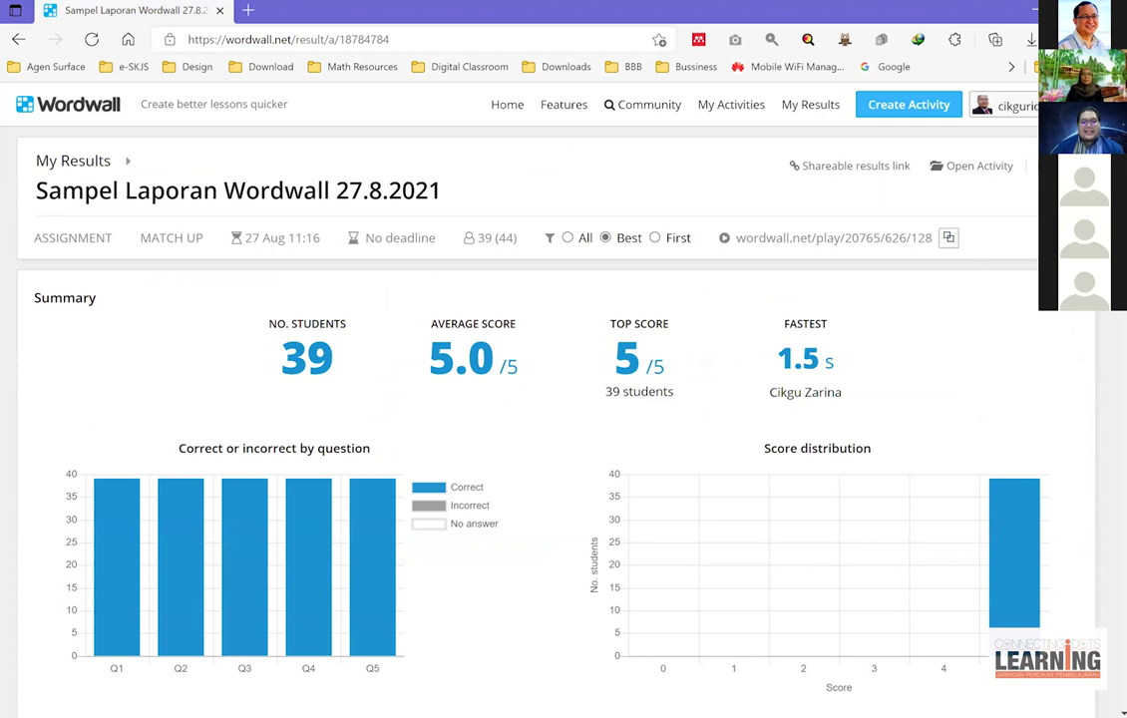
pyautogui.scroll(-3, 563, 399)
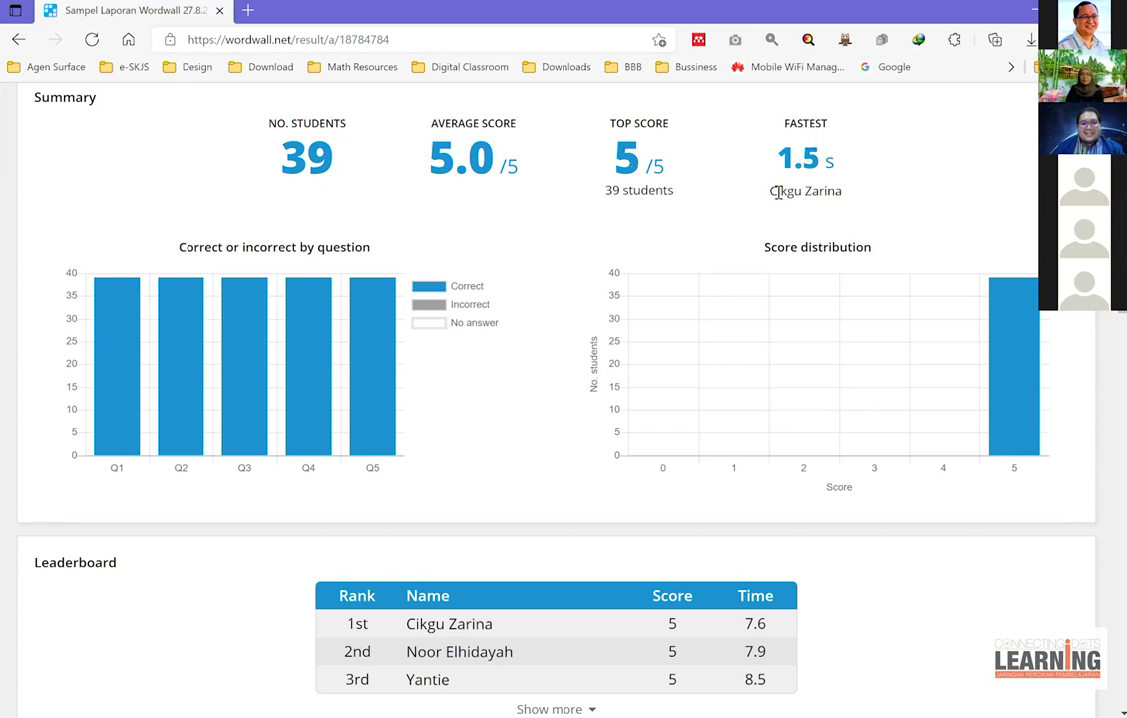
pyautogui.moveTo(769, 199); pyautogui.dragTo(849, 193)
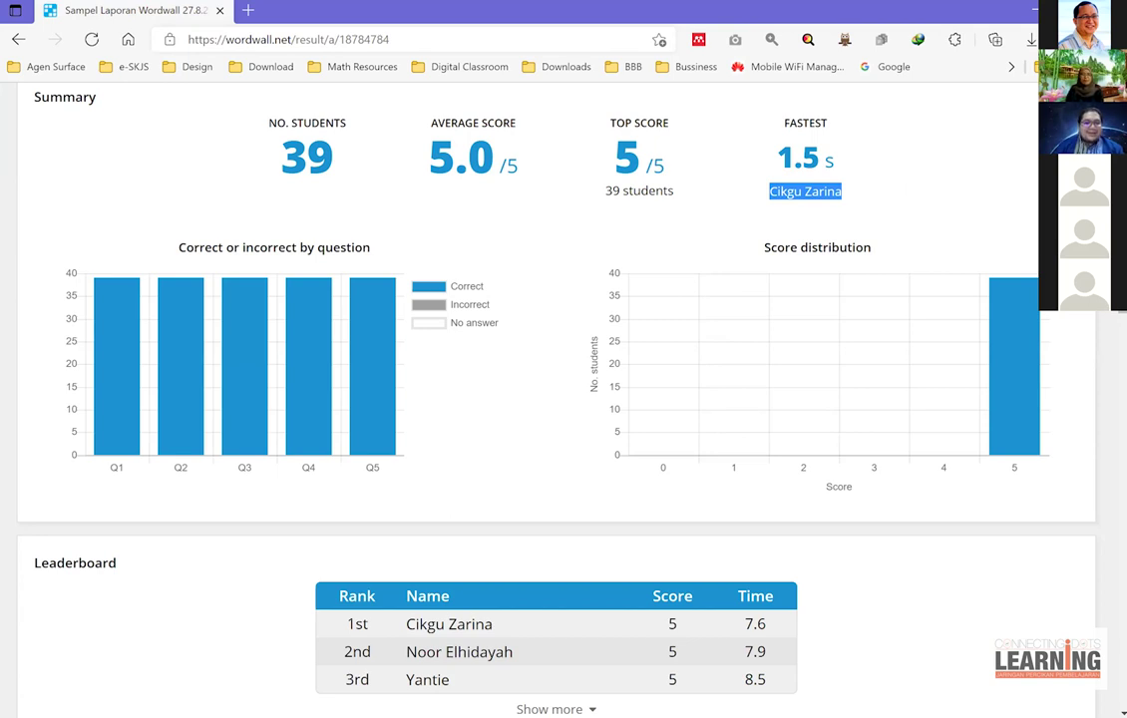
pyautogui.moveTo(405, 347)
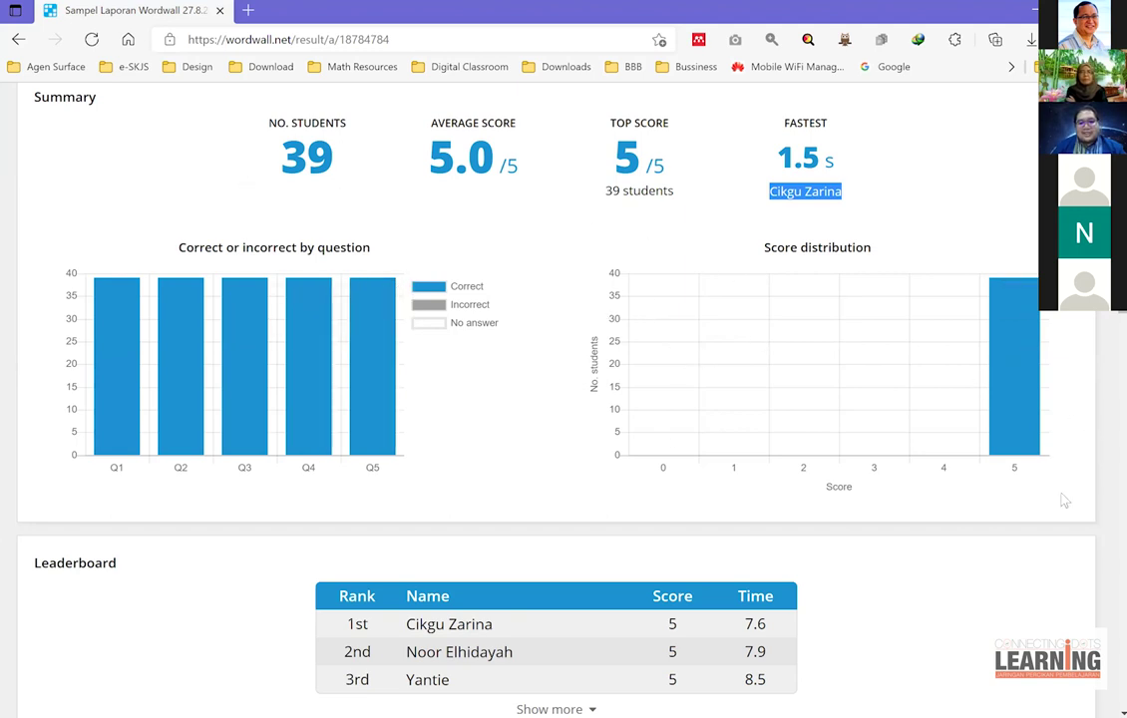
pyautogui.moveTo(1013, 347)
# - Expand the report's Leaderboard to all students and review their ranks, scores and times
pyautogui.scroll(-1, 1037, 389)
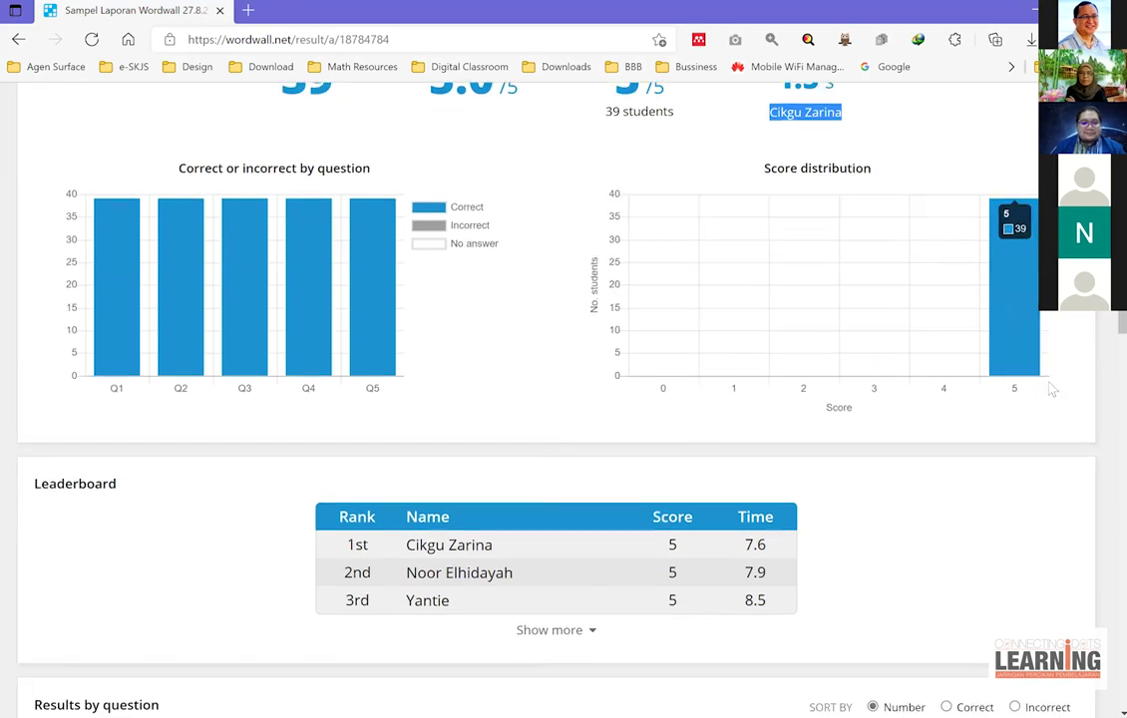
pyautogui.scroll(-2, 887, 262)
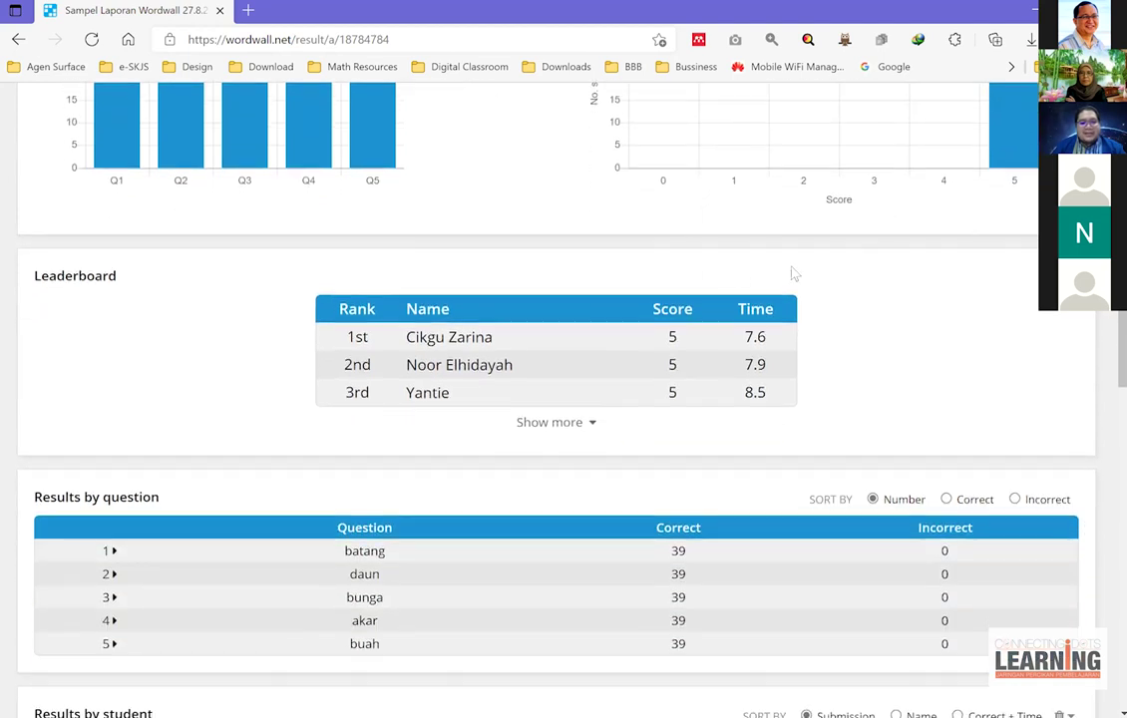
pyautogui.click(558, 428)
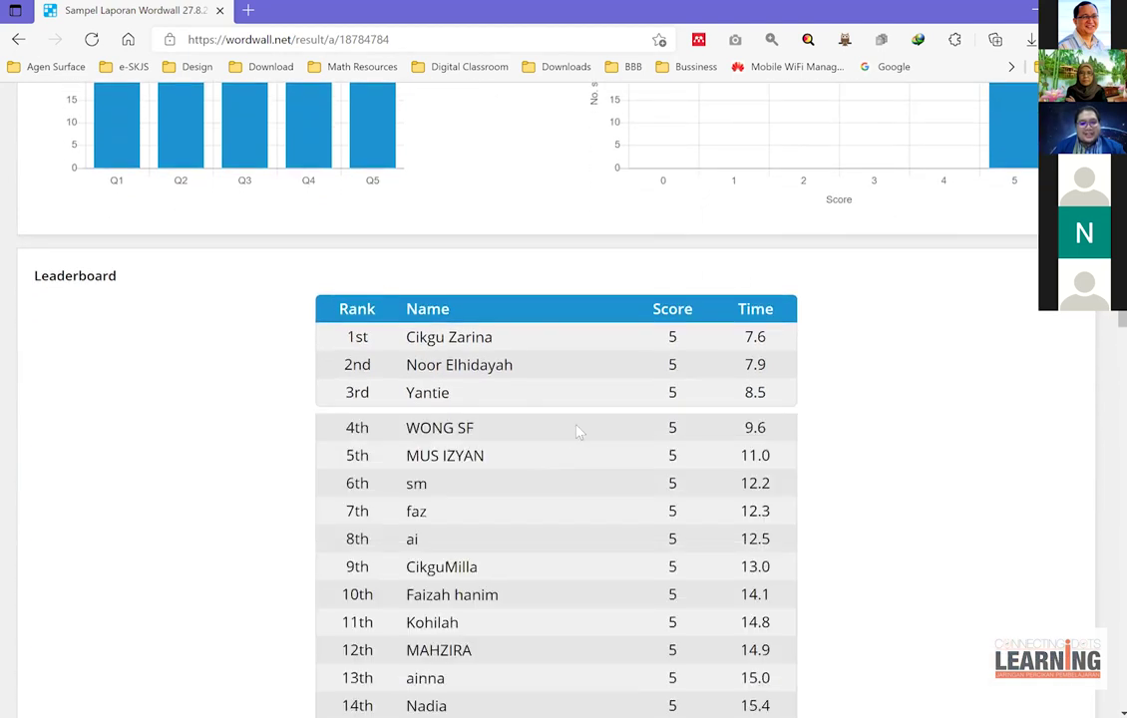
pyautogui.scroll(-1, 773, 391)
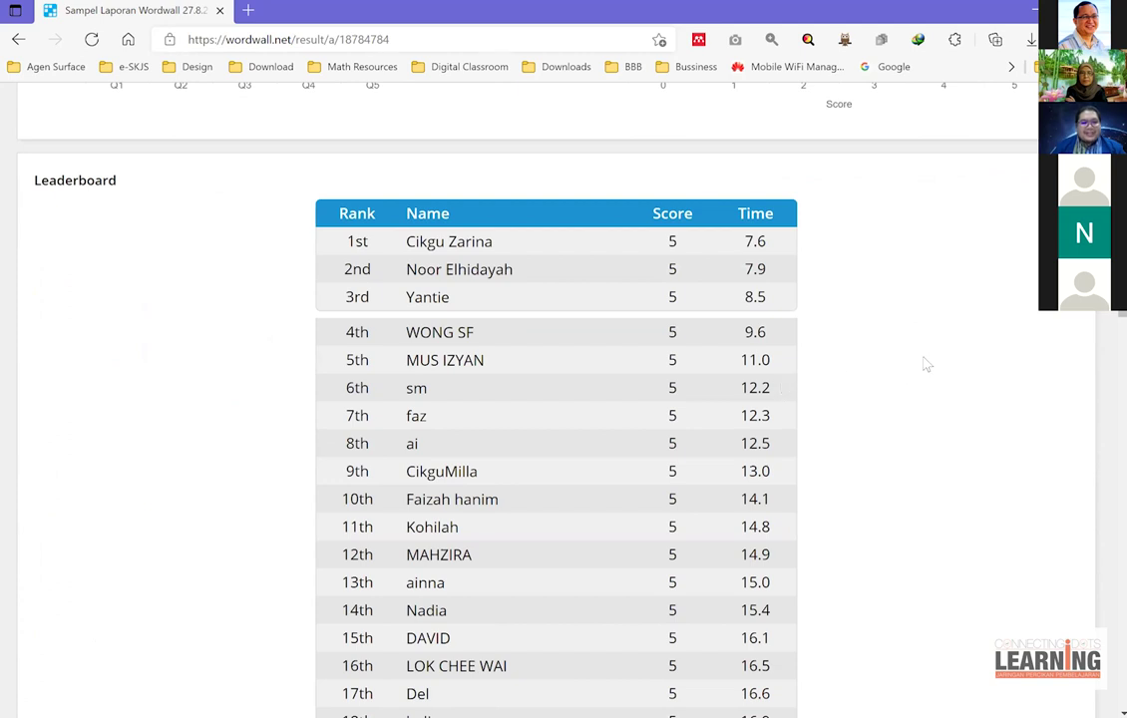
pyautogui.scroll(-1, 926, 365)
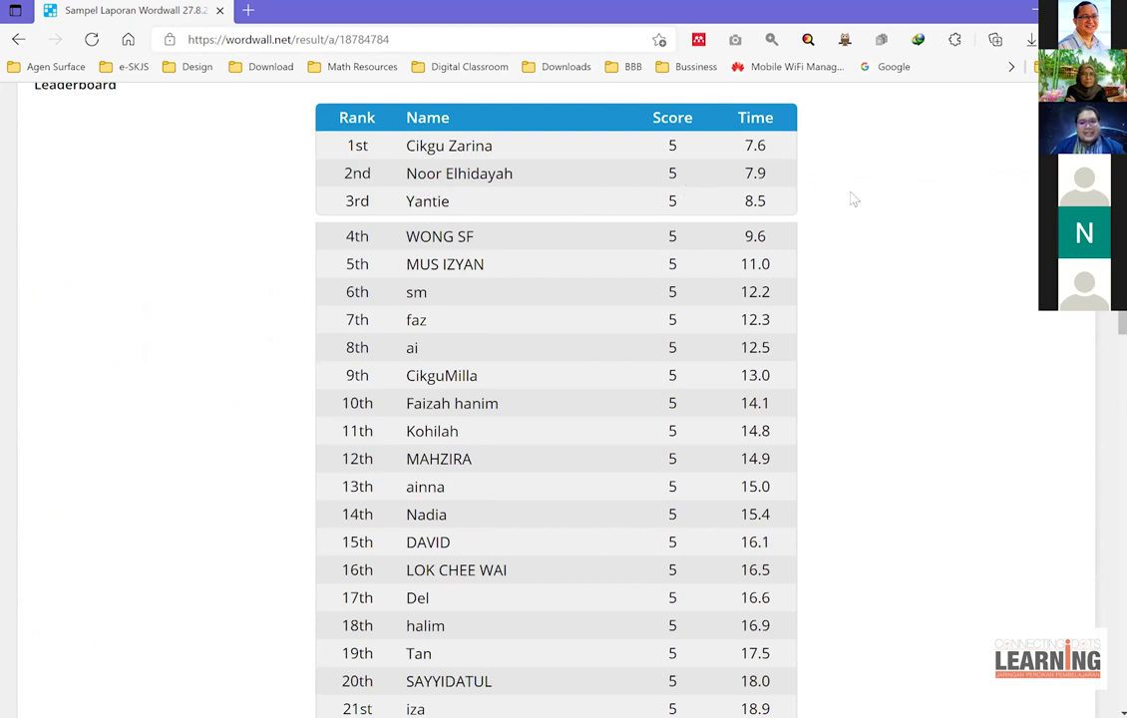
pyautogui.scroll(1, 901, 233)
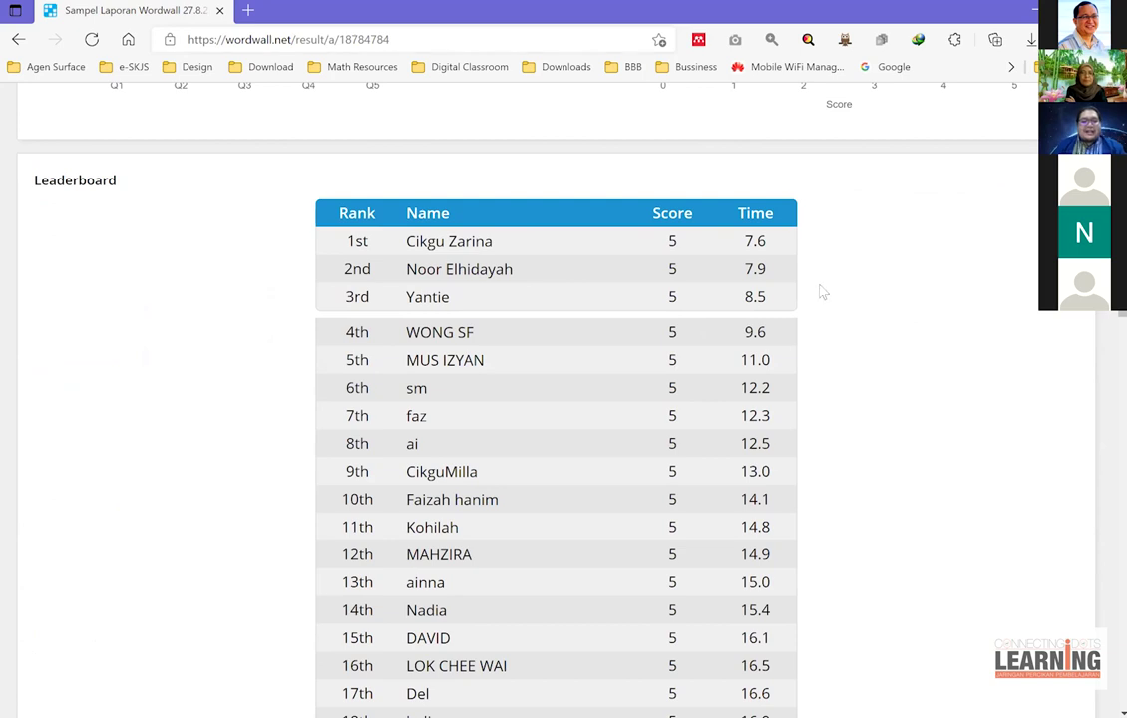
pyautogui.scroll(-1, 838, 304)
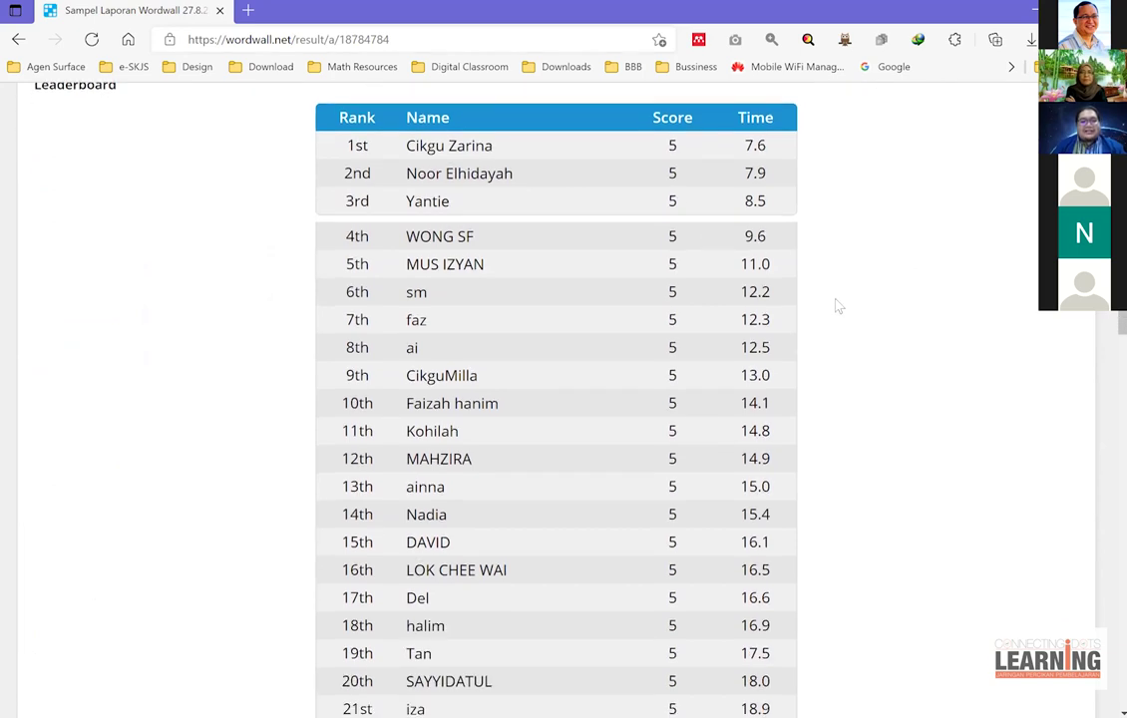
pyautogui.scroll(-2, 838, 306)
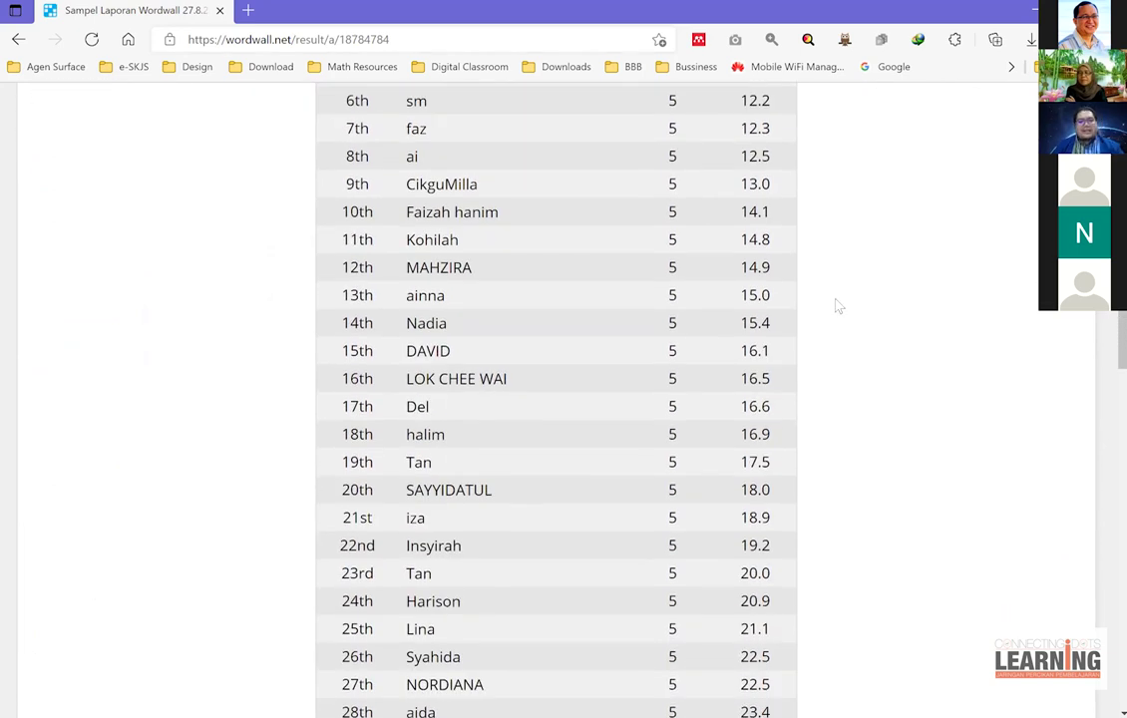
pyautogui.scroll(2, 837, 306)
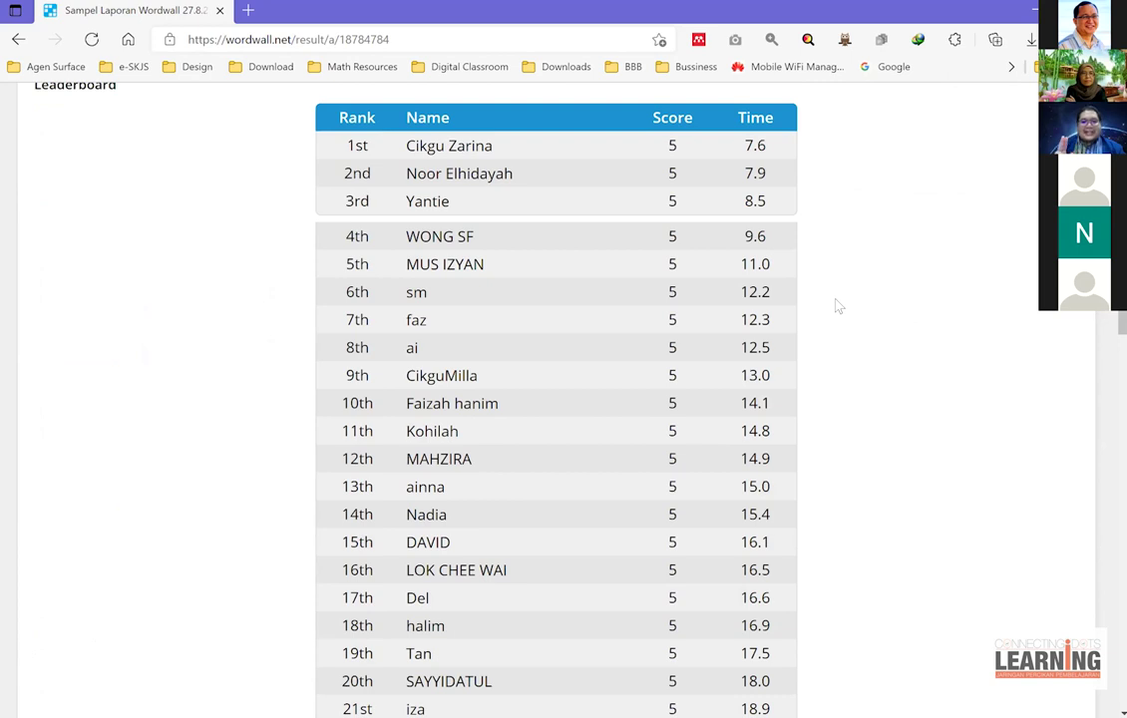
pyautogui.scroll(1, 845, 304)
pyautogui.scroll(1, 852, 304)
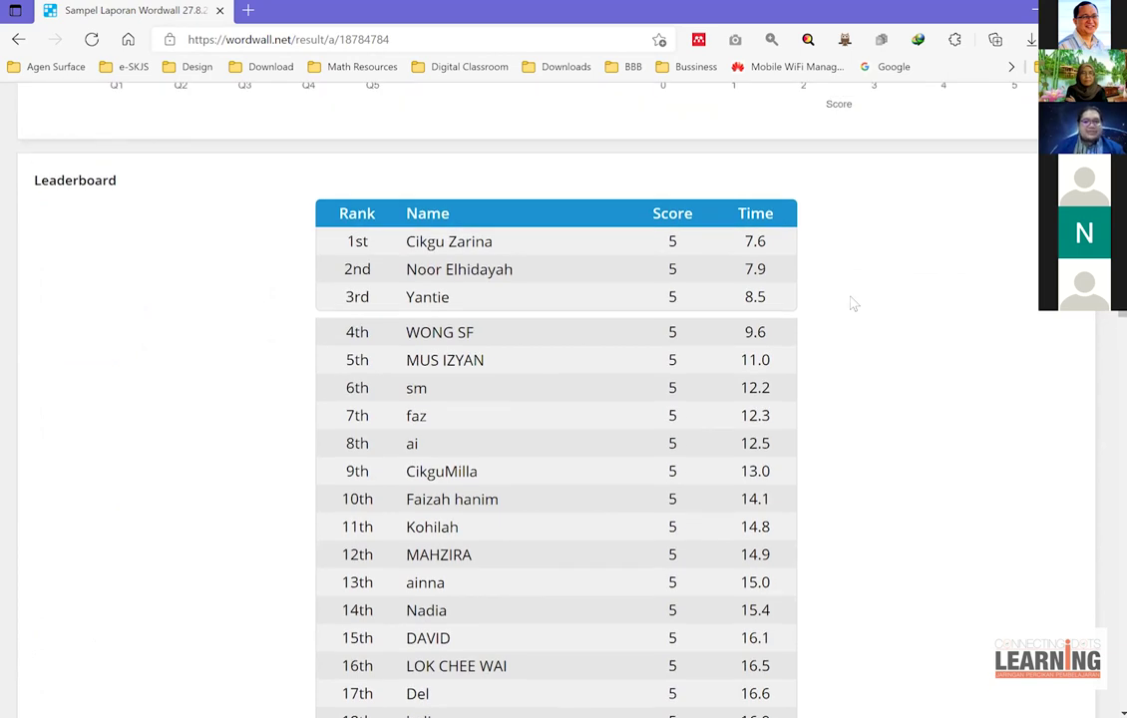
pyautogui.scroll(-3, 852, 304)
pyautogui.scroll(-6, 853, 304)
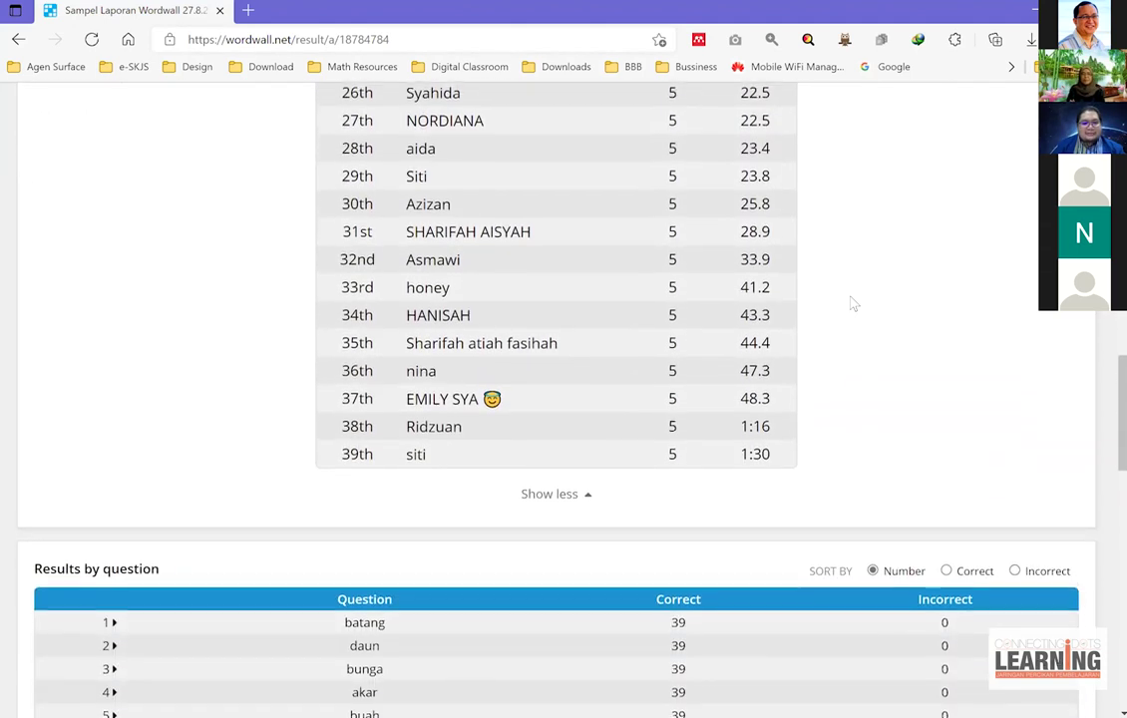
# - Expand question 1 "batang" in Results by question, review its pie chart and each student's answer, and collapse it
pyautogui.scroll(-4, 853, 304)
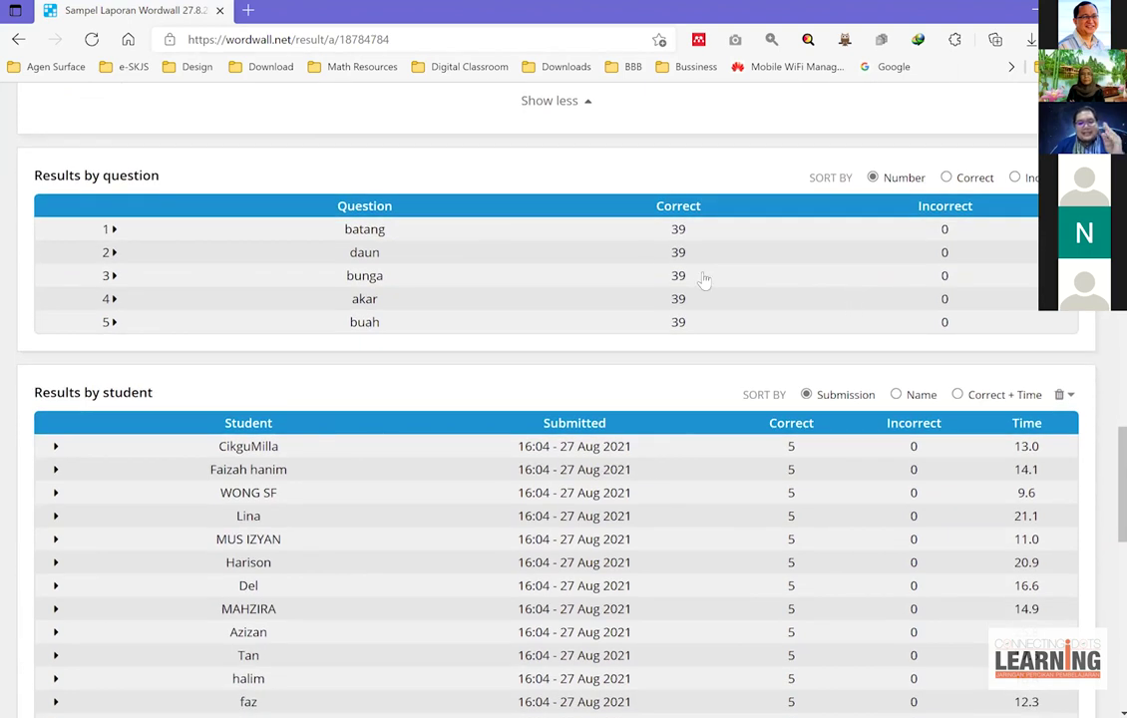
pyautogui.click(111, 232)
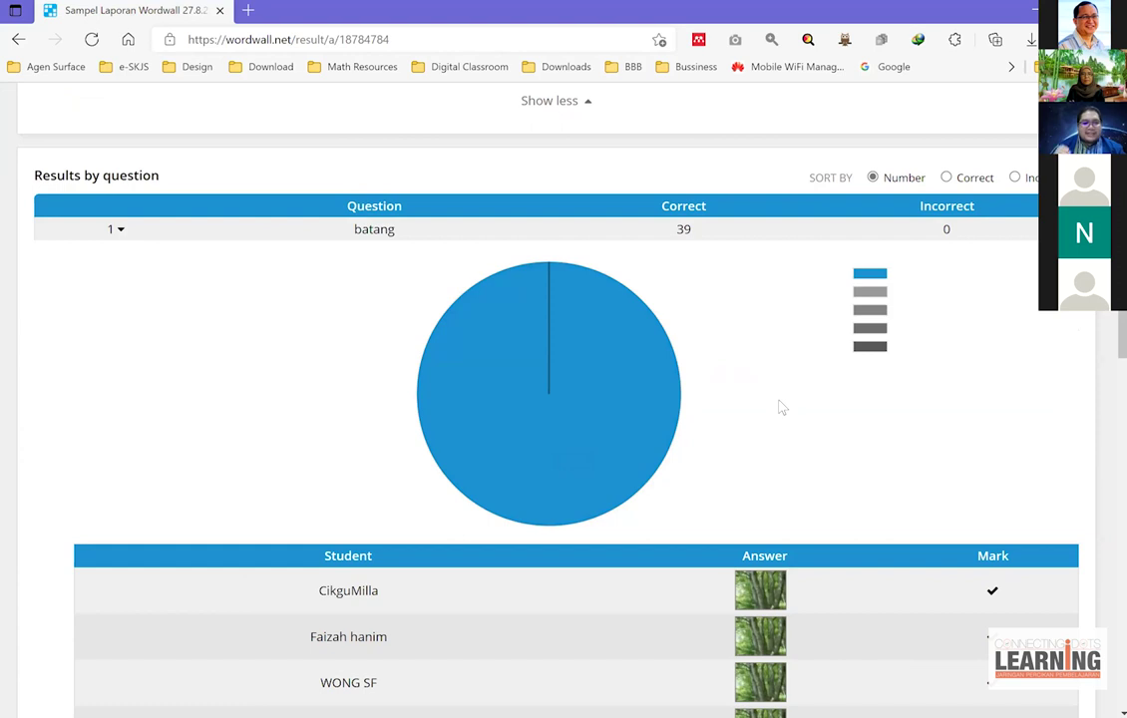
pyautogui.scroll(-2, 712, 324)
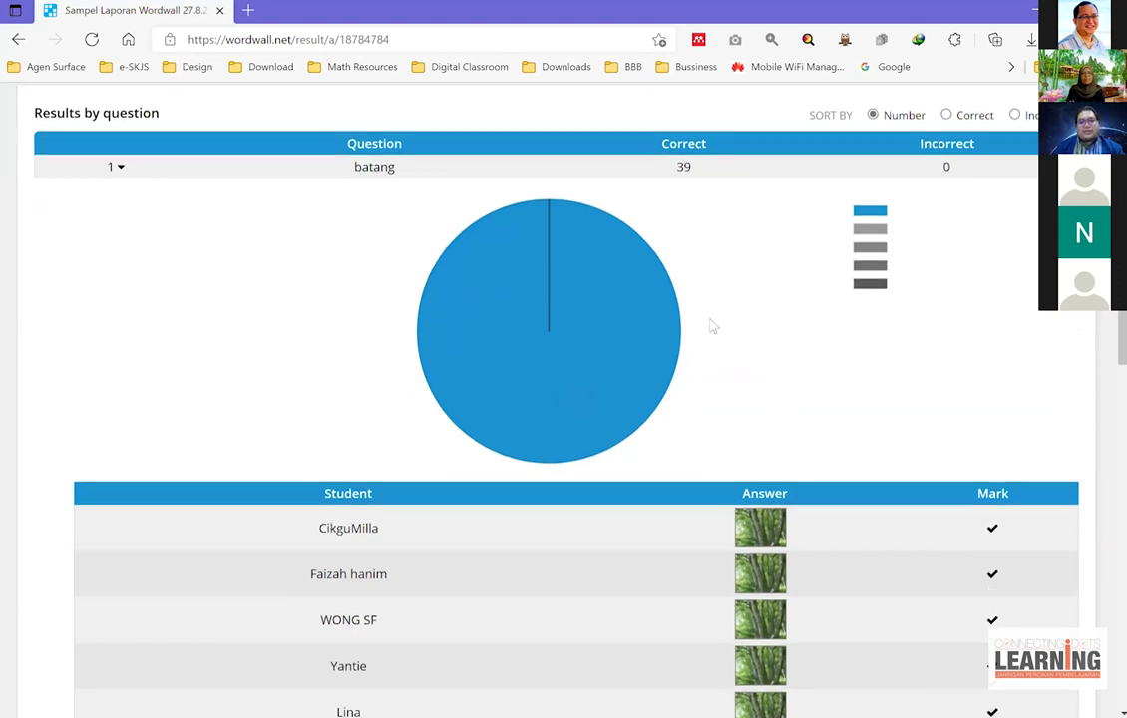
pyautogui.scroll(2, 598, 299)
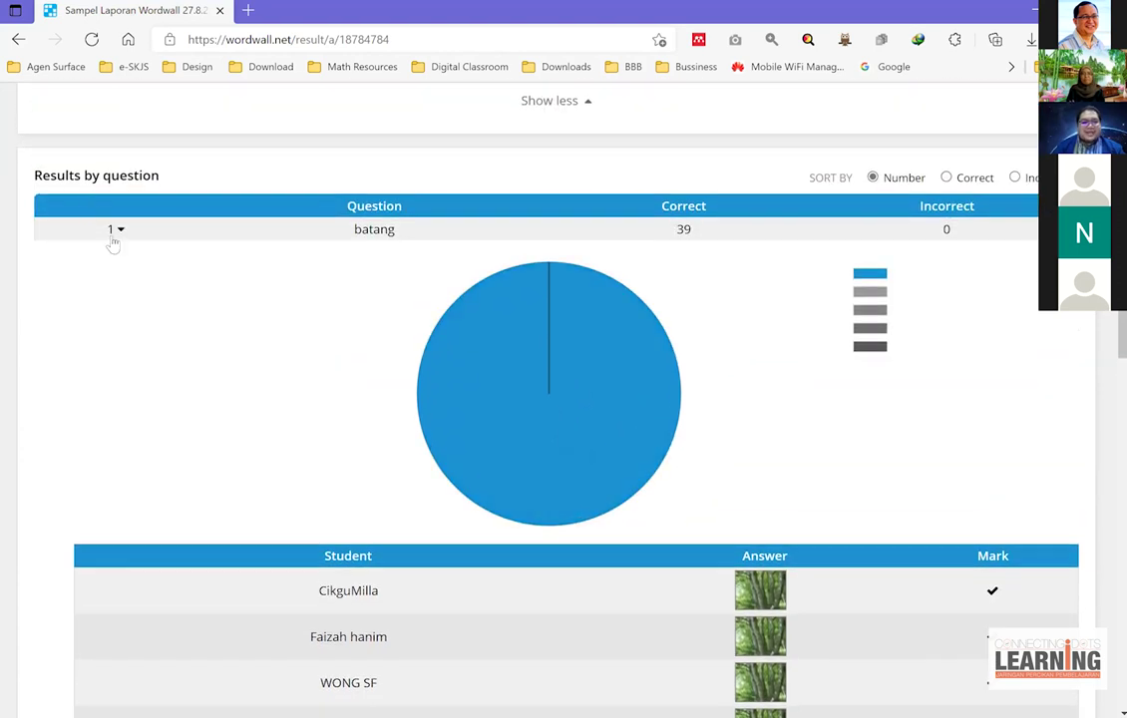
pyautogui.scroll(-2, 264, 269)
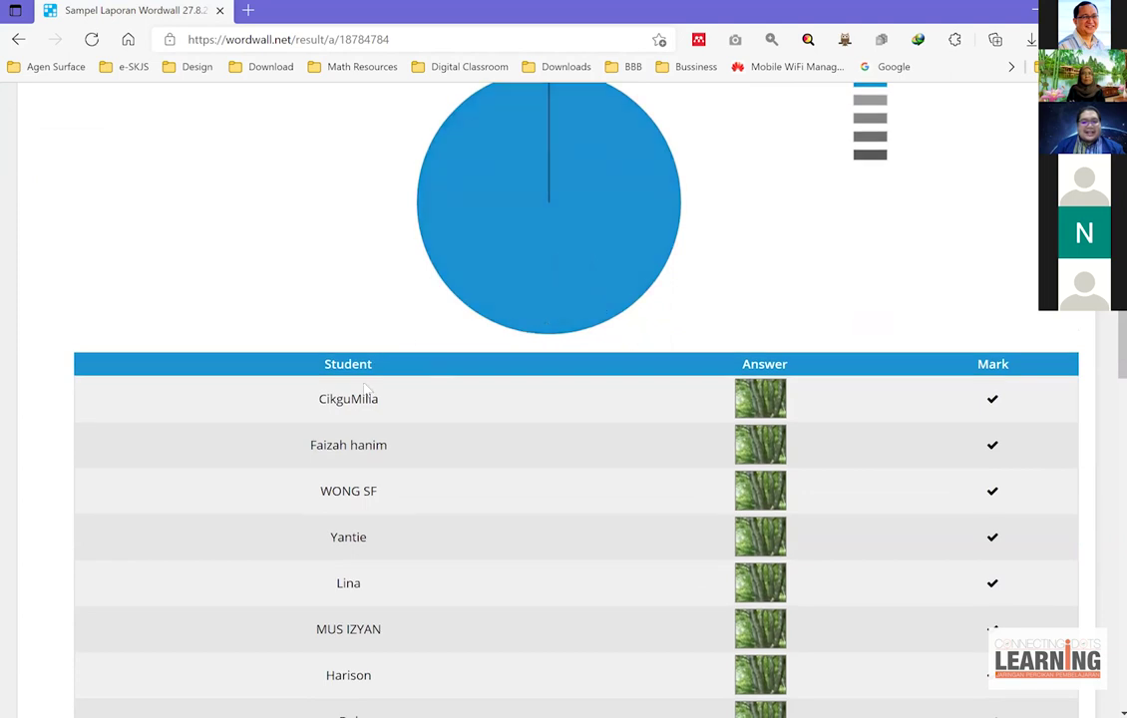
pyautogui.scroll(-1, 387, 342)
pyautogui.scroll(-1, 391, 344)
pyautogui.scroll(-3, 399, 339)
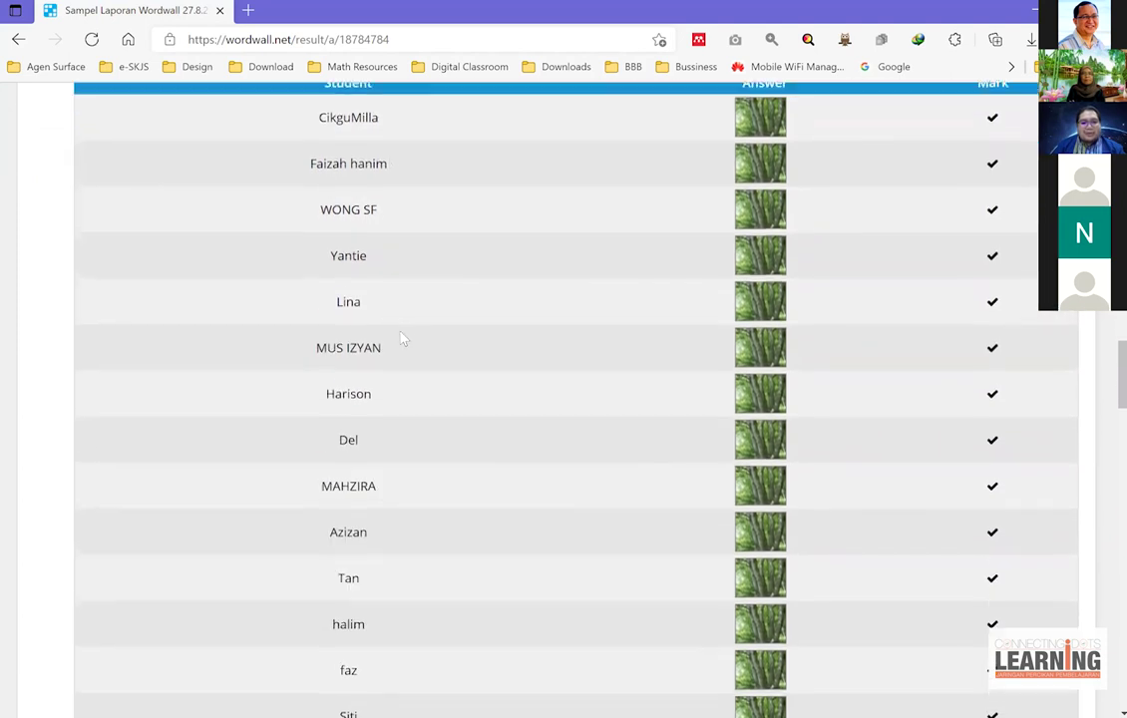
pyautogui.scroll(-1, 411, 330)
pyautogui.scroll(-1, 413, 330)
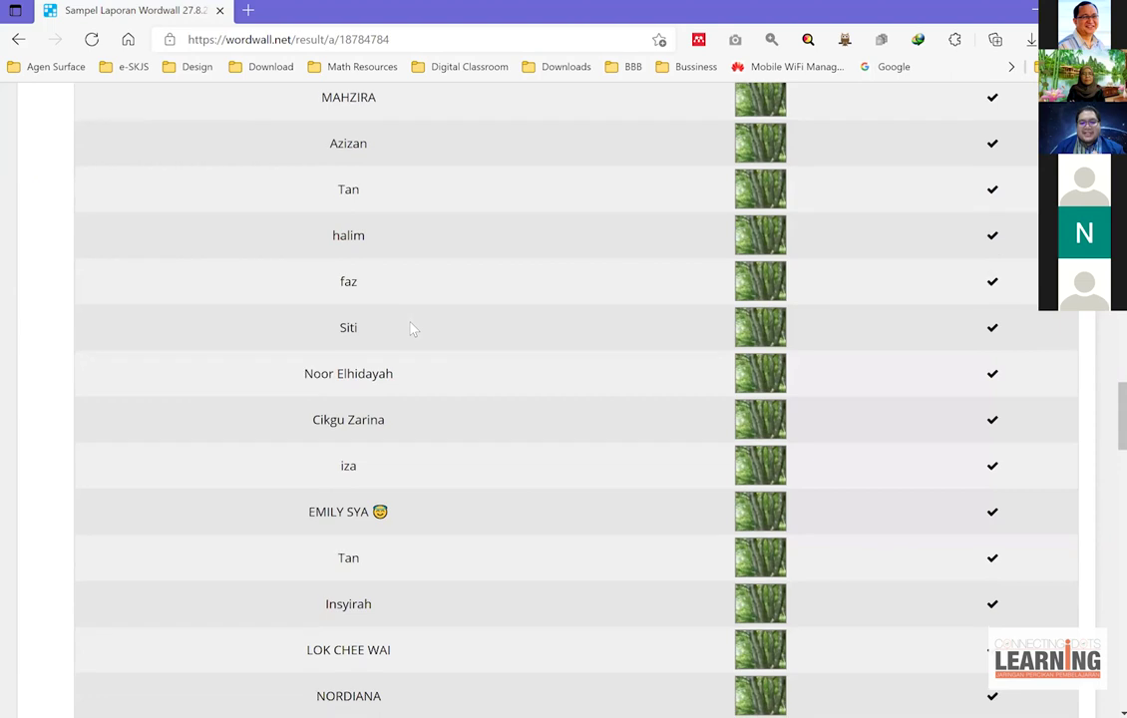
pyautogui.scroll(-3, 412, 330)
pyautogui.scroll(11, 413, 330)
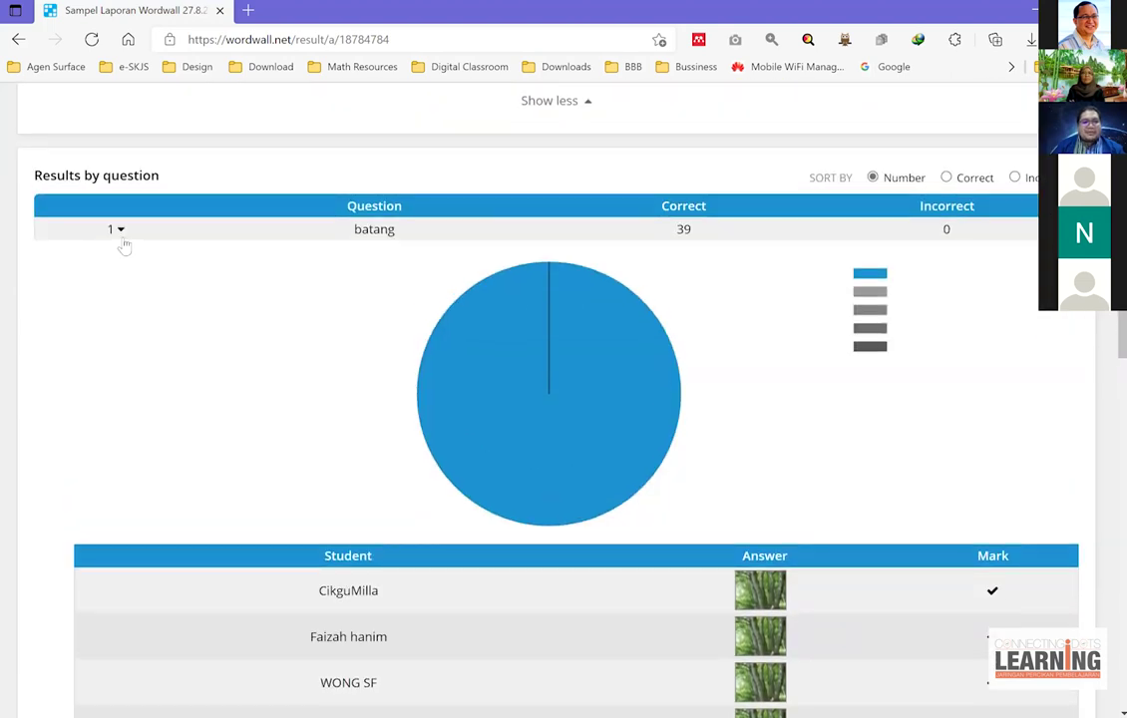
pyautogui.click(121, 234)
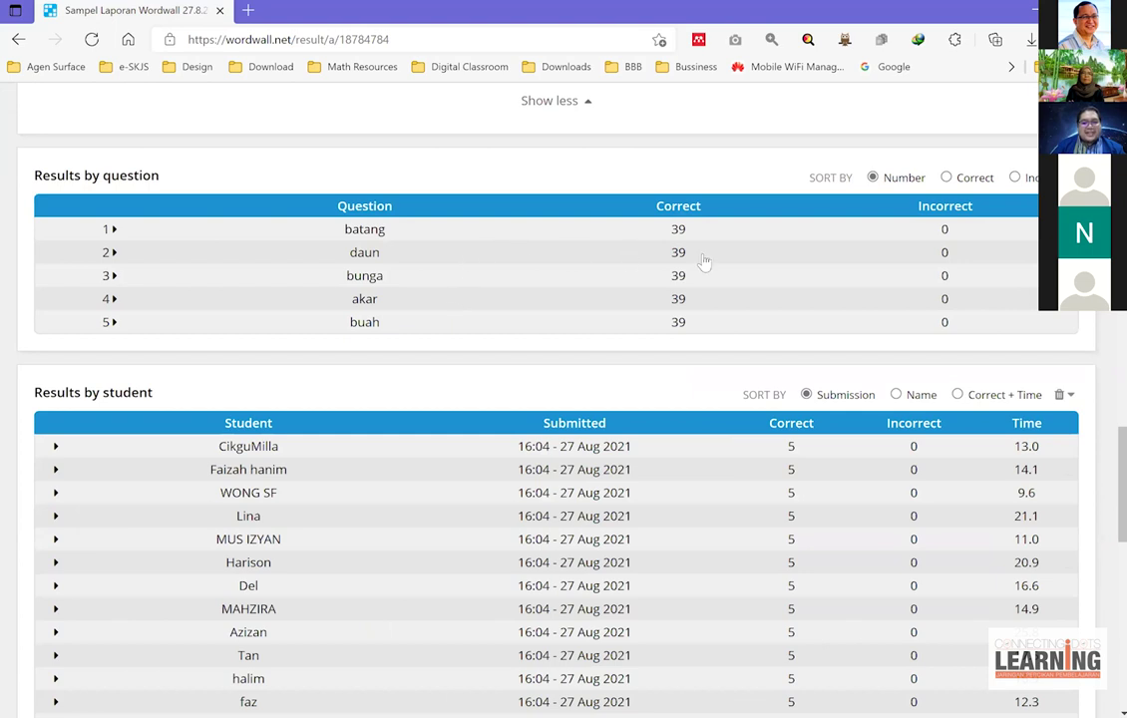
# - Sort the Results by student table by Name, Correct + Time and Submission to compare the orders, ending on Name
pyautogui.scroll(-1, 703, 261)
pyautogui.scroll(-1, 457, 288)
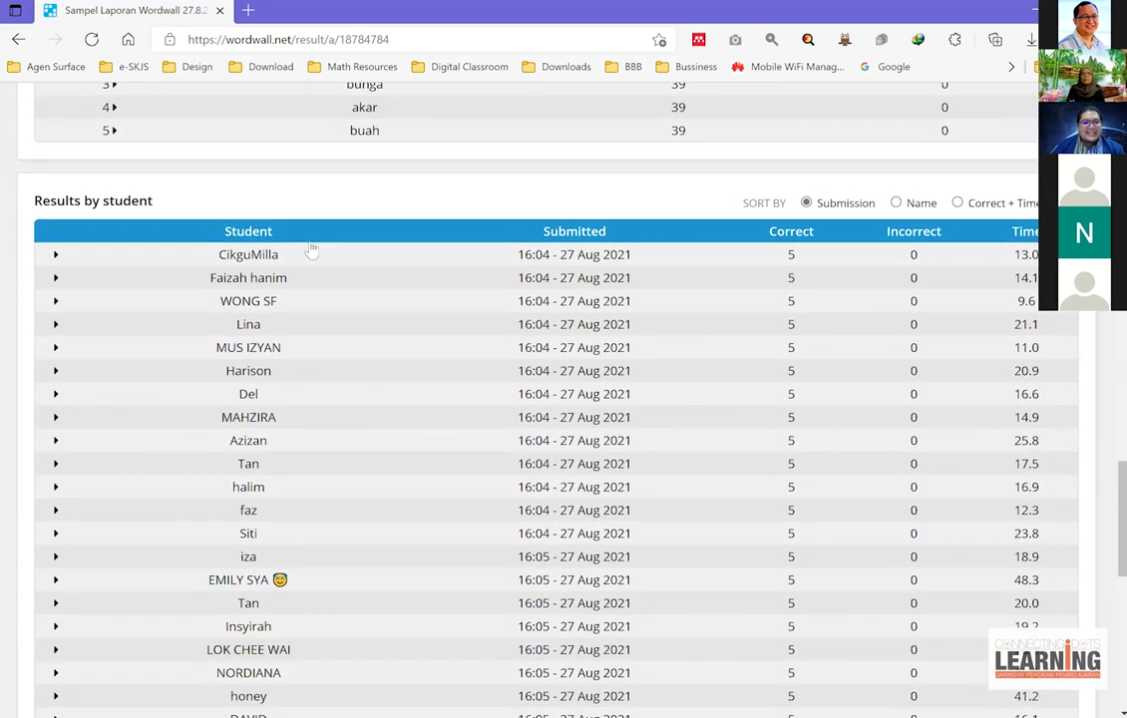
pyautogui.scroll(-1, 566, 298)
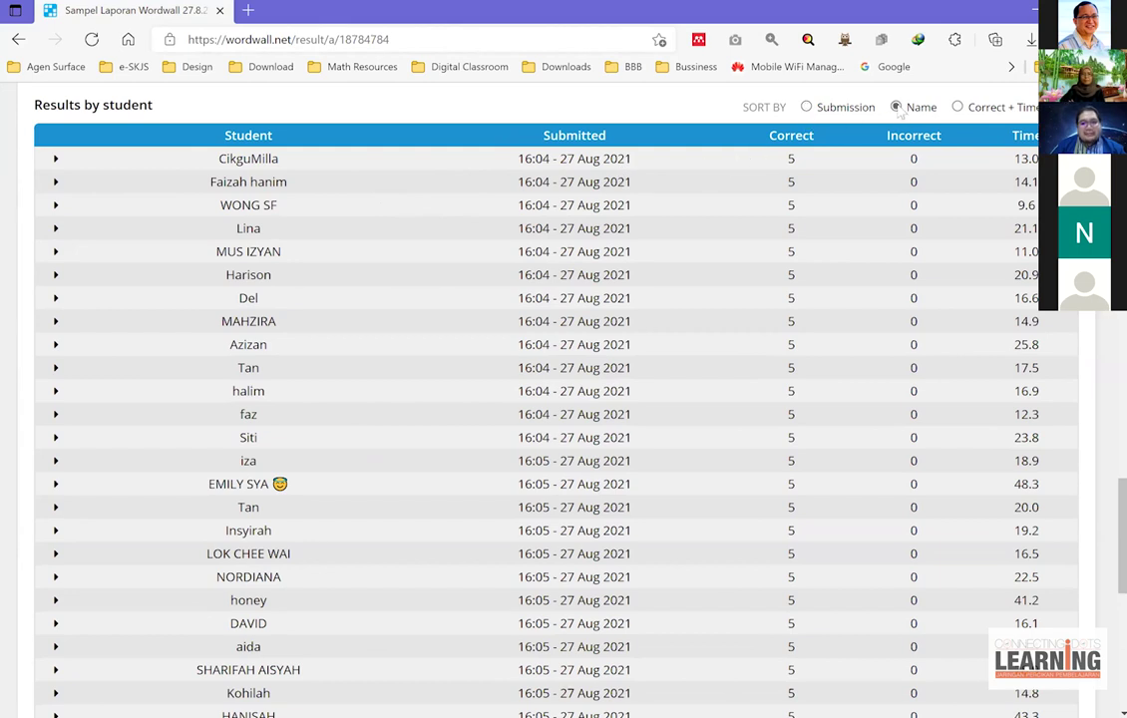
pyautogui.click(896, 107)
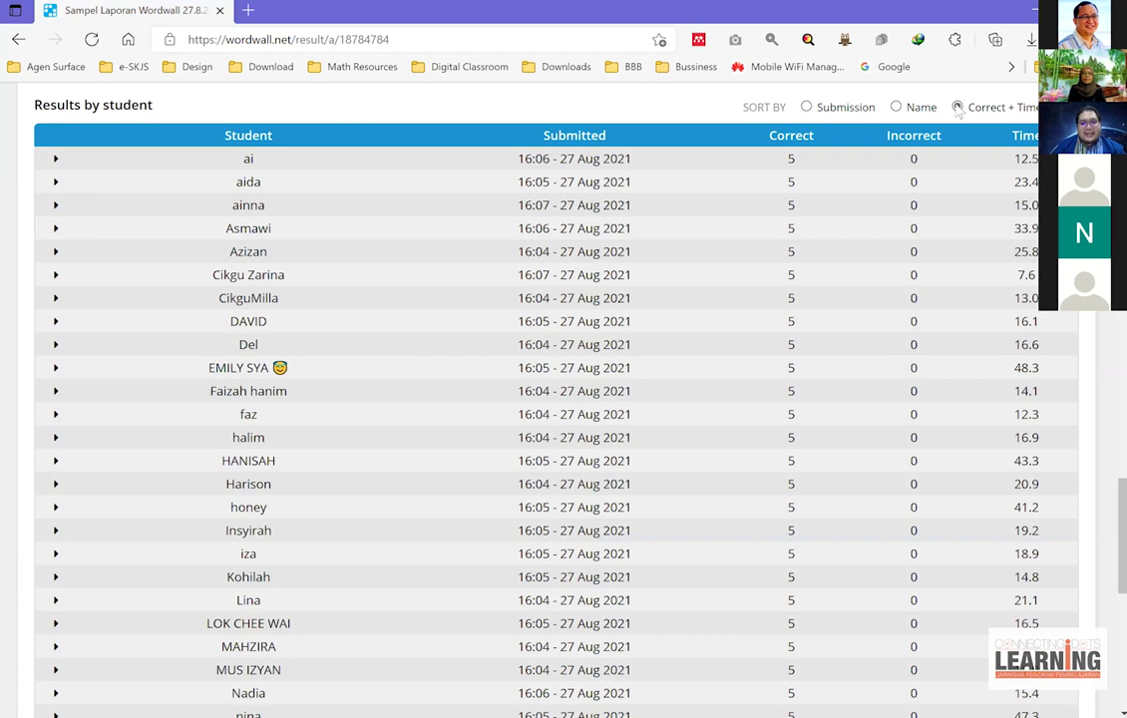
pyautogui.click(957, 107)
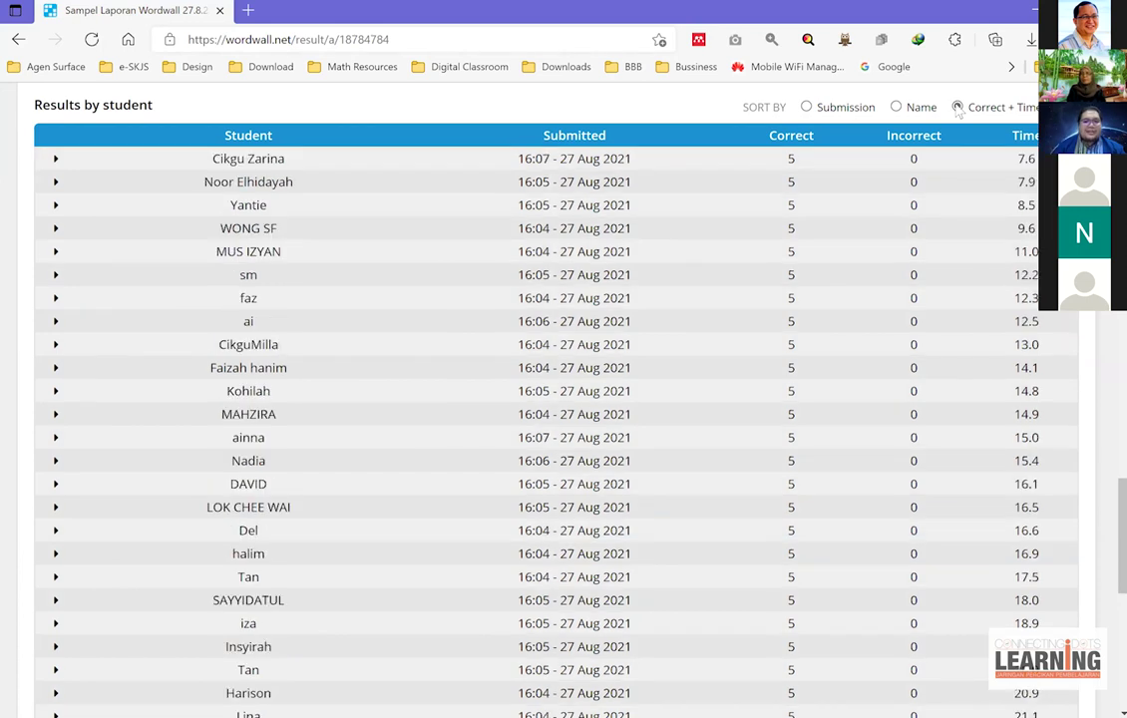
pyautogui.click(806, 108)
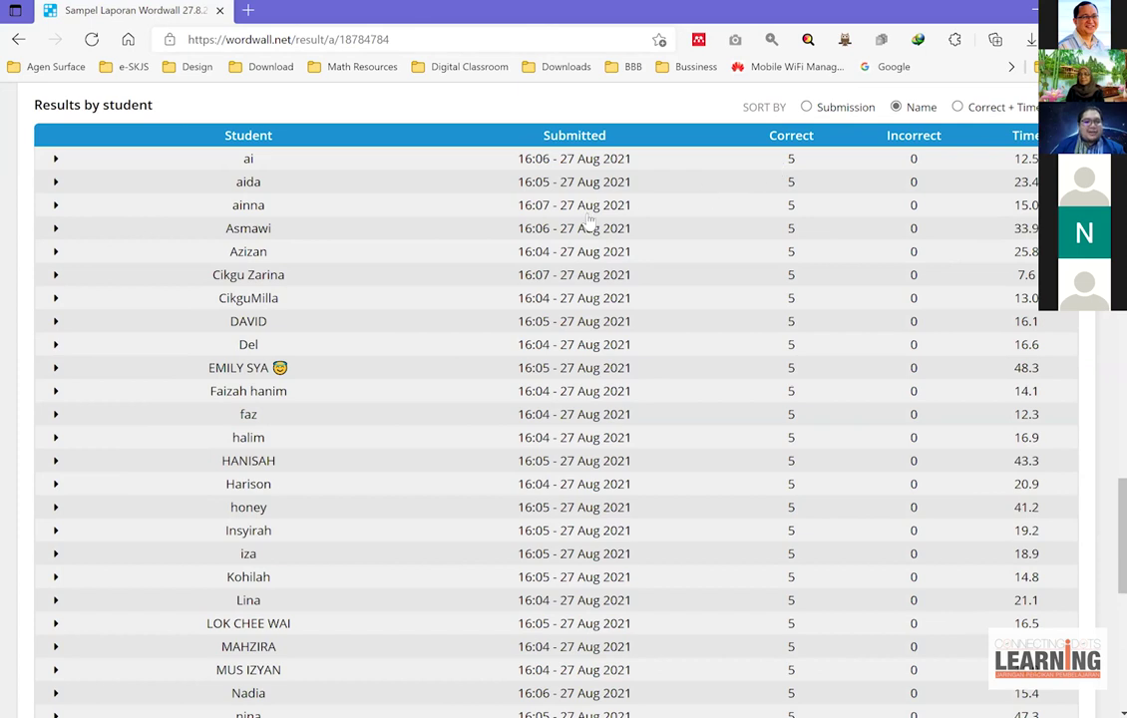
# - Review the full name-sorted Results by student list with each student's submission time, correct and incorrect answers and time taken
pyautogui.scroll(-1, 429, 257)
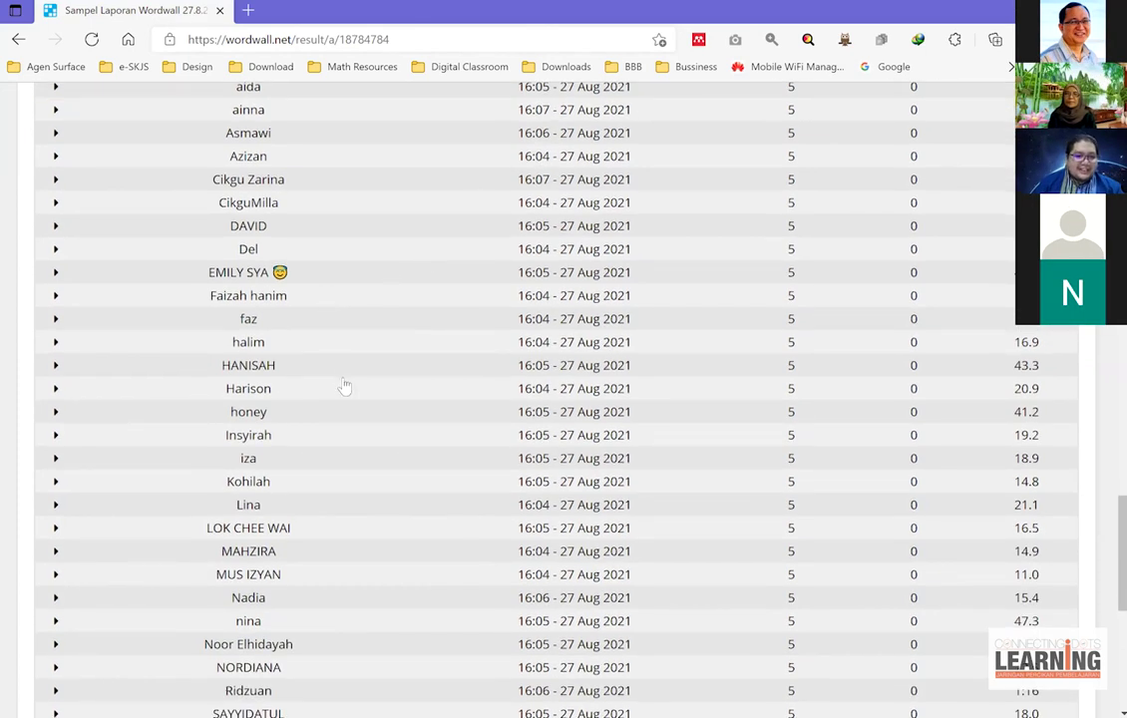
pyautogui.scroll(-1, 345, 387)
pyautogui.scroll(-1, 351, 423)
pyautogui.scroll(3, 354, 433)
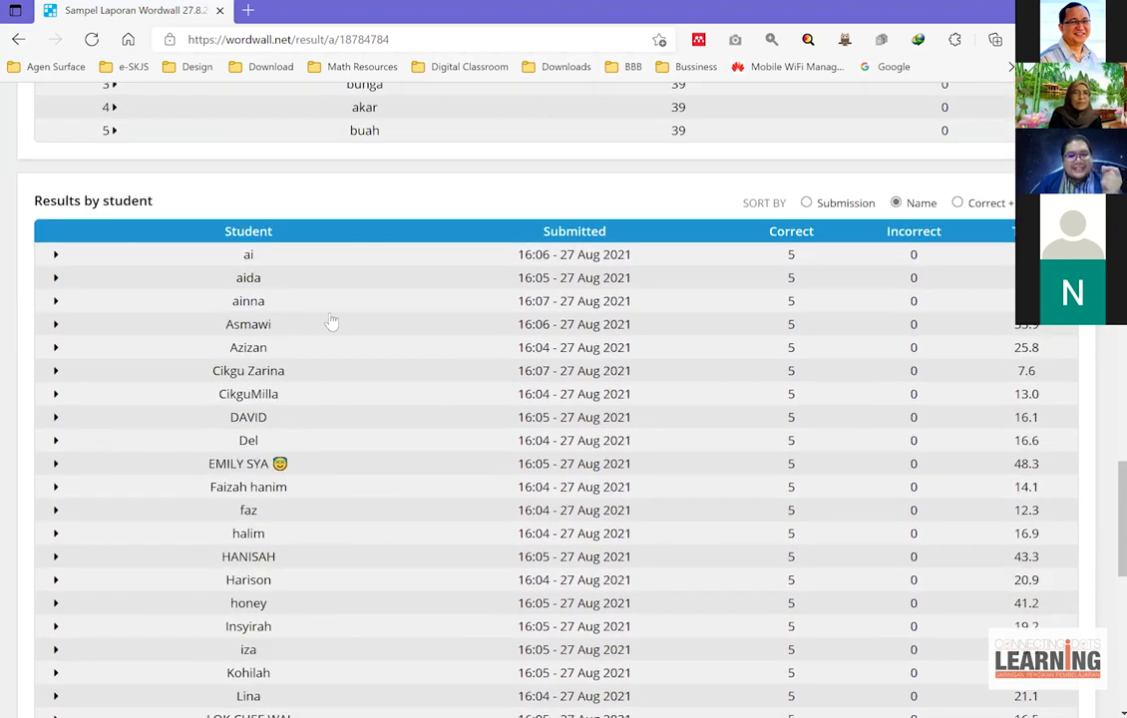
pyautogui.scroll(-1, 332, 321)
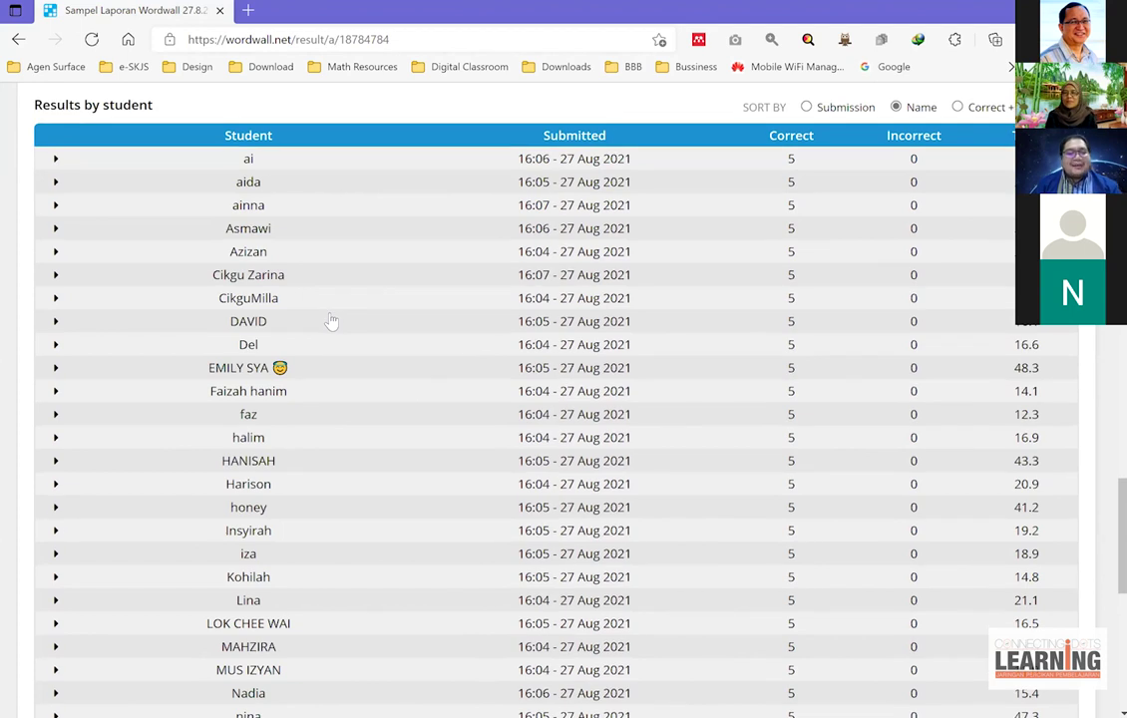
pyautogui.scroll(-2, 332, 321)
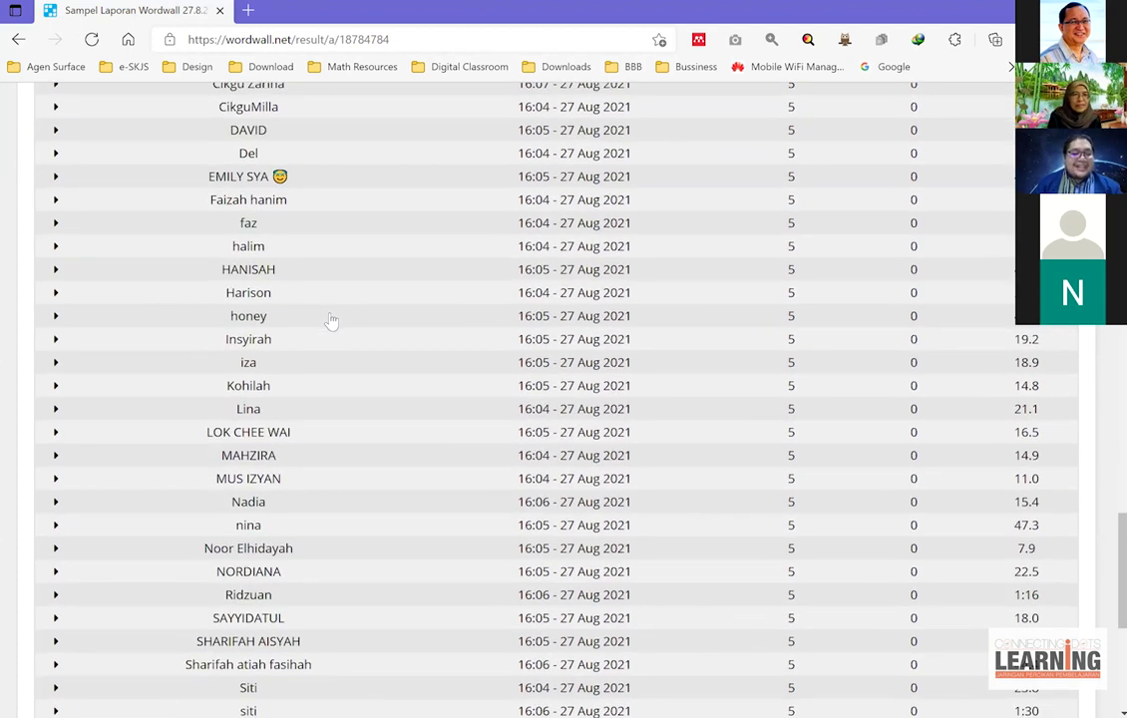
pyautogui.scroll(-2, 332, 321)
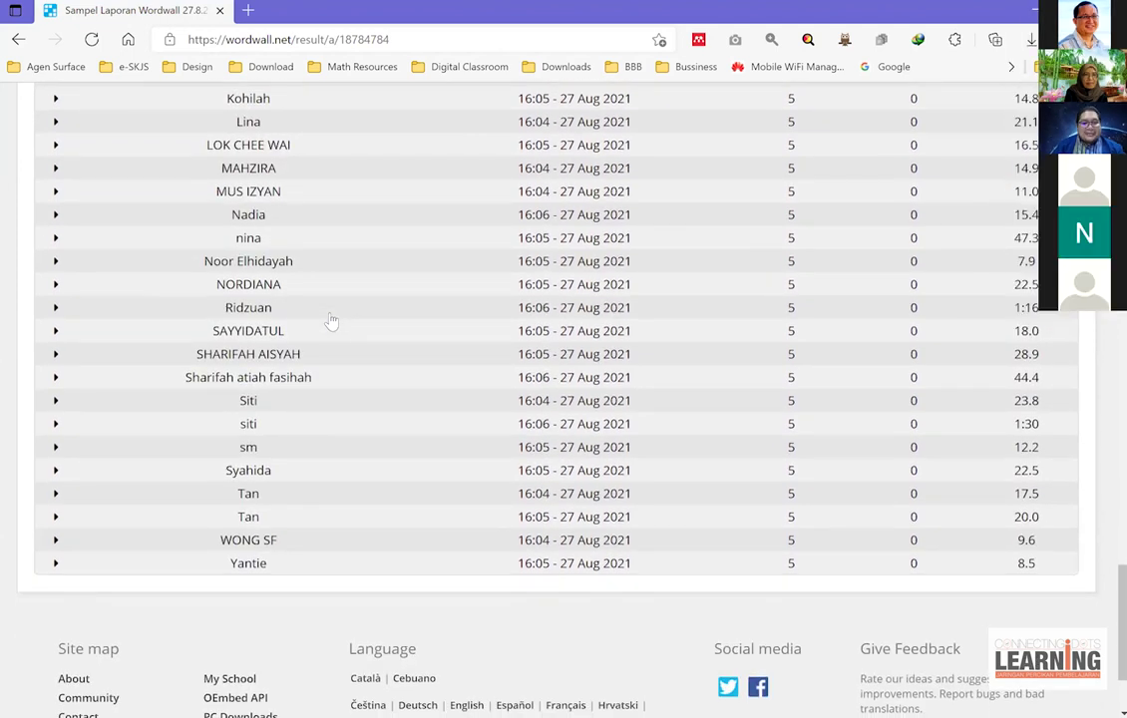
pyautogui.scroll(-1, 331, 324)
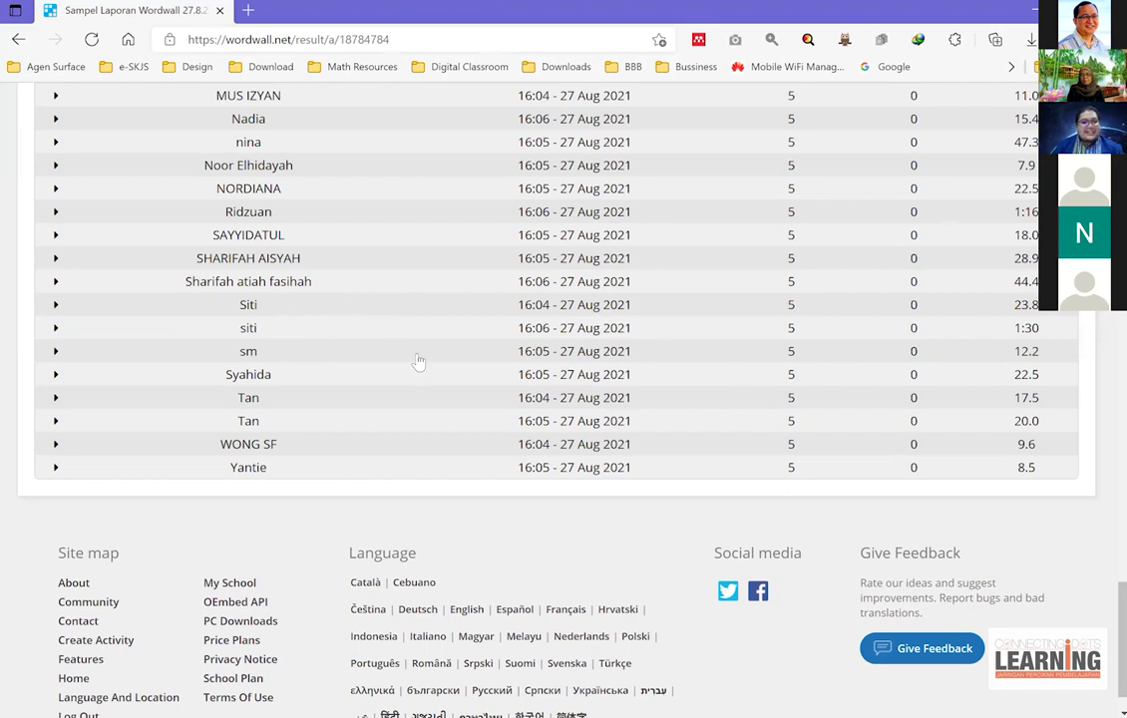
pyautogui.scroll(2, 369, 309)
pyautogui.scroll(-5, 400, 294)
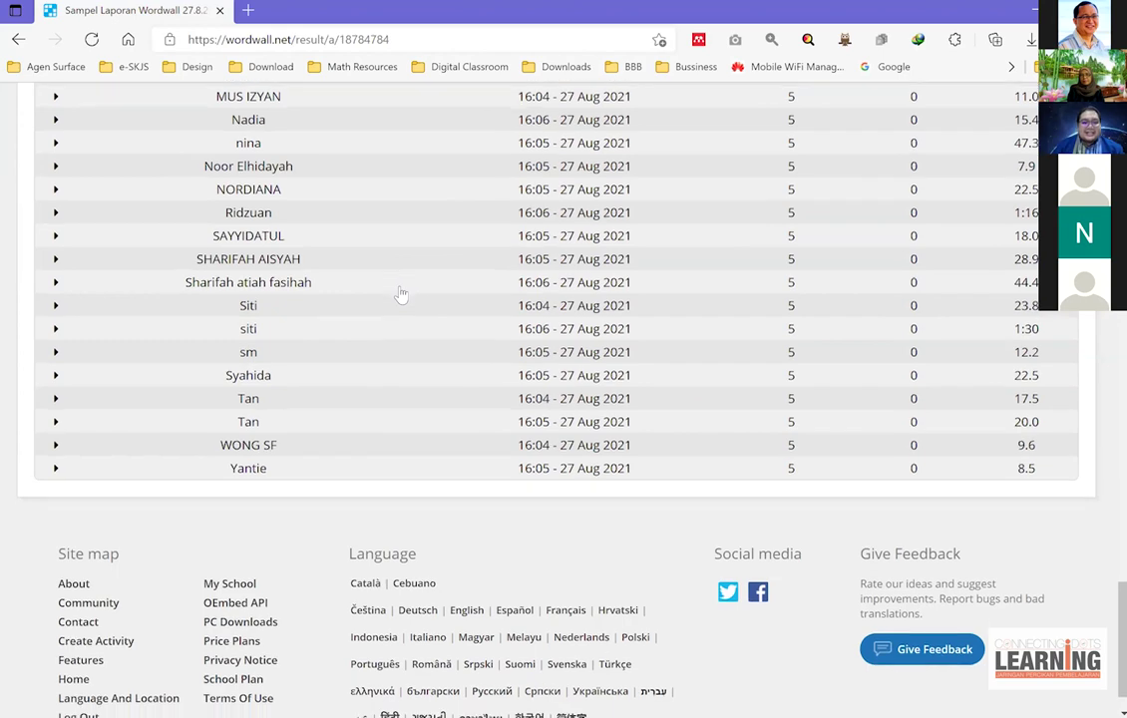
# - Leave the assignment report and open Wordwall's Community page of public activities
pyautogui.scroll(12, 489, 369)
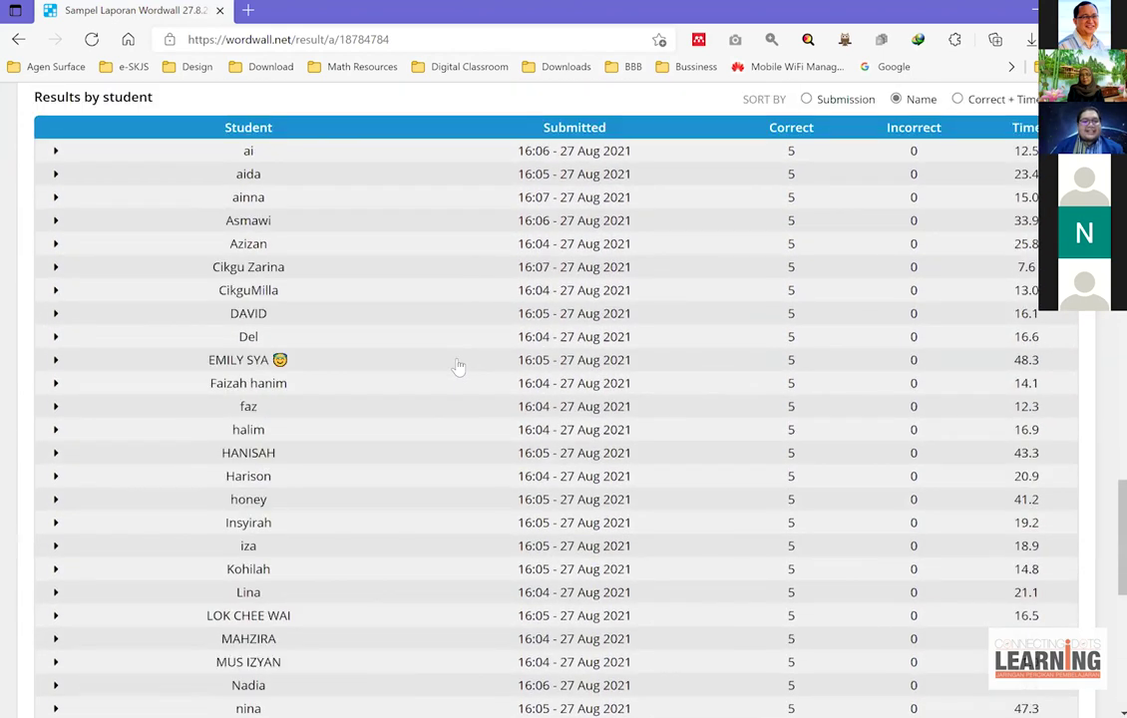
pyautogui.scroll(12, 454, 366)
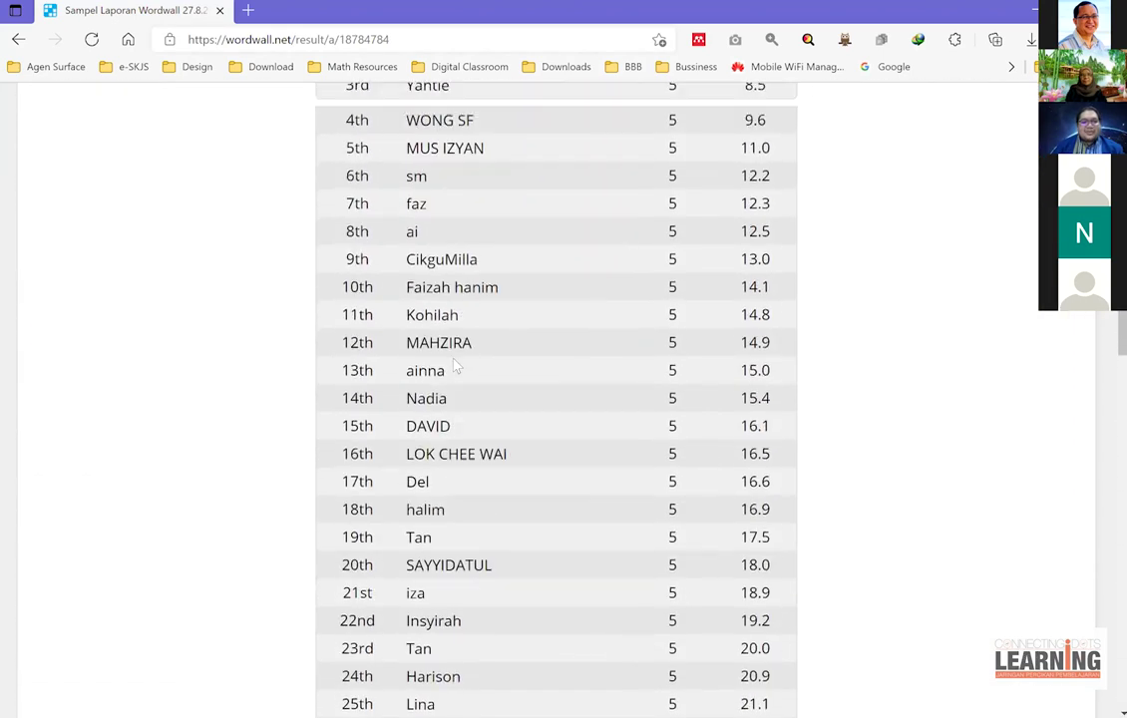
pyautogui.scroll(3, 453, 367)
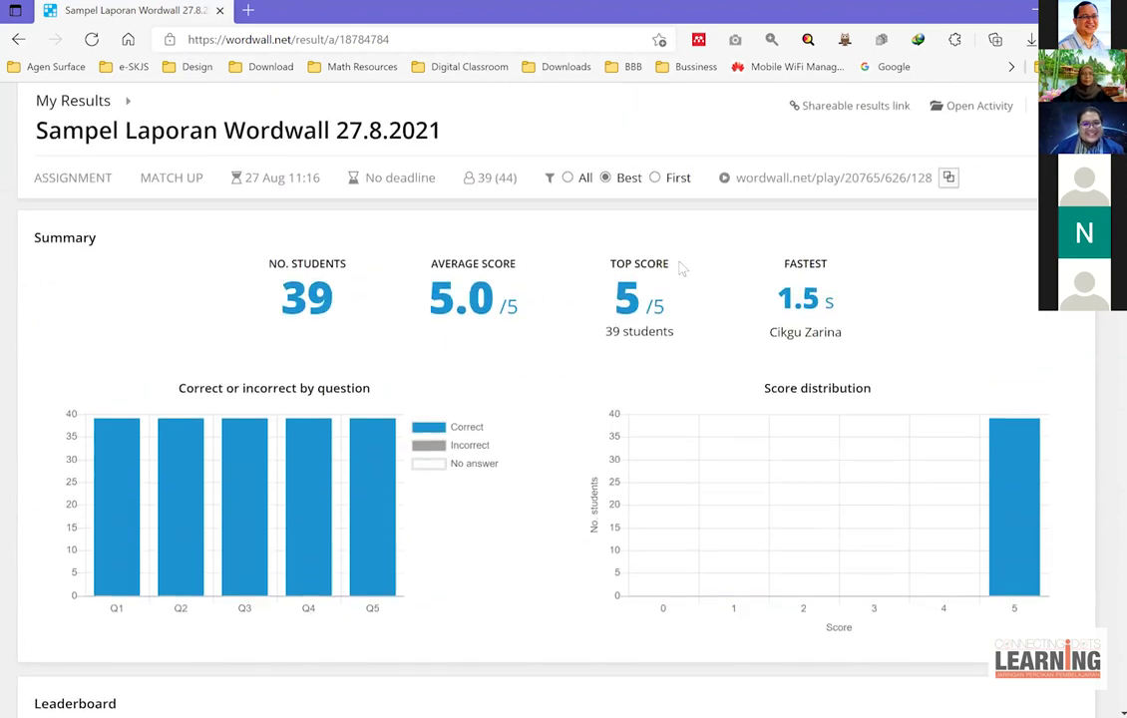
pyautogui.scroll(1, 755, 304)
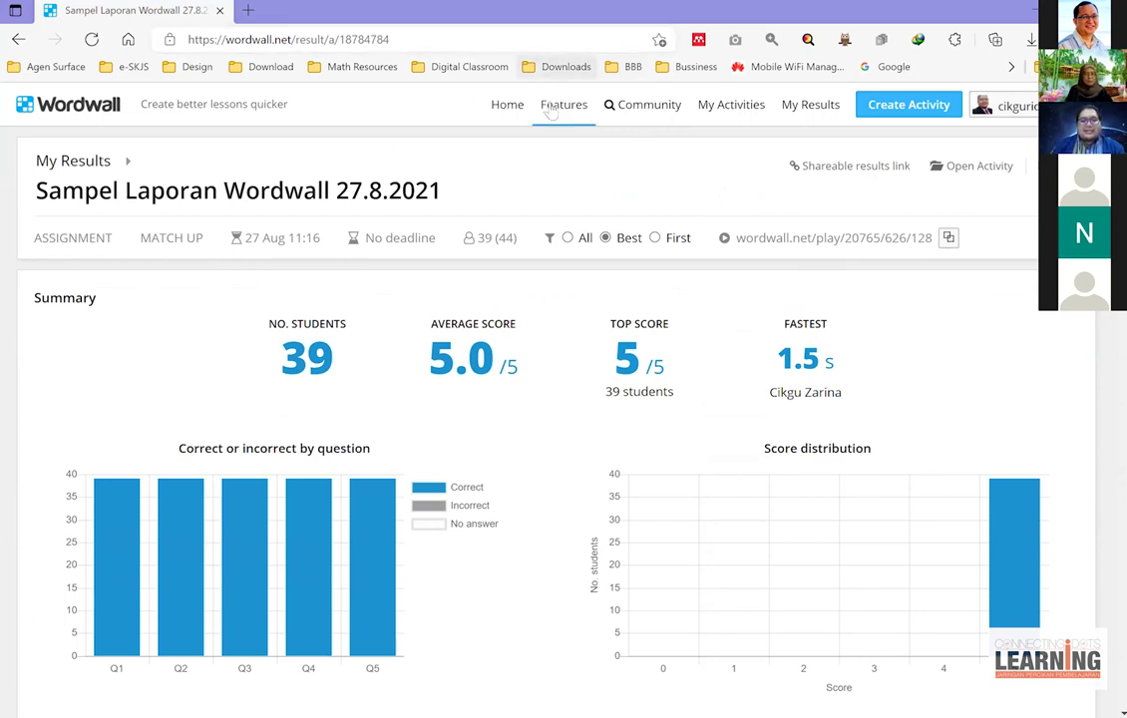
pyautogui.click(645, 110)
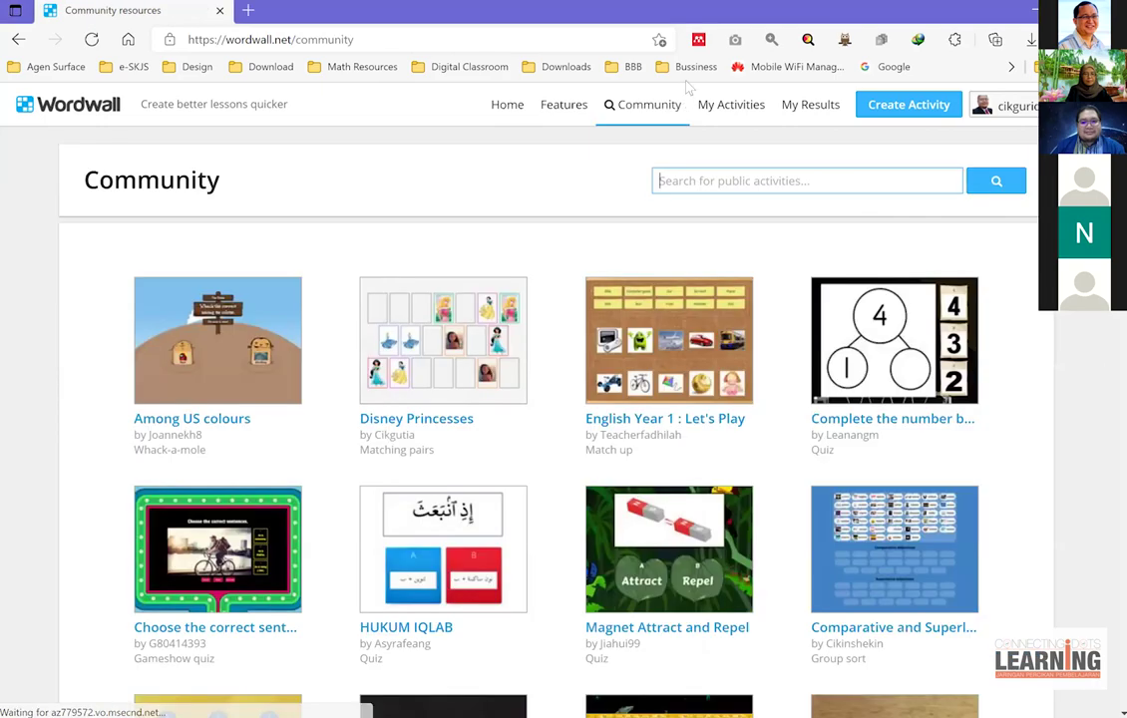
# - Browse the public activities on the Community page, examining their titles, thumbnails and template types
pyautogui.scroll(-1, 1022, 344)
pyautogui.scroll(-9, 1022, 344)
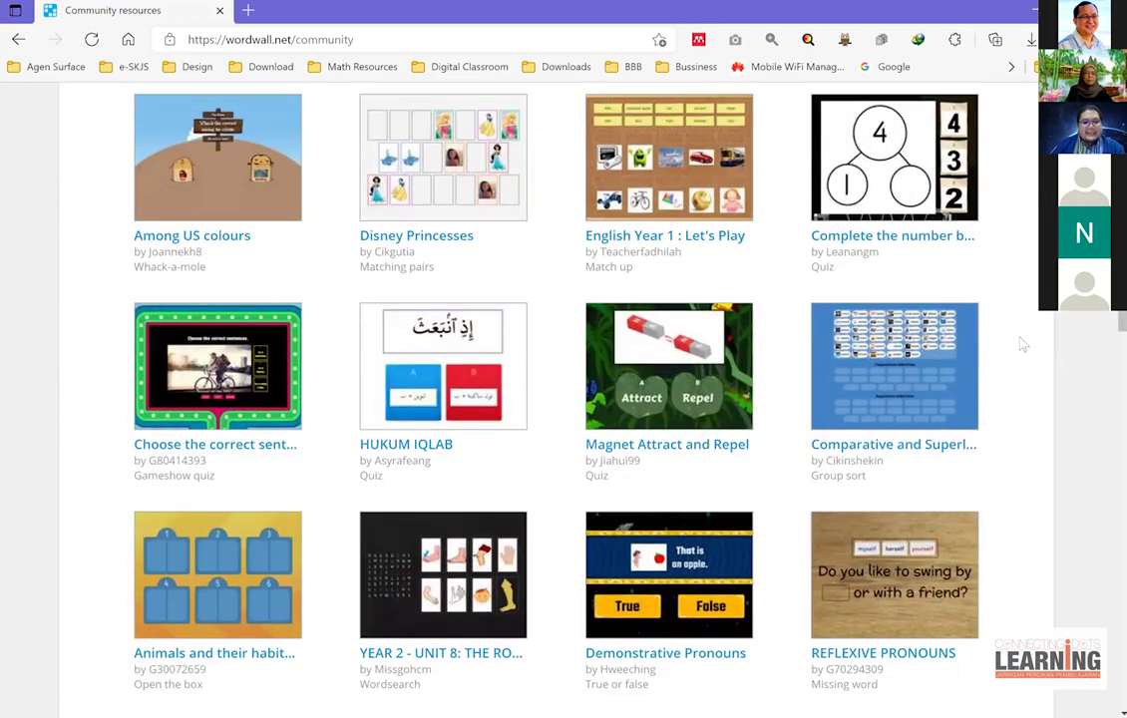
pyautogui.scroll(-6, 1022, 344)
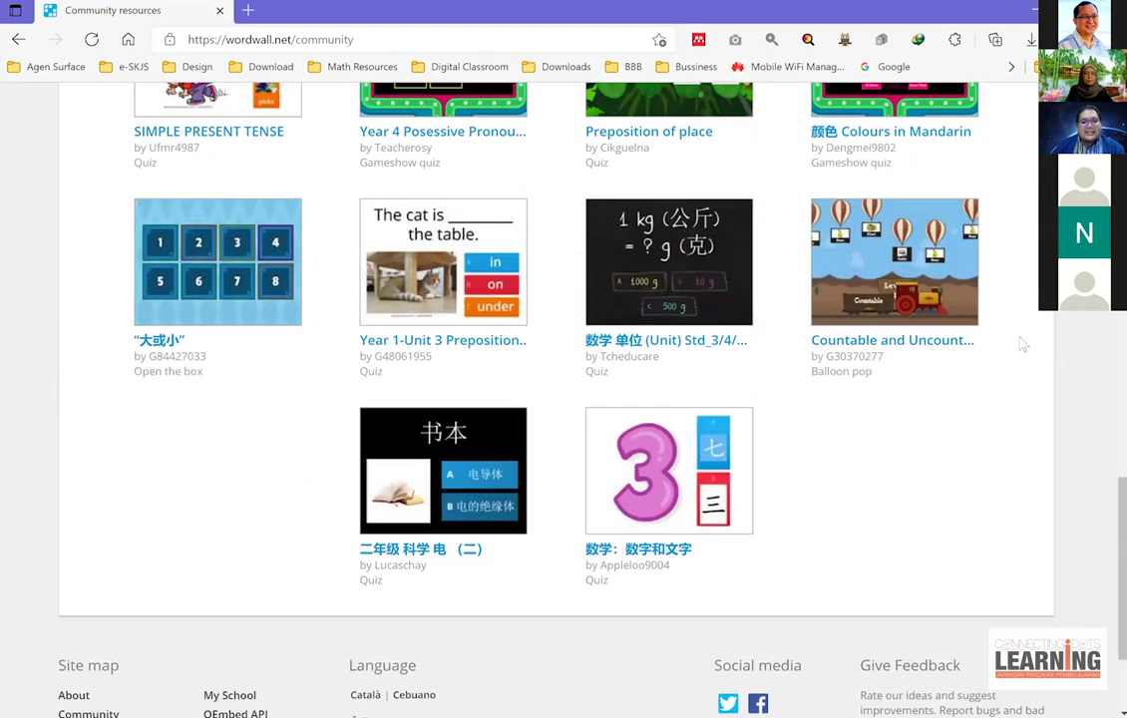
pyautogui.scroll(3, 1022, 344)
pyautogui.scroll(5, 1022, 344)
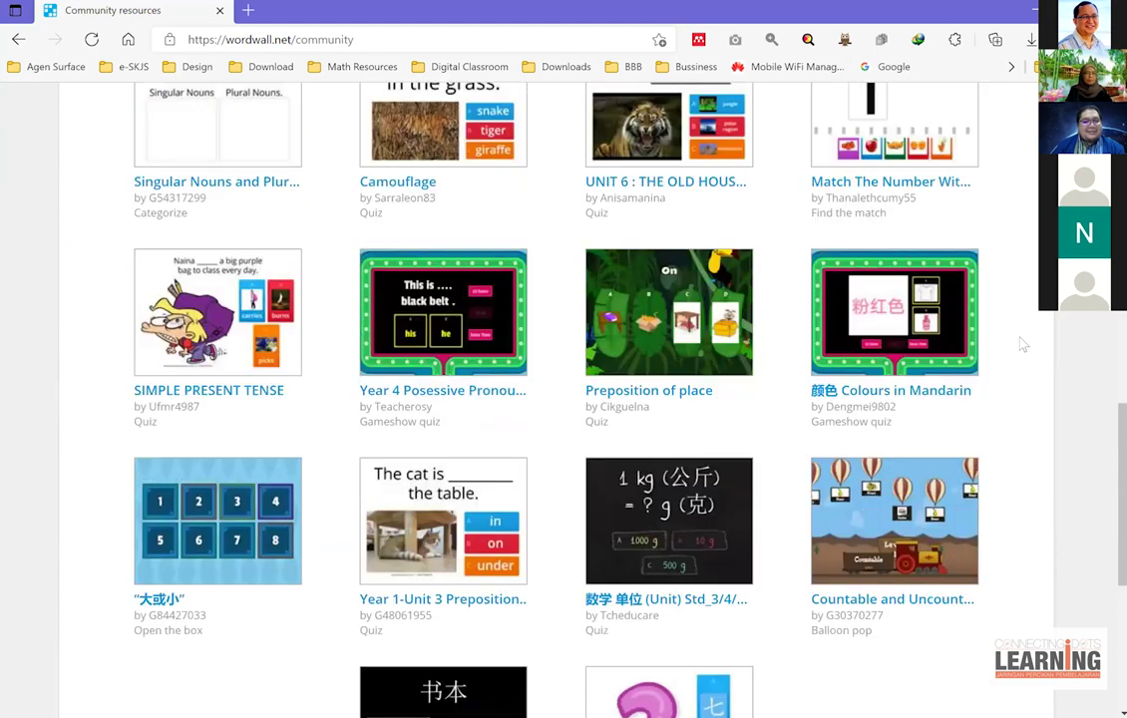
pyautogui.scroll(6, 1022, 344)
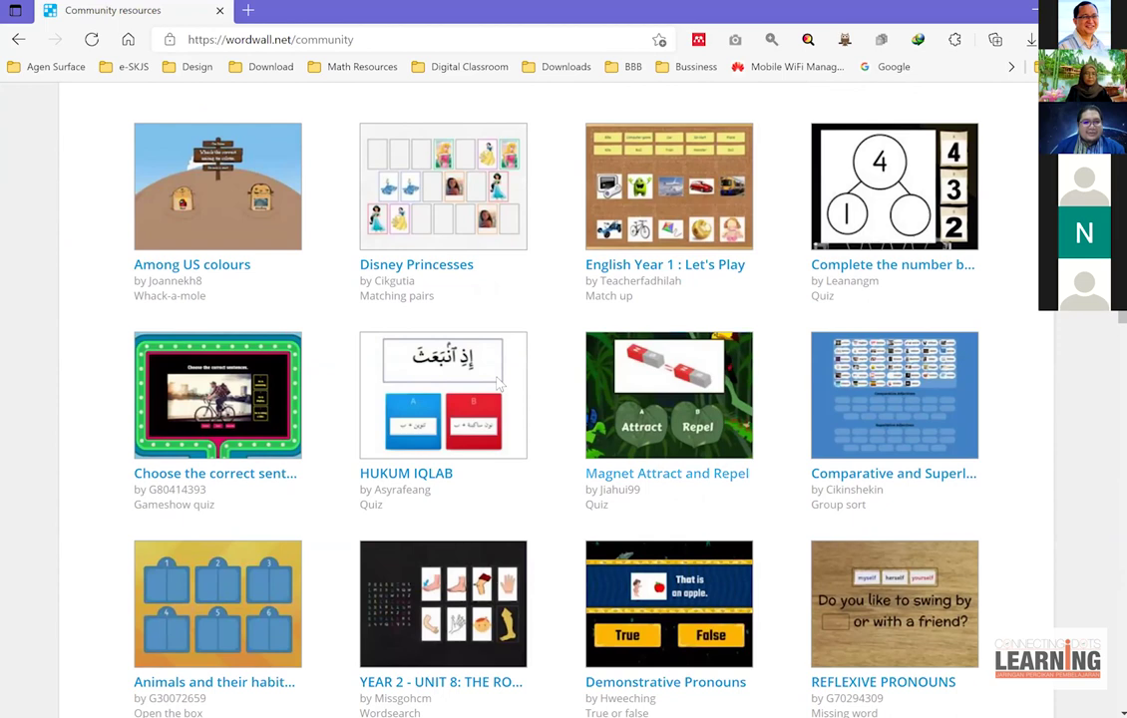
pyautogui.scroll(-3, 1107, 407)
pyautogui.scroll(-5, 1107, 407)
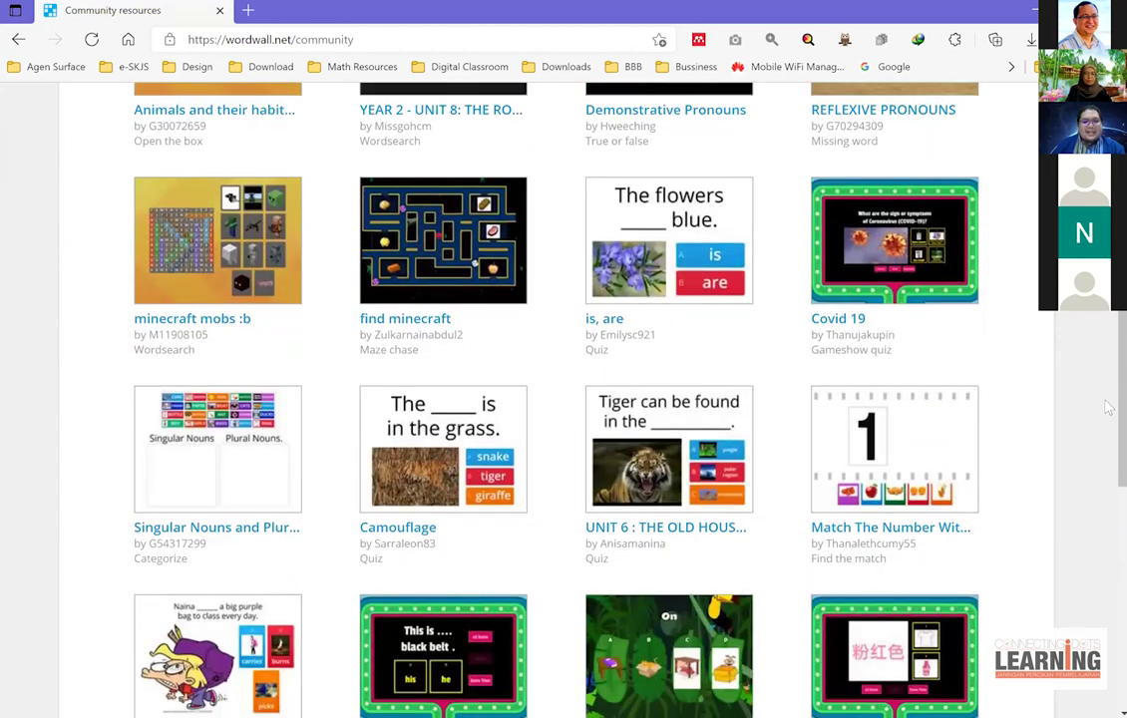
pyautogui.scroll(-2, 743, 412)
pyautogui.scroll(-3, 743, 412)
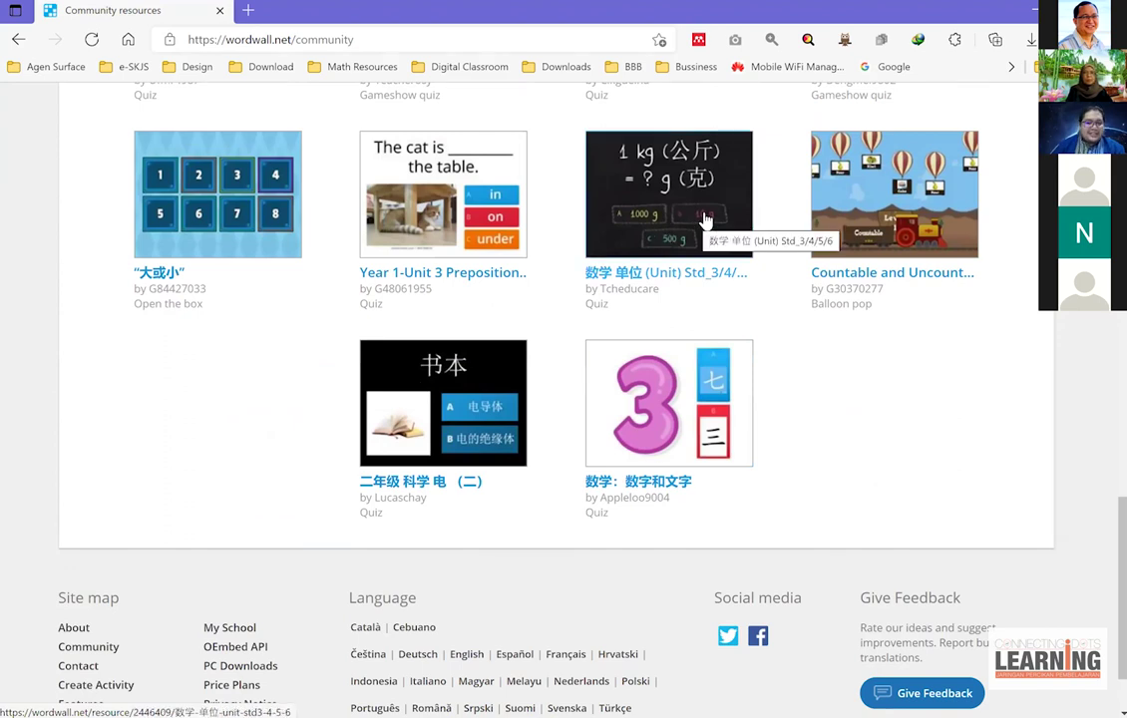
pyautogui.scroll(8, 916, 452)
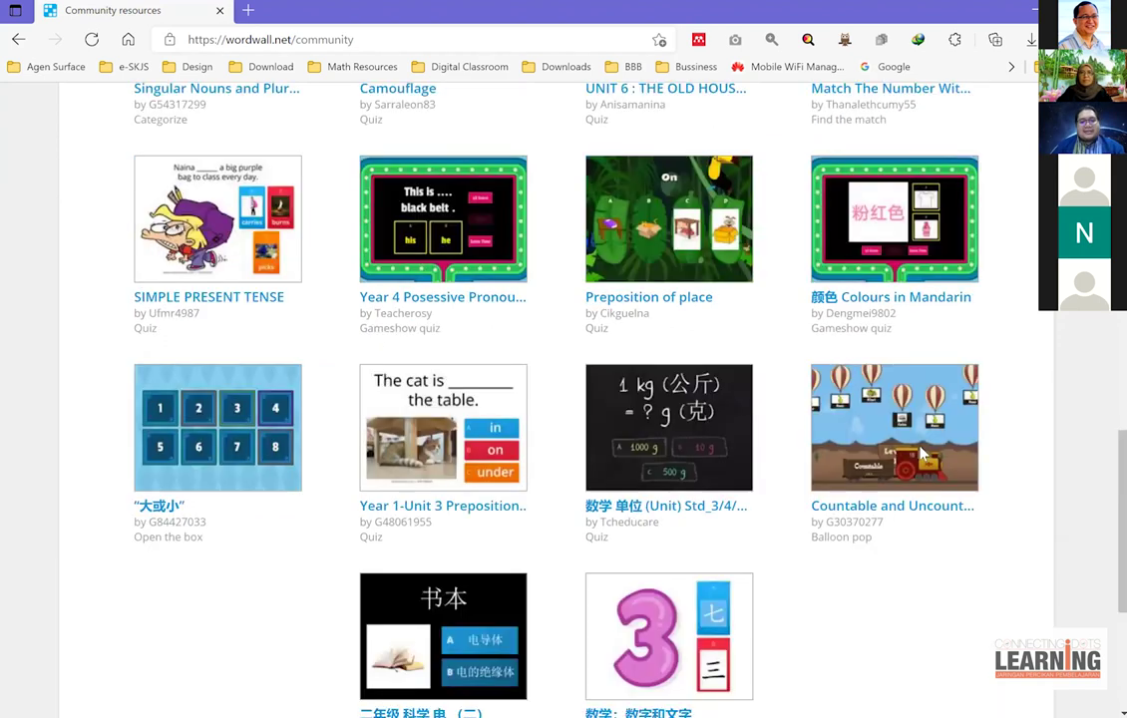
pyautogui.scroll(4, 922, 453)
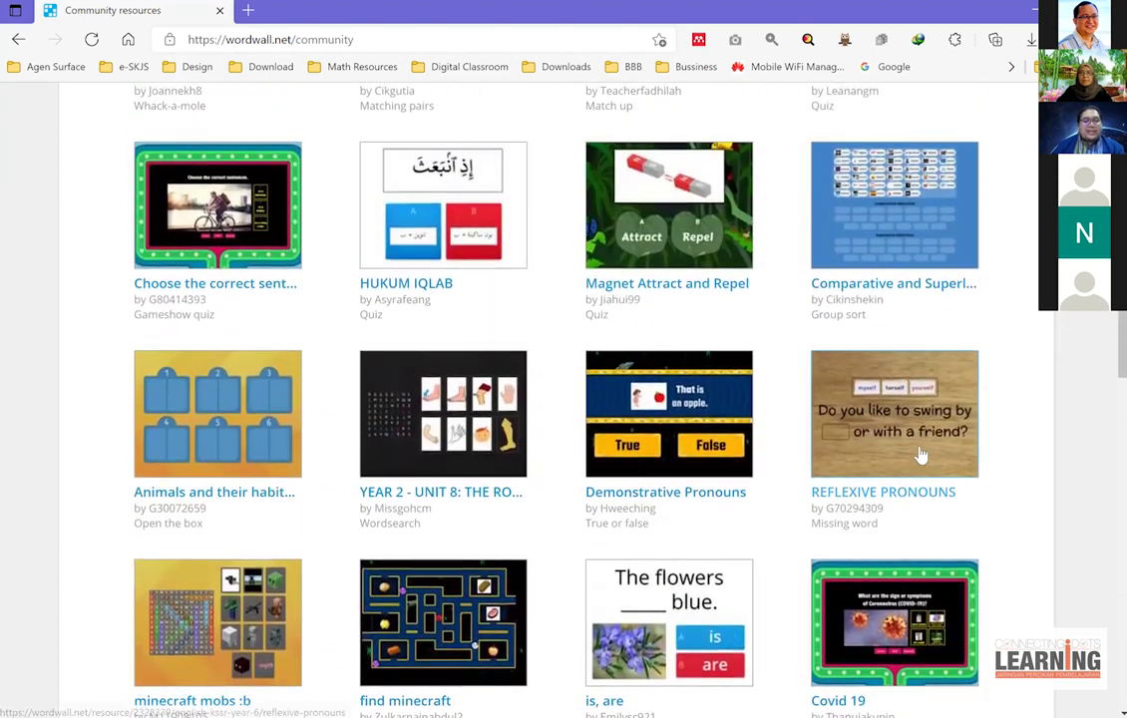
pyautogui.scroll(2, 921, 454)
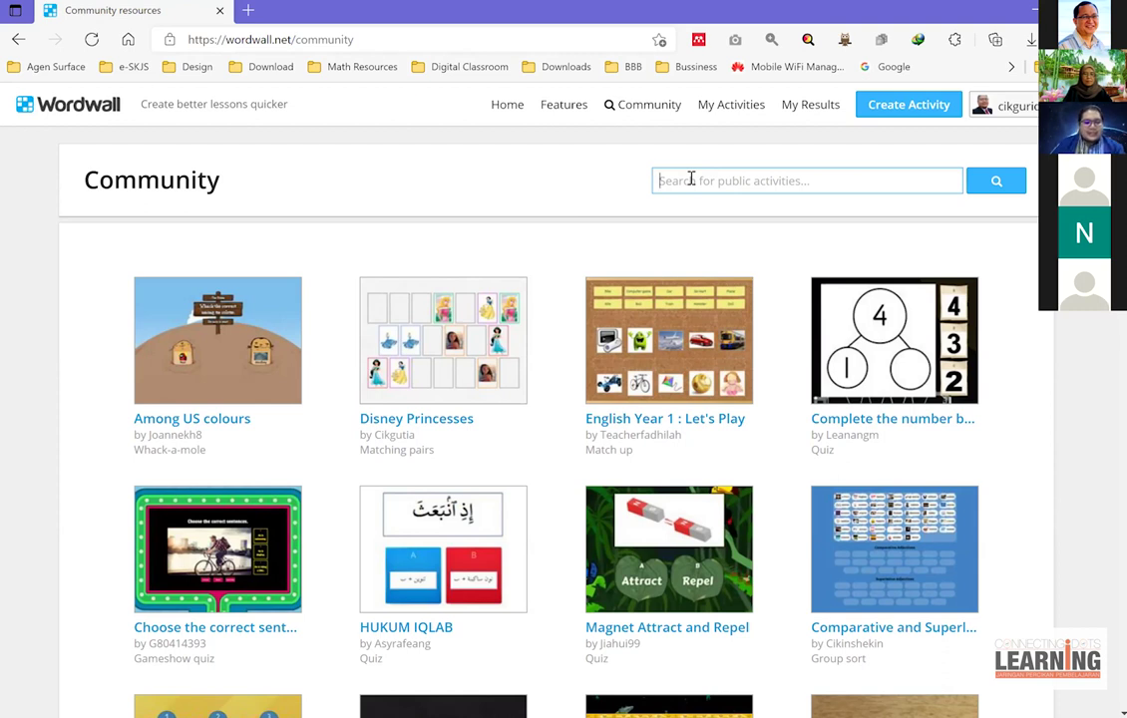
# - Search the Community for "bahagian tumbuhan" and look through the matching public activities
pyautogui.write('bahasian tumbuhan')
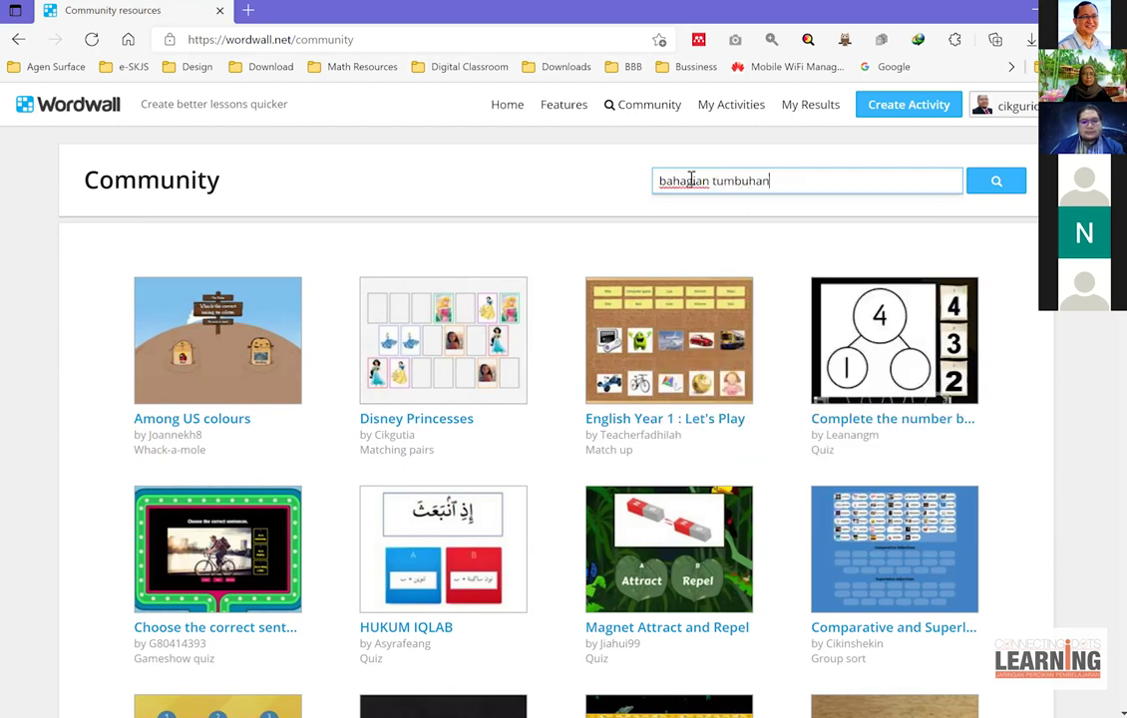
pyautogui.press('Return')
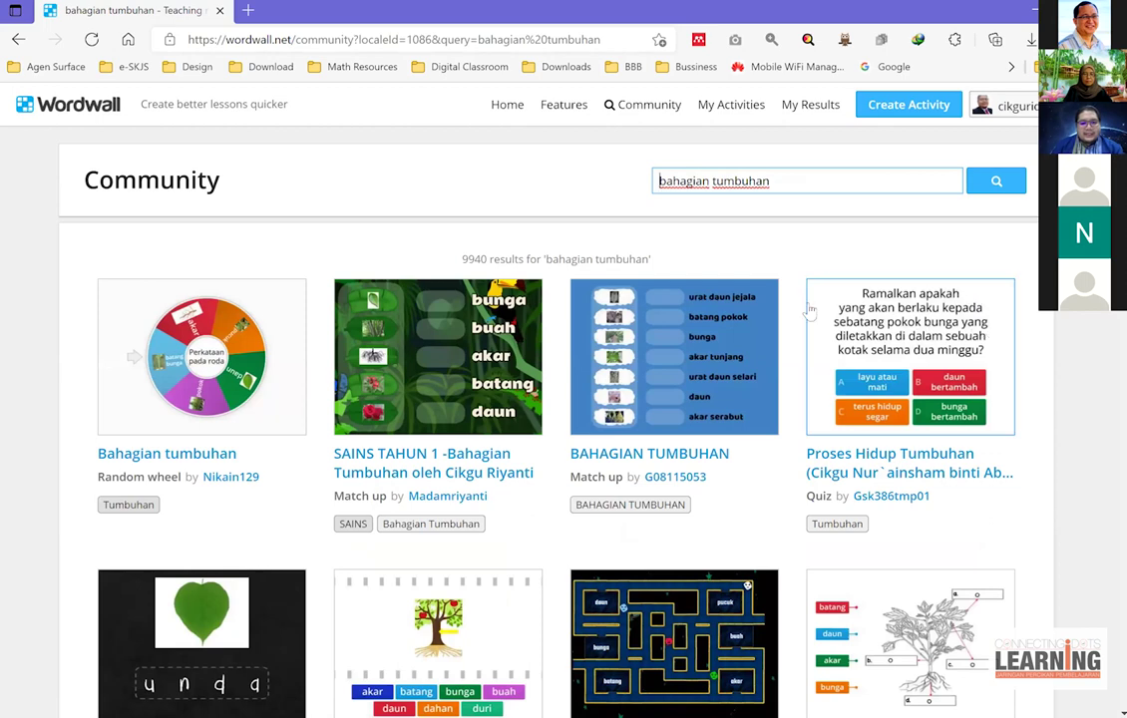
pyautogui.scroll(-1, 638, 289)
pyautogui.scroll(-2, 499, 299)
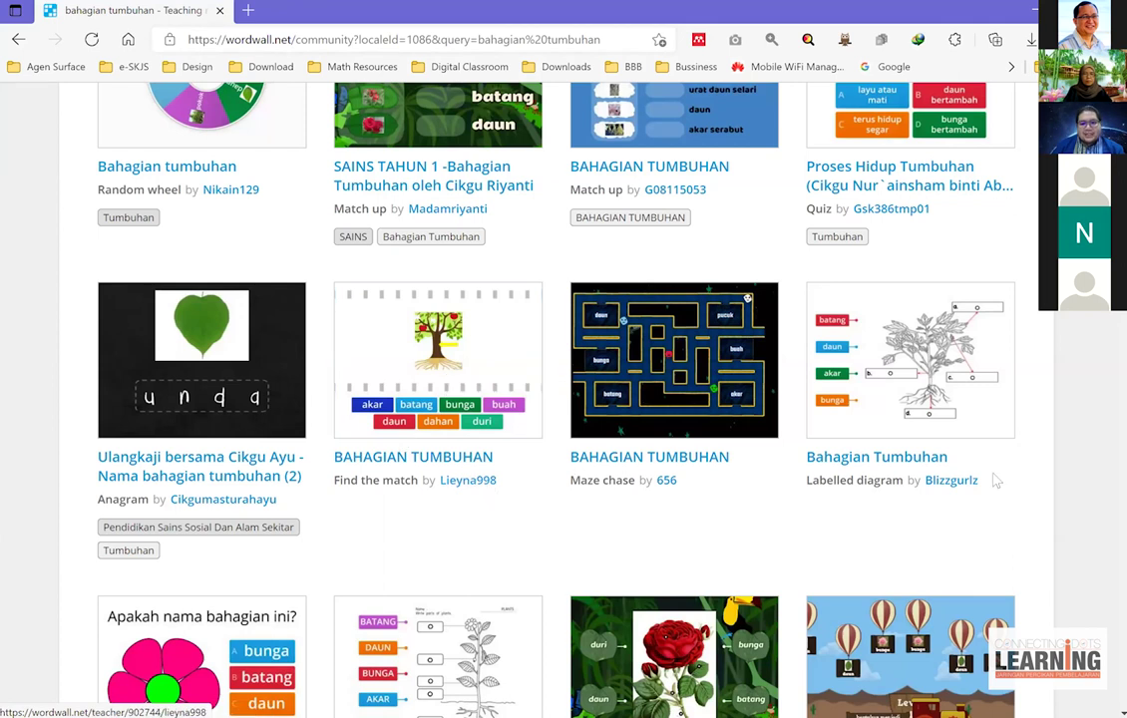
pyautogui.scroll(-1, 965, 430)
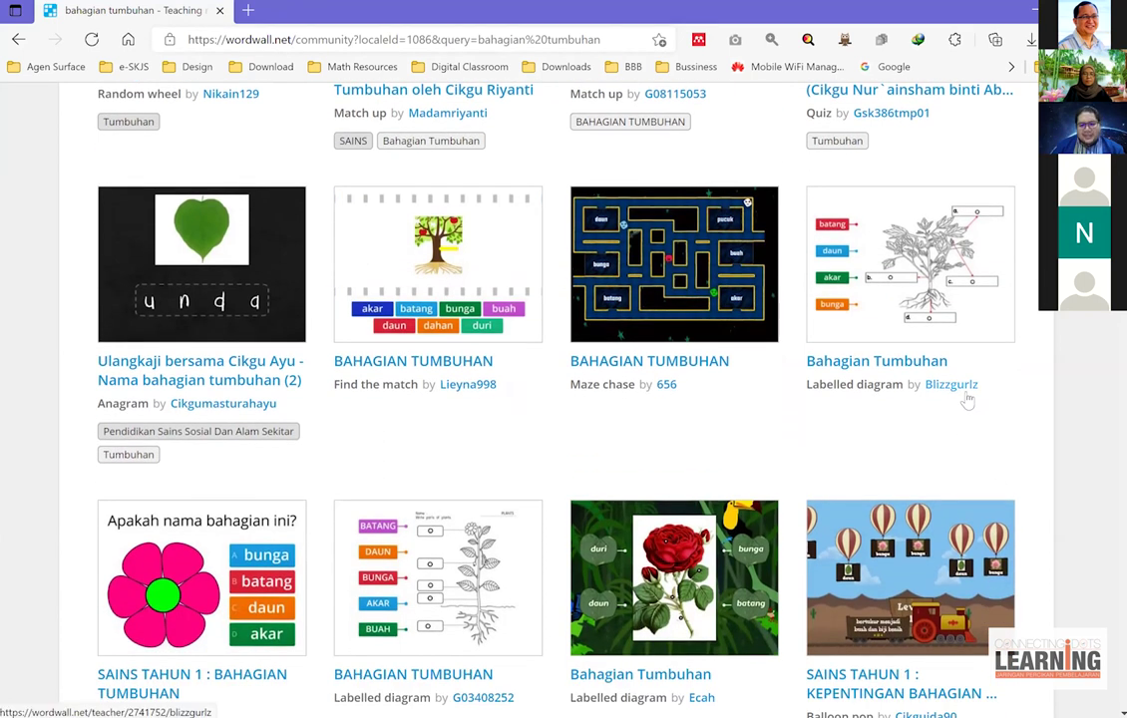
pyautogui.scroll(1, 995, 417)
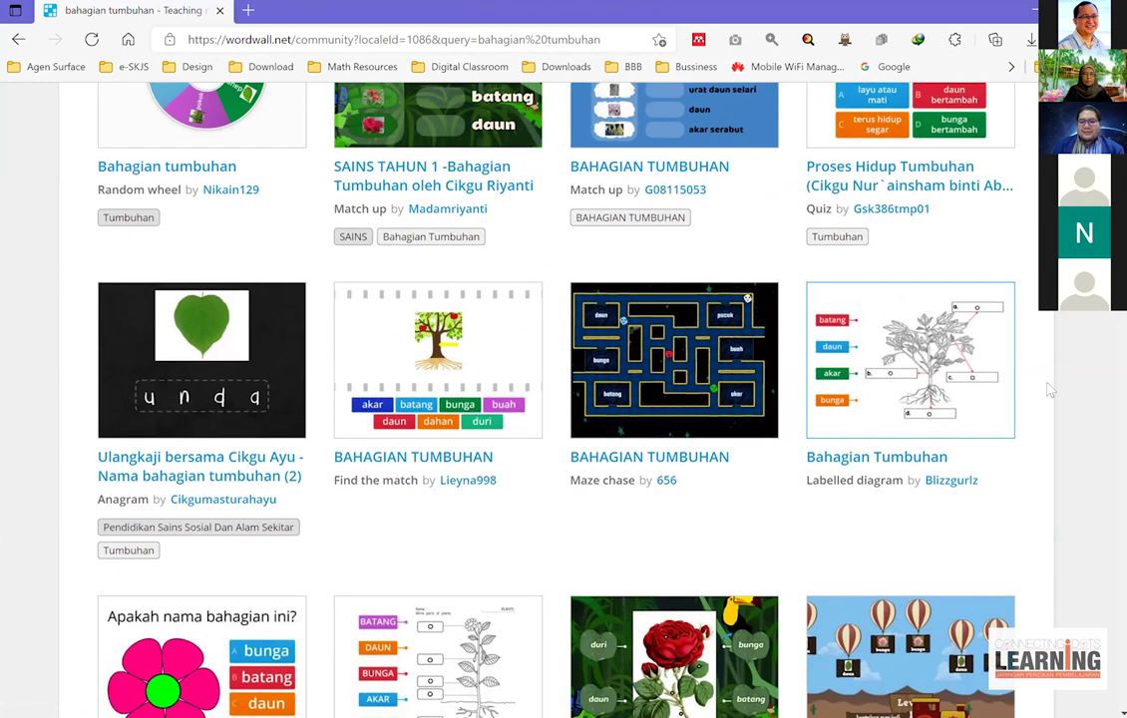
# - Open the "Bahagian Tumbuhan" labelled diagram activity by Blizzgurlz, label the plant with buah, daun, bunga, batang and akar, and submit the answers
pyautogui.click(937, 343)
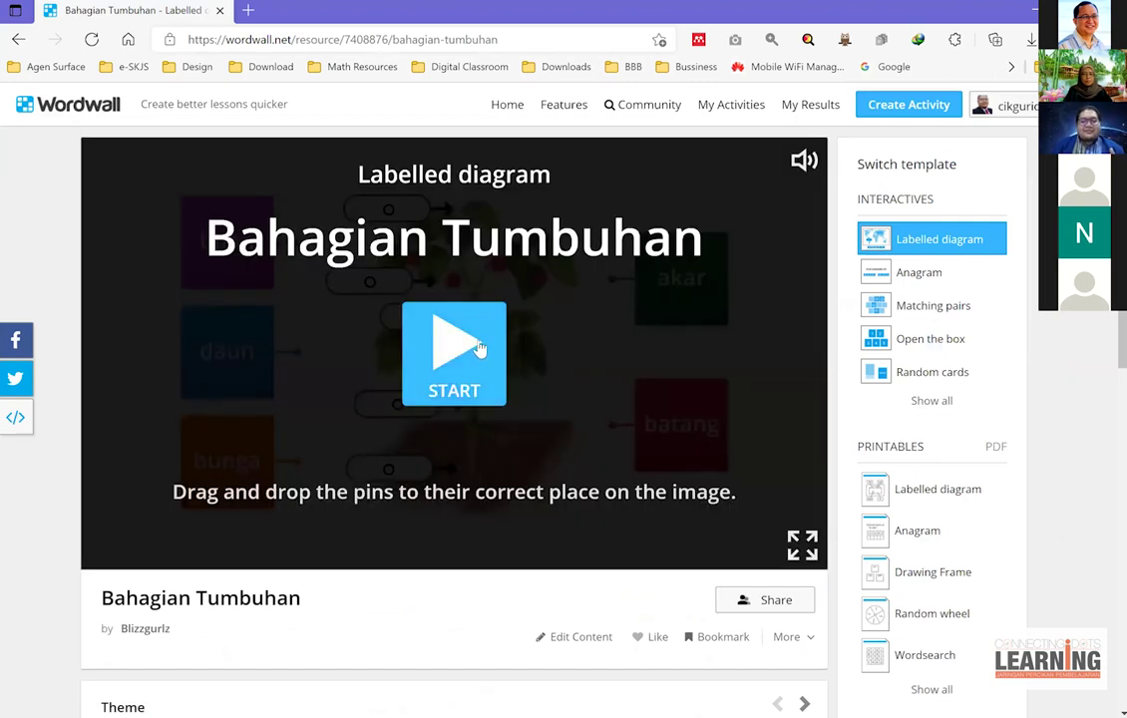
pyautogui.click(472, 349)
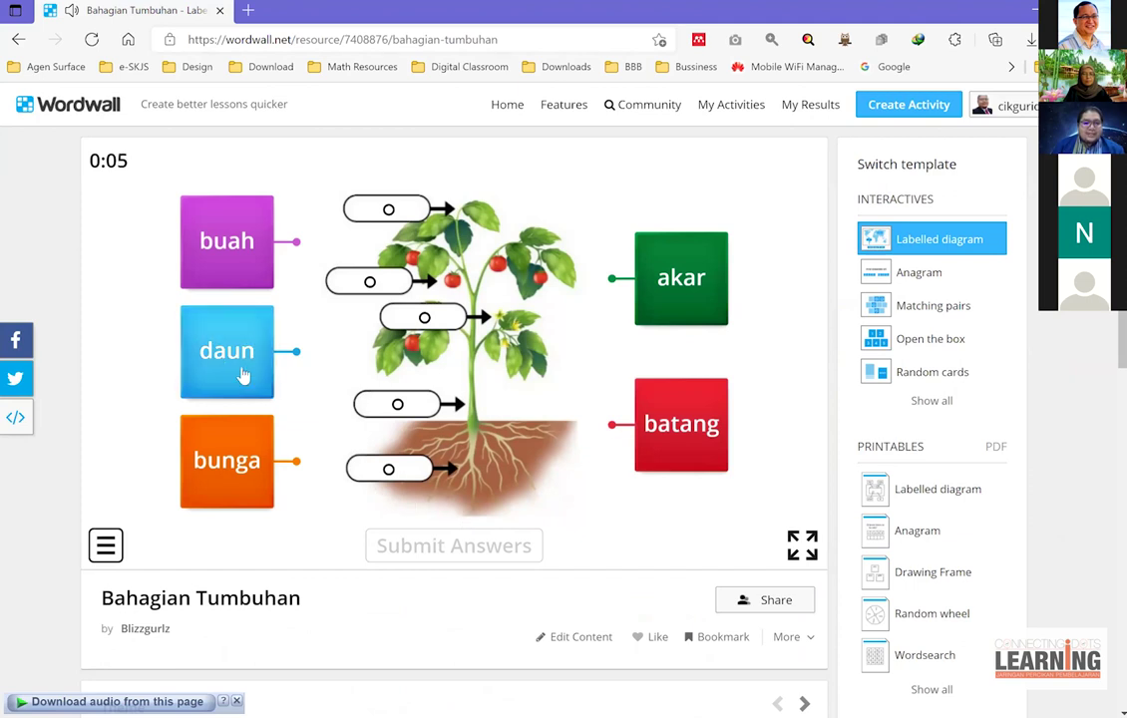
pyautogui.moveTo(290, 265); pyautogui.dragTo(370, 282)
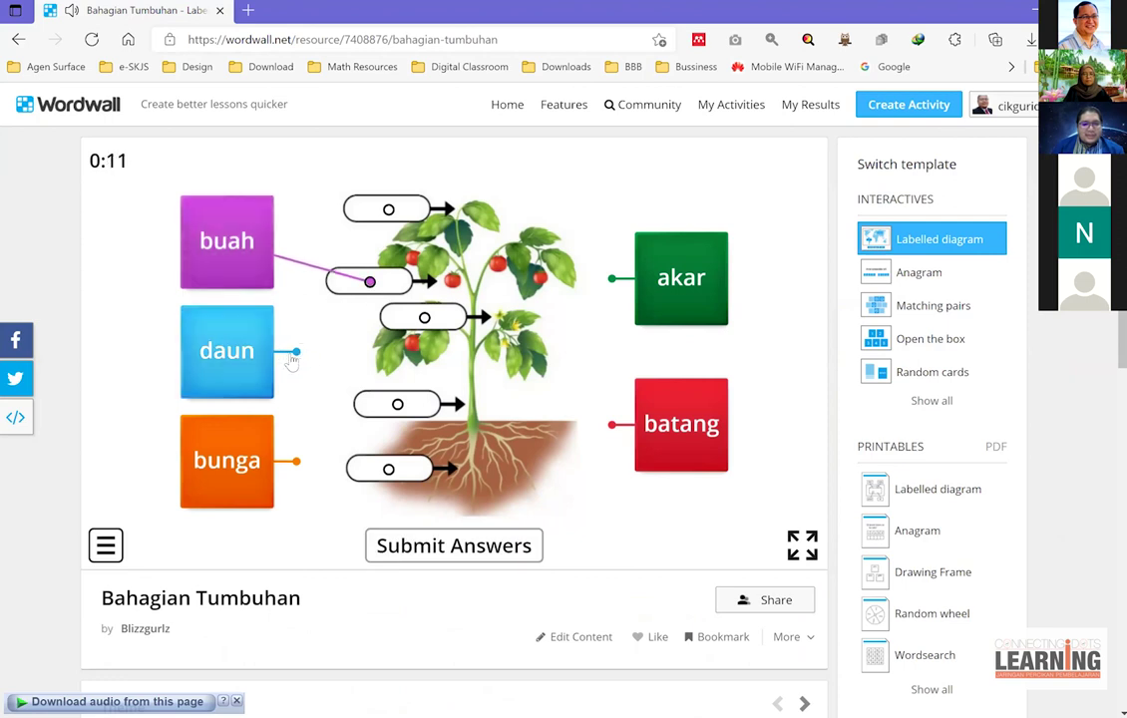
pyautogui.moveTo(300, 352); pyautogui.dragTo(389, 210)
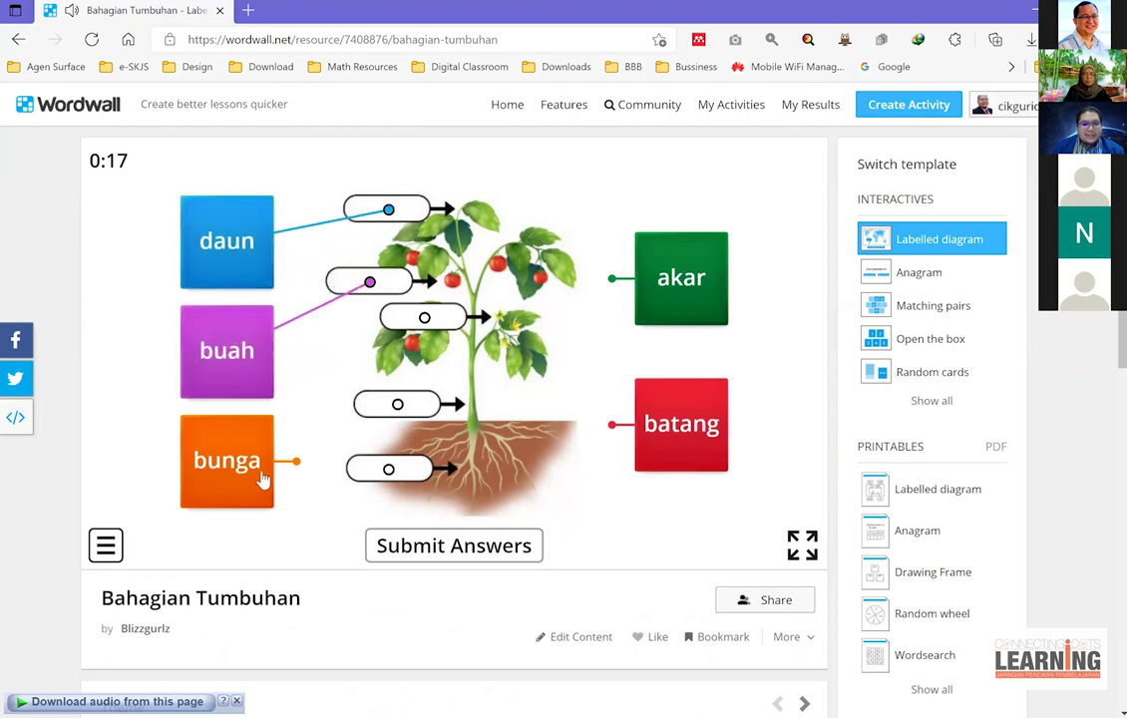
pyautogui.moveTo(296, 462); pyautogui.dragTo(436, 339)
pyautogui.moveTo(611, 424); pyautogui.dragTo(397, 404)
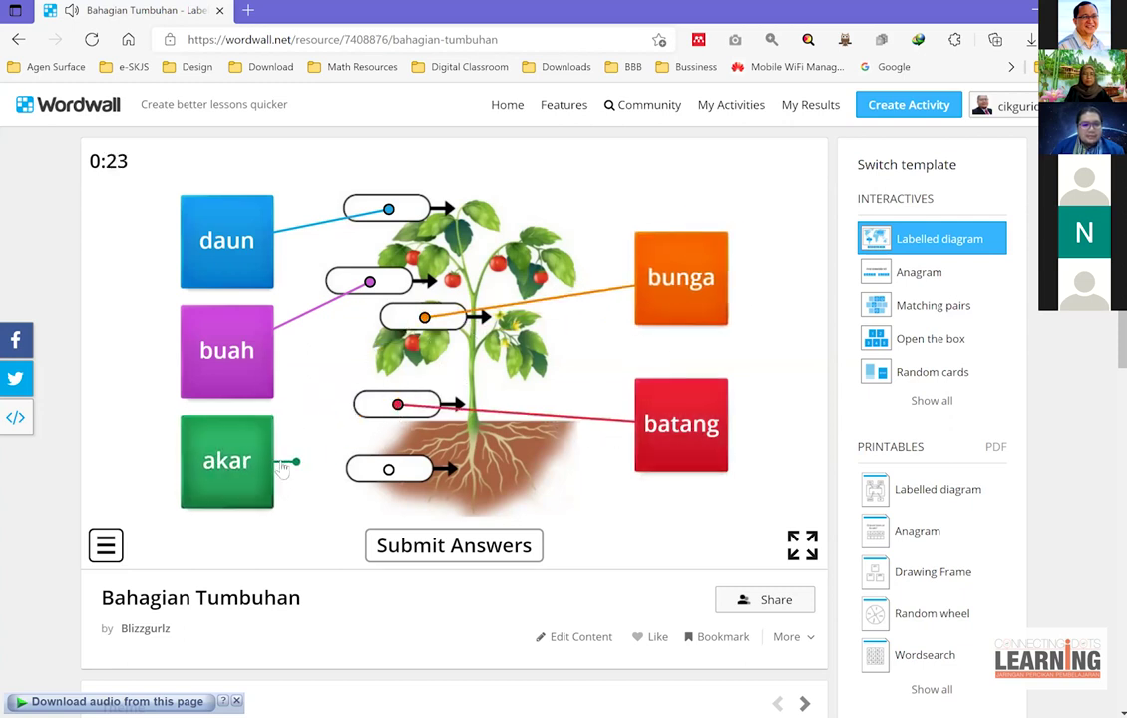
pyautogui.moveTo(296, 460); pyautogui.dragTo(388, 470)
pyautogui.click(452, 548)
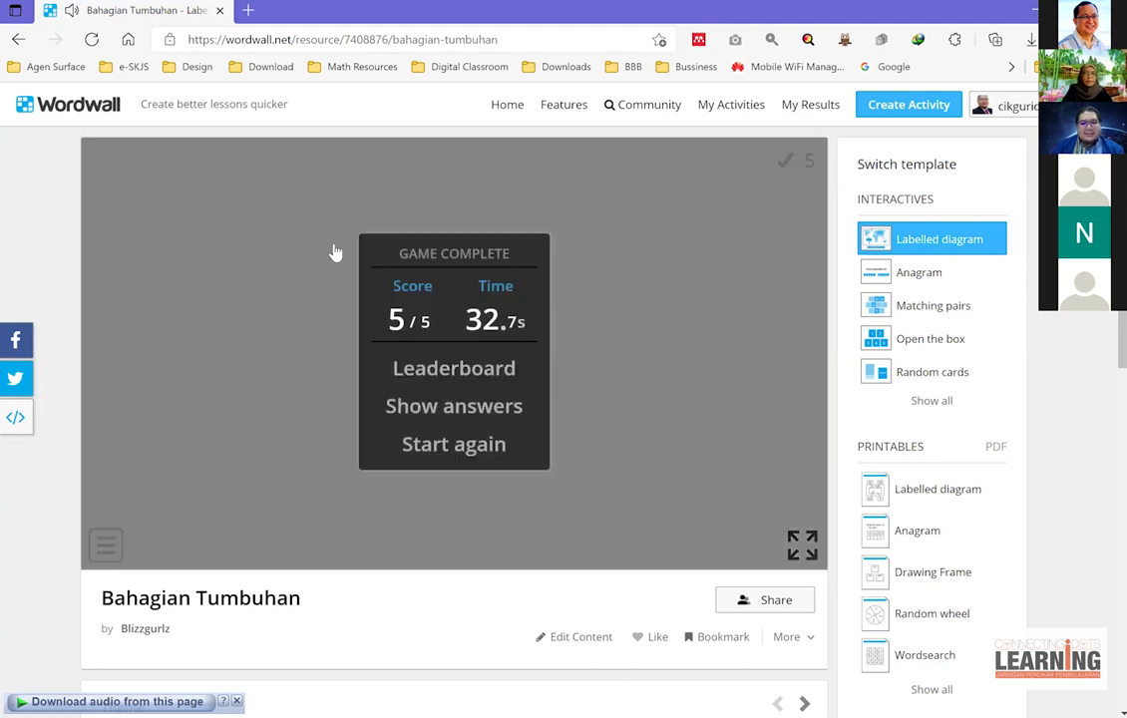
# - Open the activity's content for editing as a copy and retitle it "Bahagian Tumbuhan Sains Tahun 1"
pyautogui.scroll(-1, 402, 219)
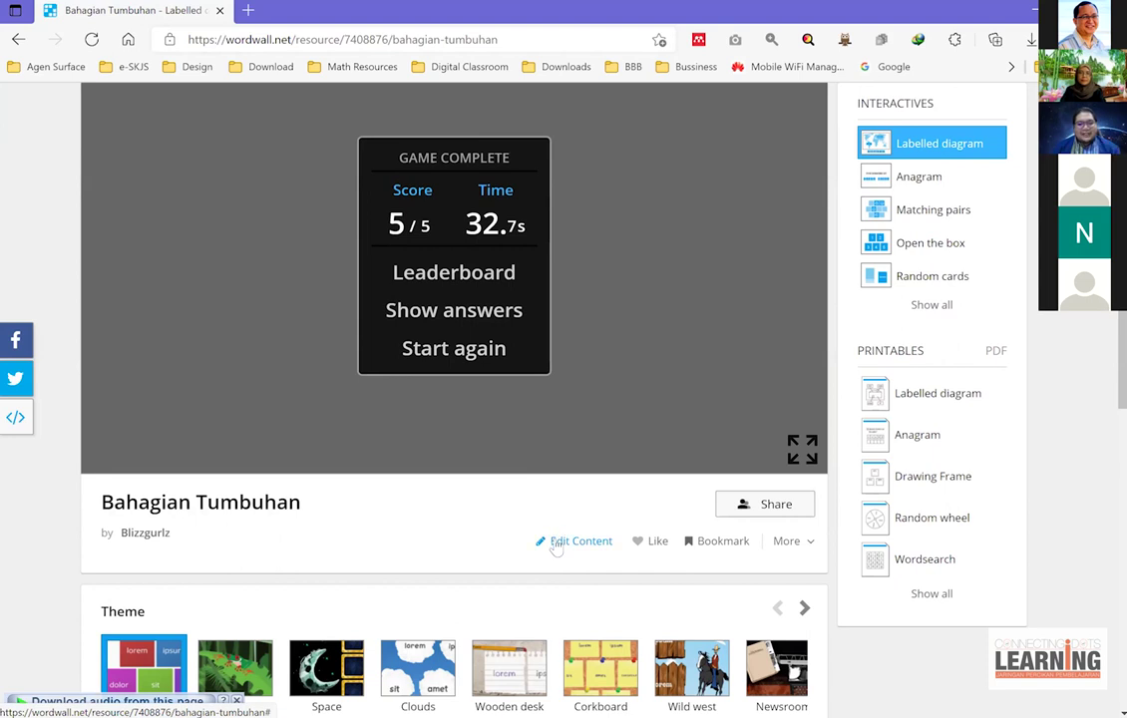
pyautogui.click(555, 546)
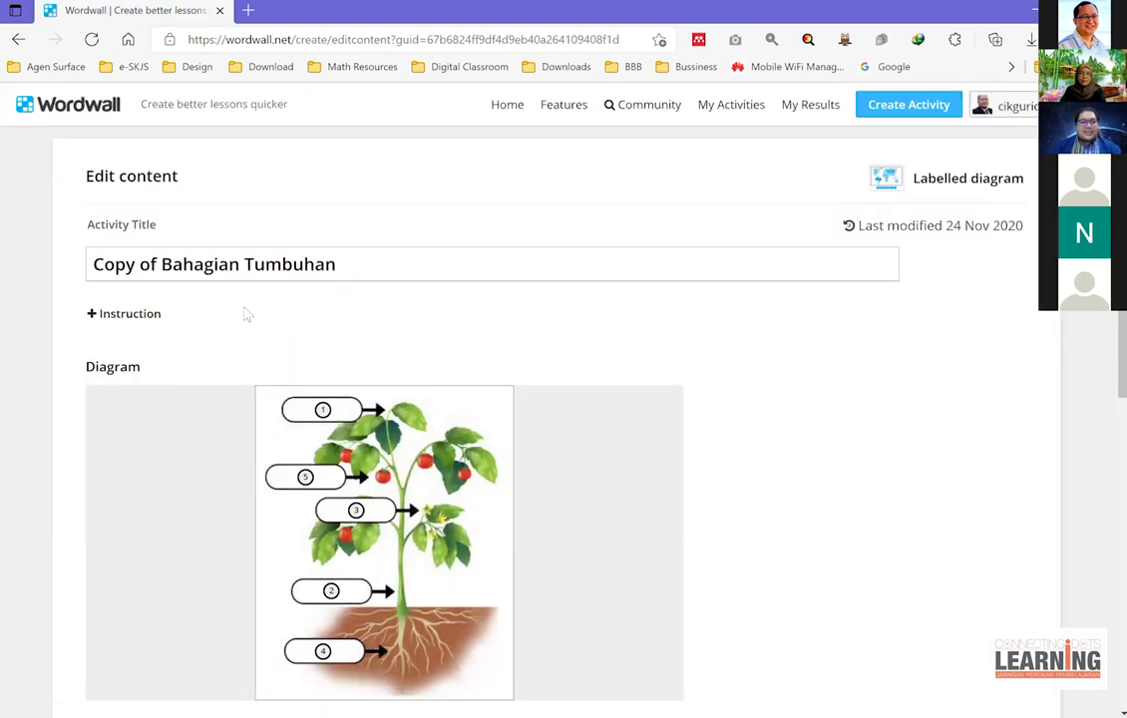
pyautogui.click(183, 269)
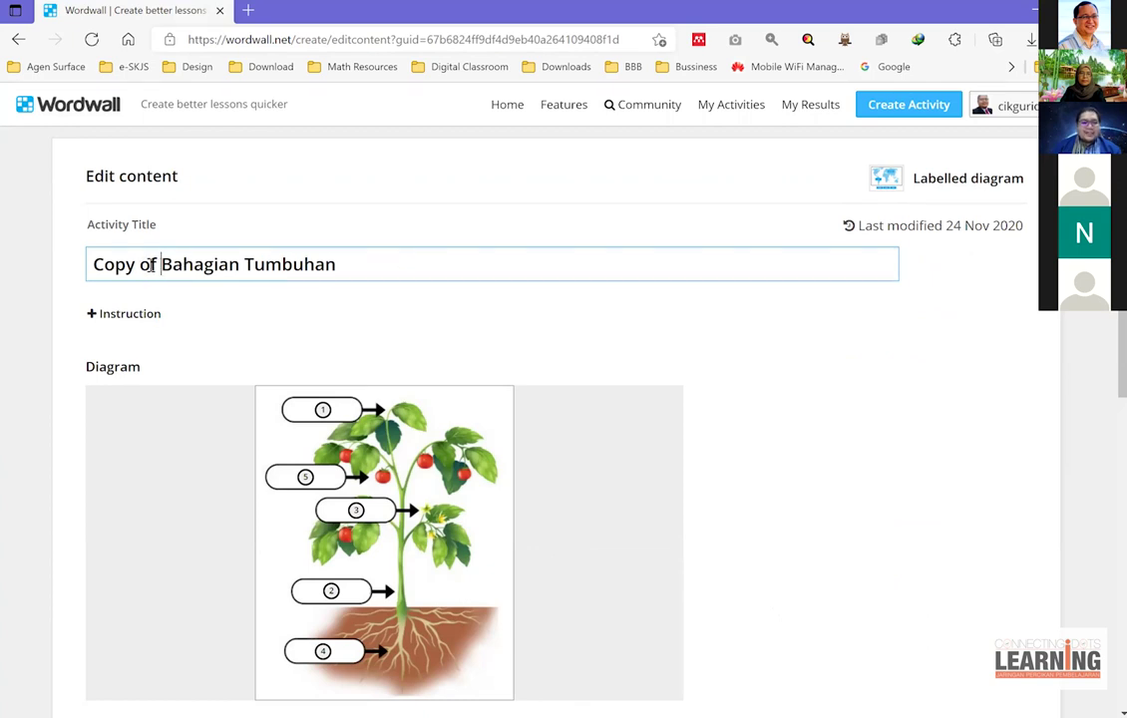
pyautogui.moveTo(160, 264); pyautogui.dragTo(3, 231)
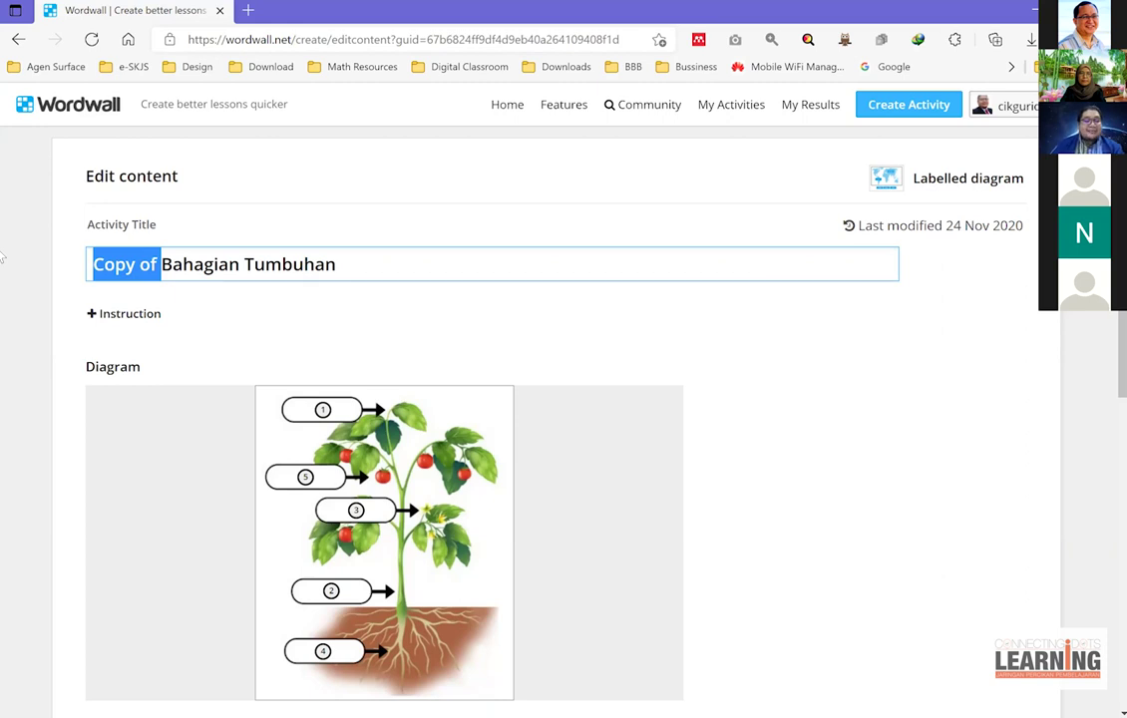
pyautogui.press('BackSpace')
pyautogui.press('End')
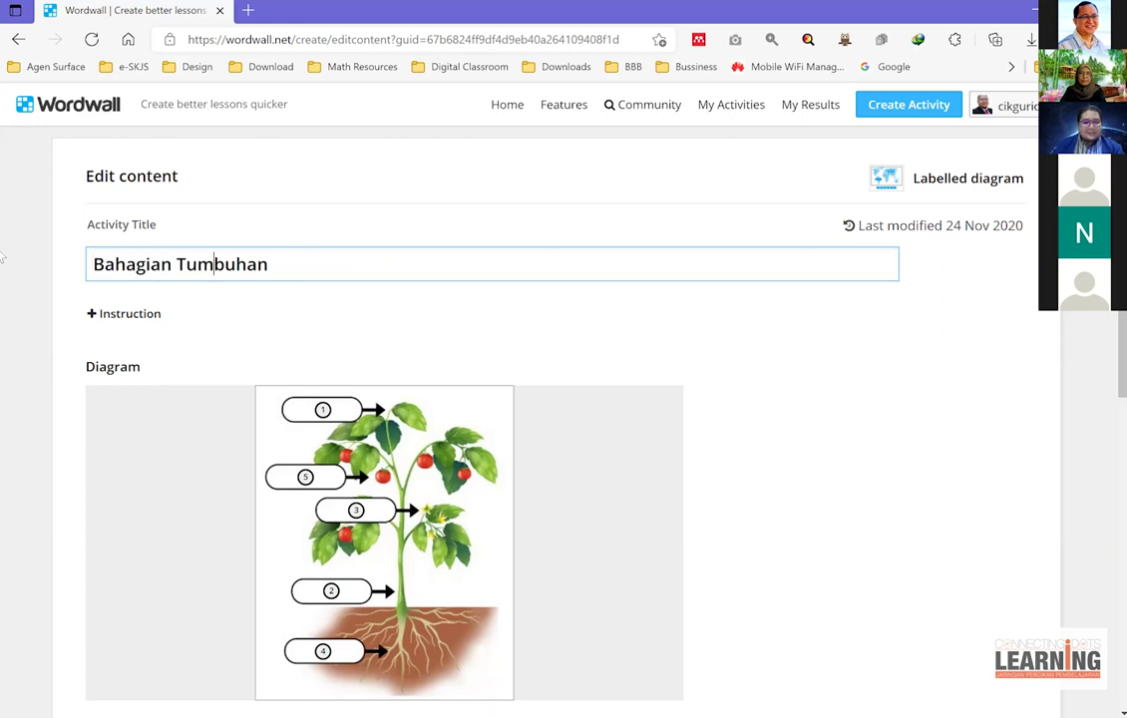
pyautogui.write('Sains Tahun 1')
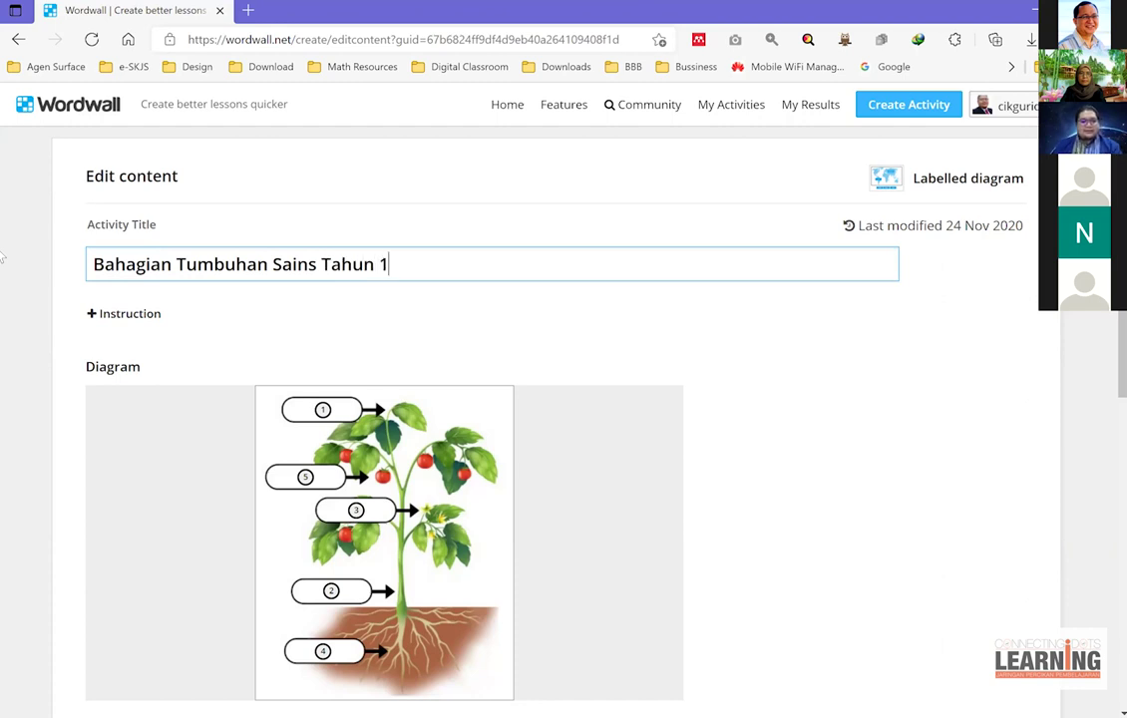
# - Add the instruction "Labelkan perkataan yang betul pada rajah." to the activity
pyautogui.click(120, 316)
pyautogui.click(145, 349)
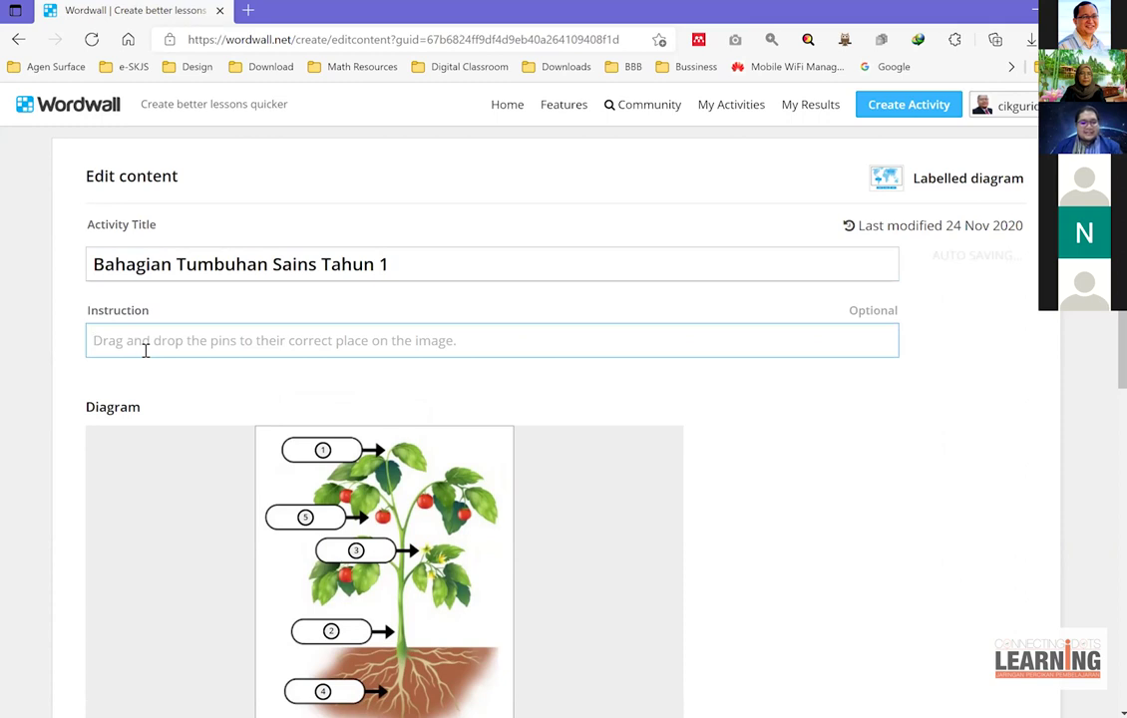
pyautogui.write('Labelkan perkataan yang betul pada rajah')
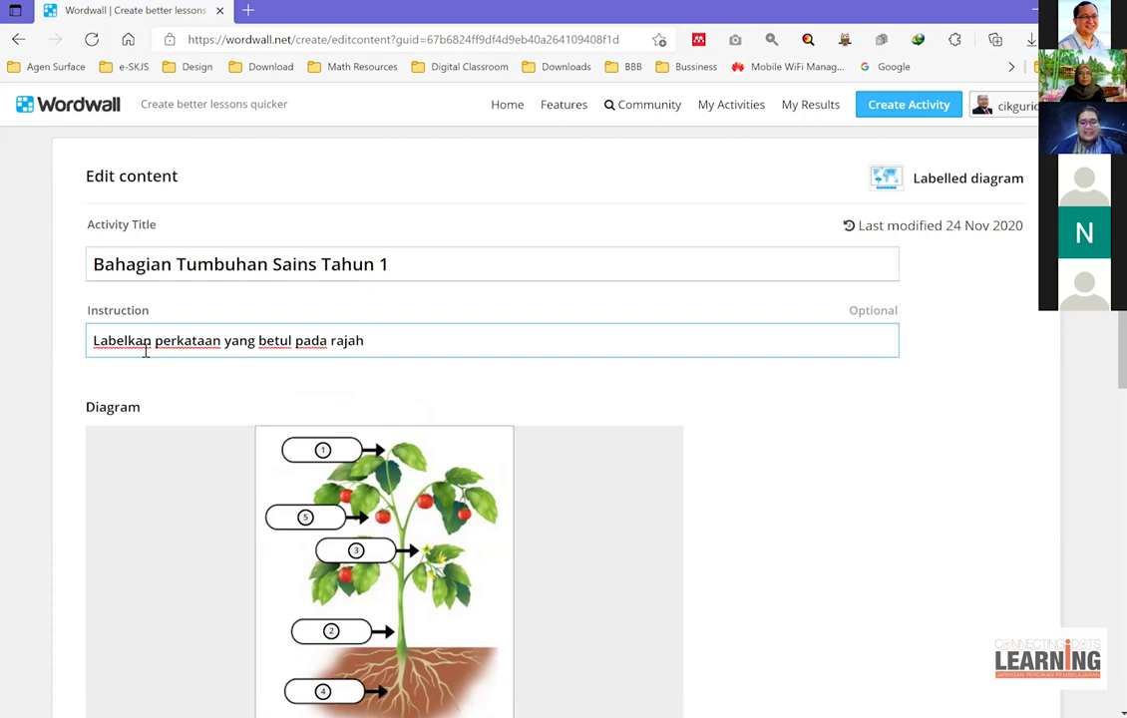
pyautogui.write('.')
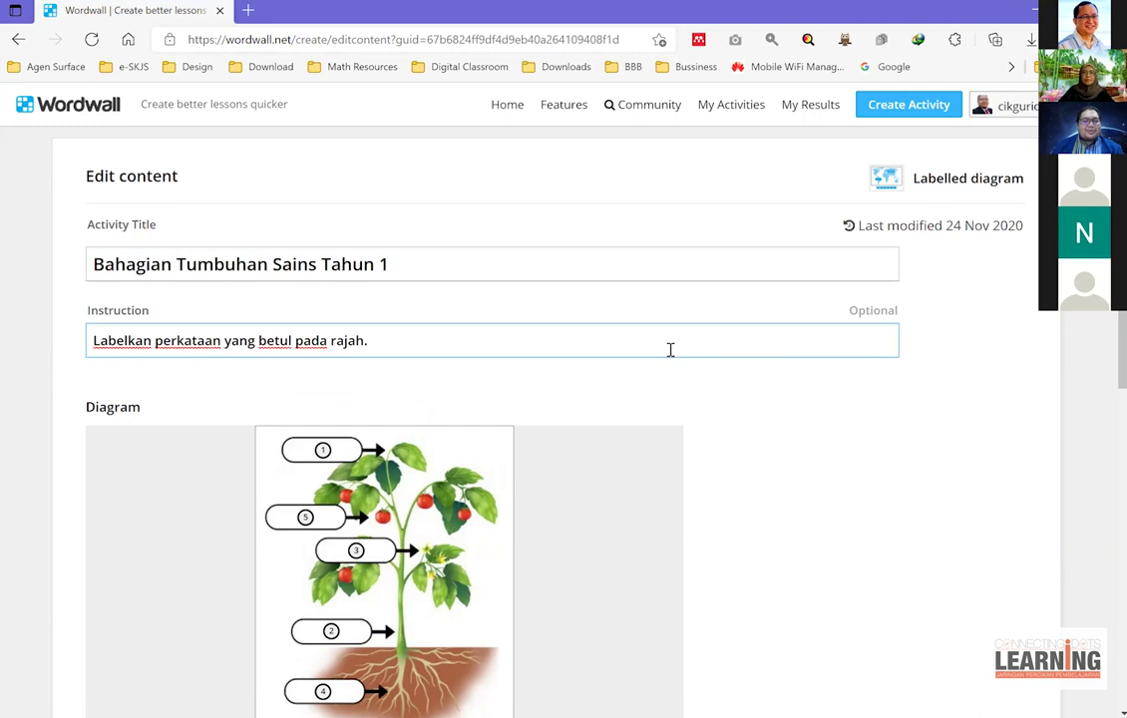
# - Check the plant diagram against its list of labels and save the edited activity
pyautogui.scroll(-1, 670, 349)
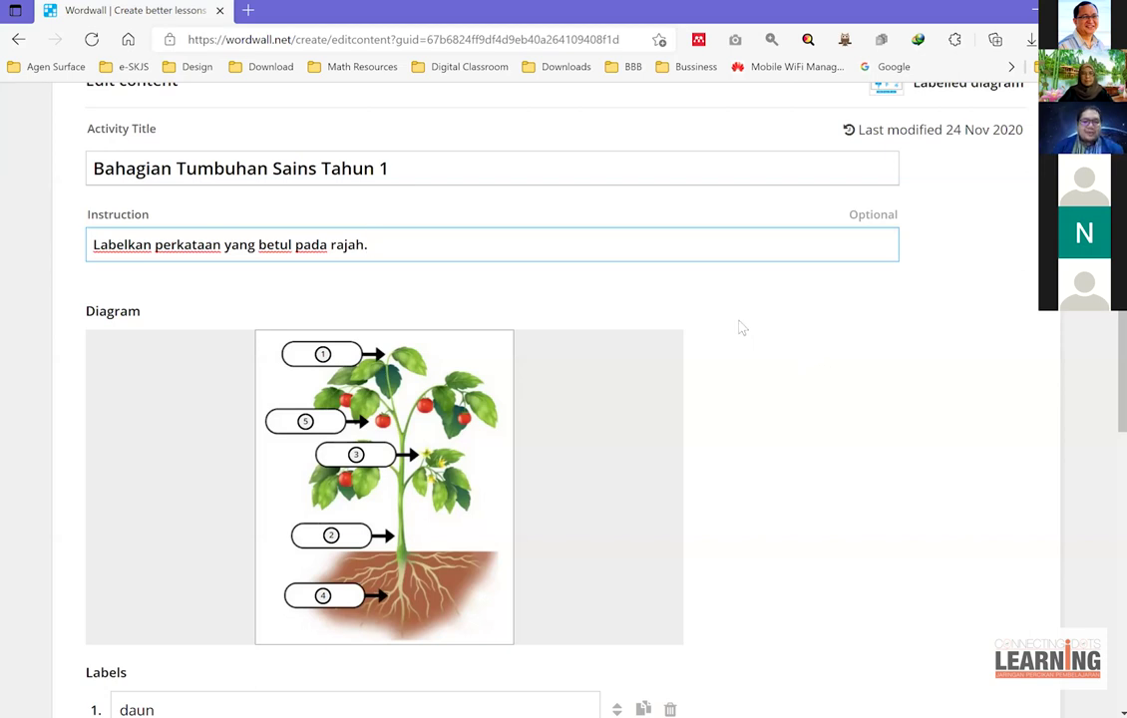
pyautogui.scroll(-1, 812, 349)
pyautogui.scroll(1, 284, 219)
pyautogui.scroll(-1, 116, 200)
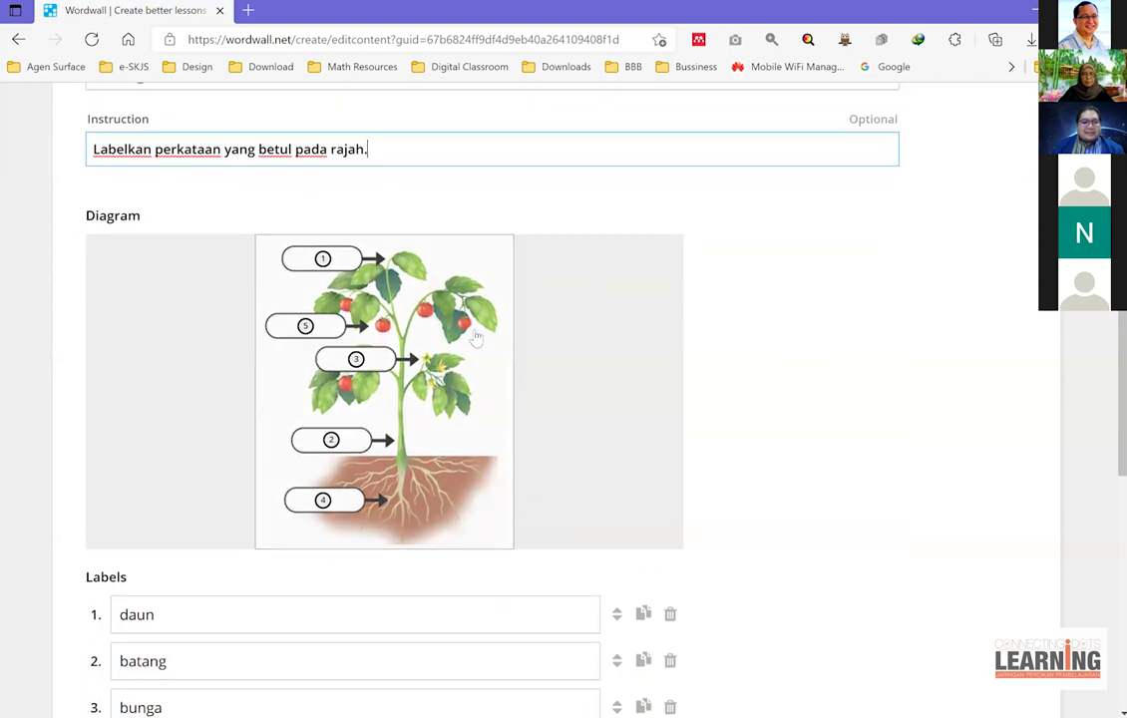
pyautogui.scroll(-1, 475, 337)
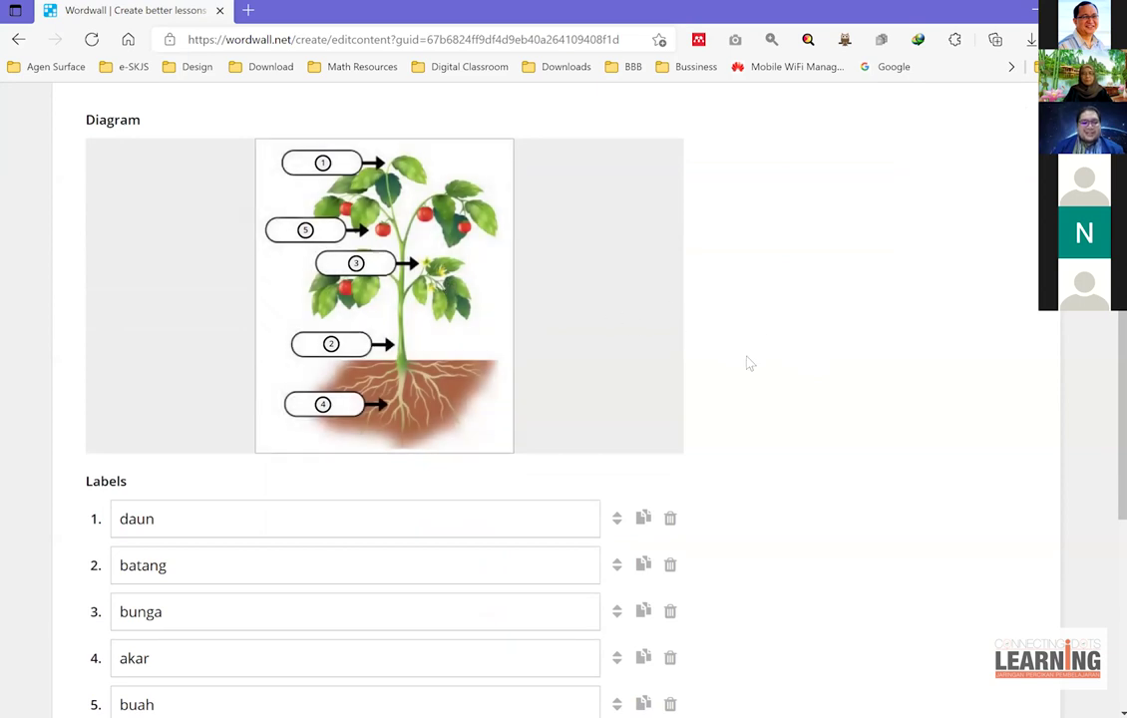
pyautogui.scroll(-1, 170, 343)
pyautogui.scroll(1, 164, 396)
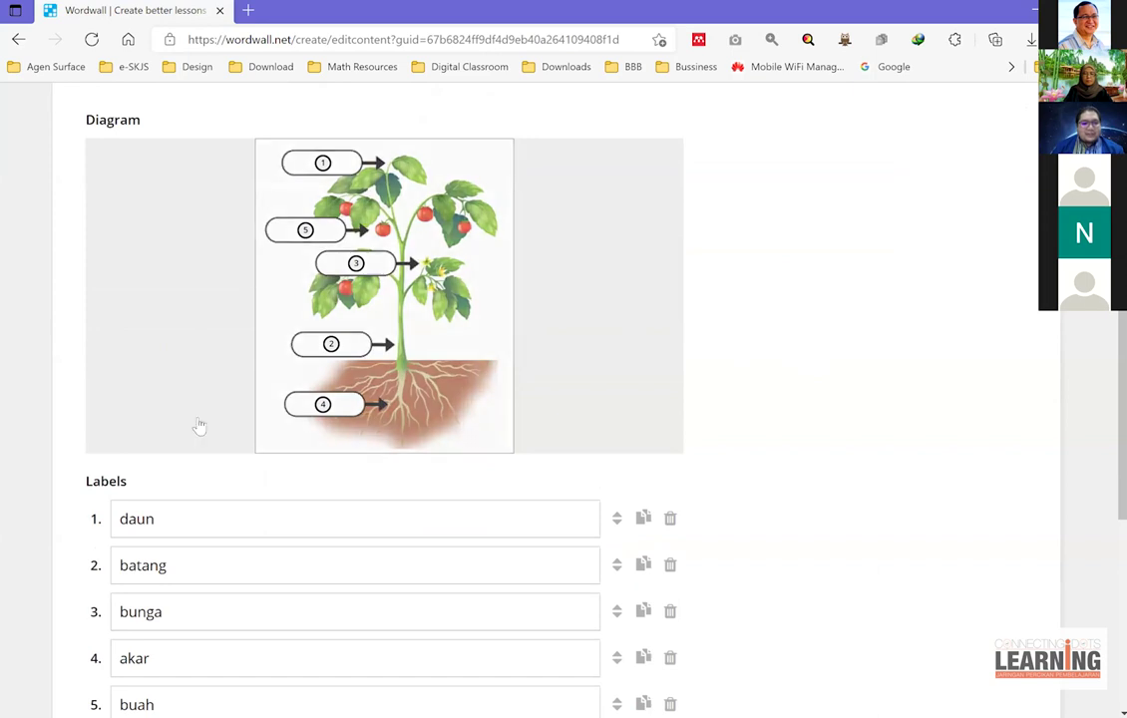
pyautogui.scroll(-3, 201, 503)
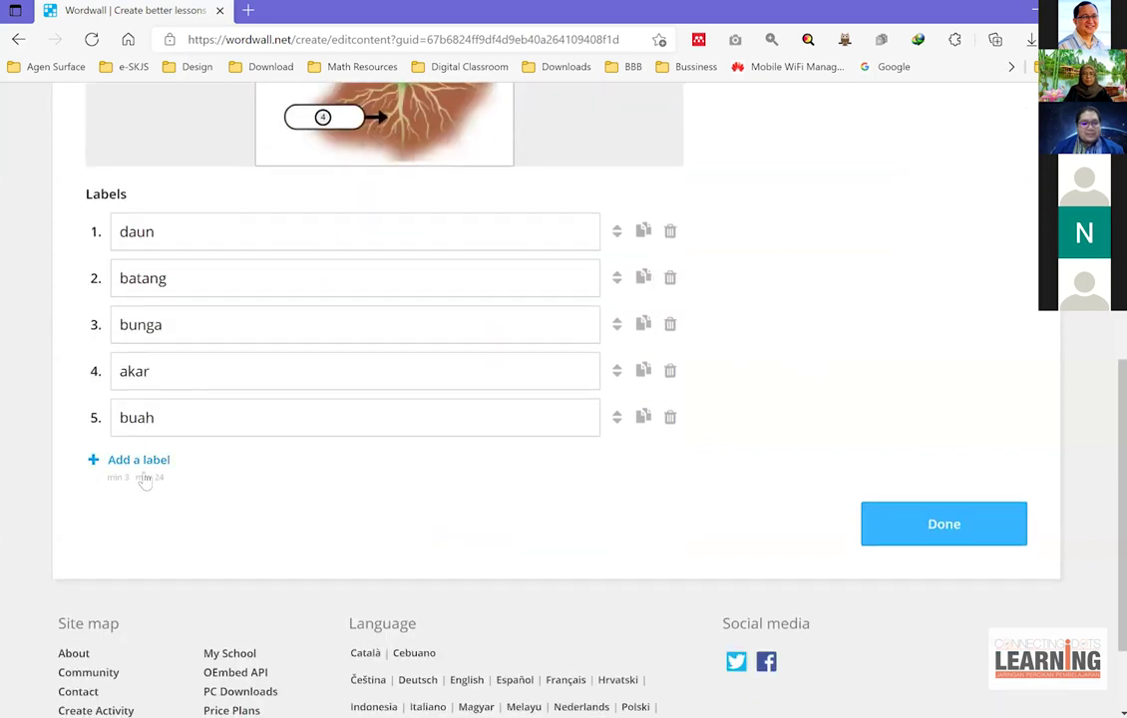
pyautogui.scroll(6, 462, 481)
pyautogui.scroll(-7, 863, 392)
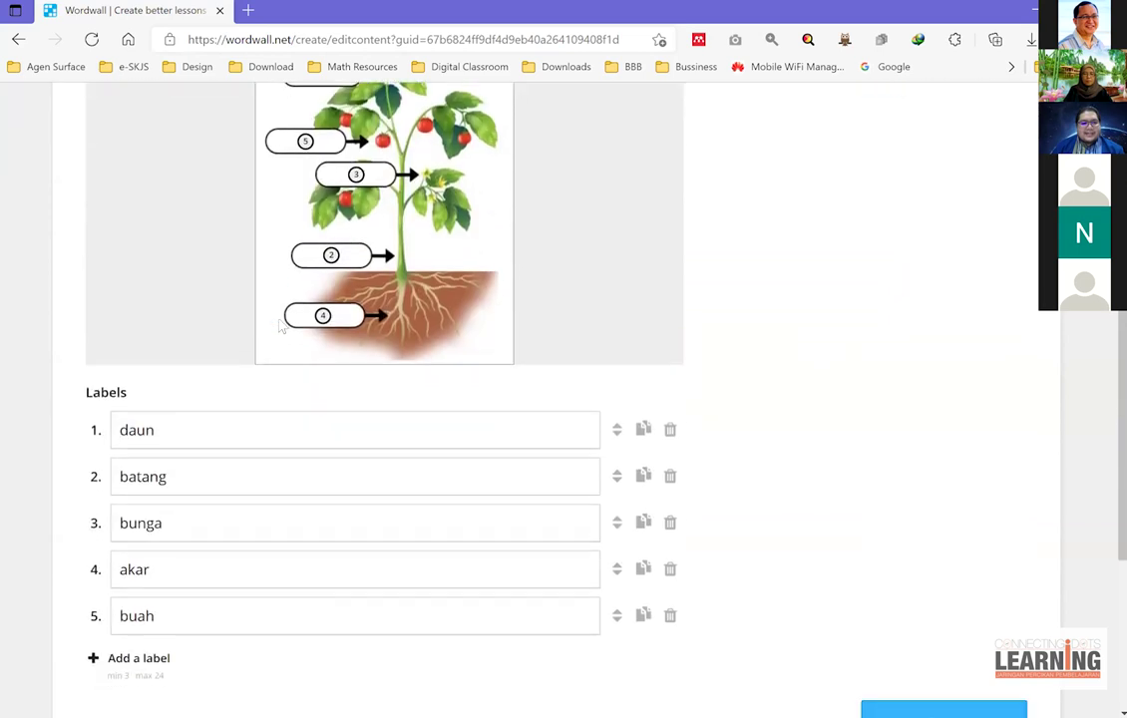
pyautogui.click(941, 399)
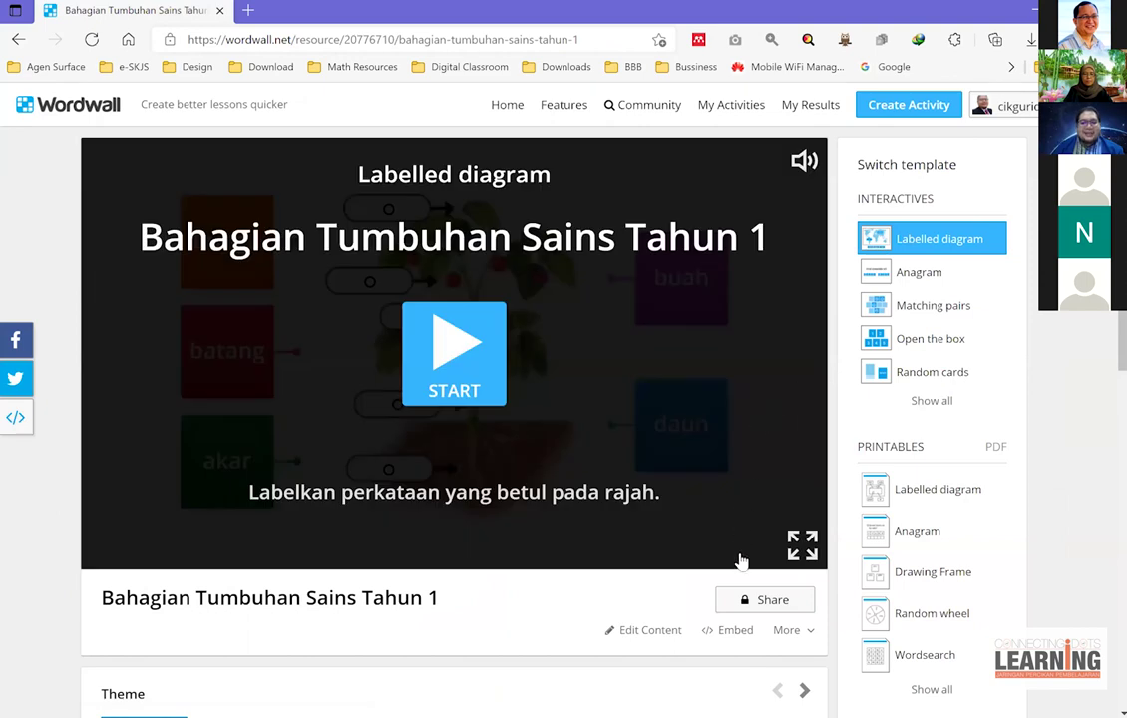
# - Set the activity as a student assignment with the results title "PdPR SN 1A 27.8.2021" and copy its link
pyautogui.click(772, 603)
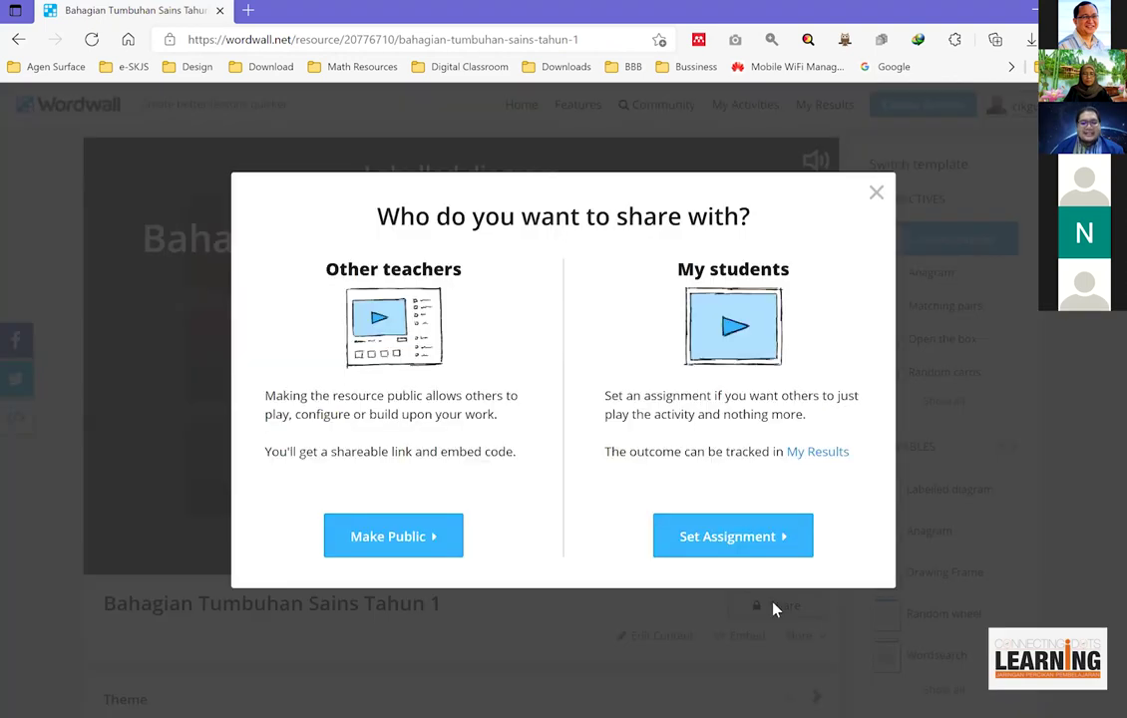
pyautogui.click(719, 539)
pyautogui.moveTo(614, 281); pyautogui.dragTo(150, 260)
pyautogui.write('PdPR')
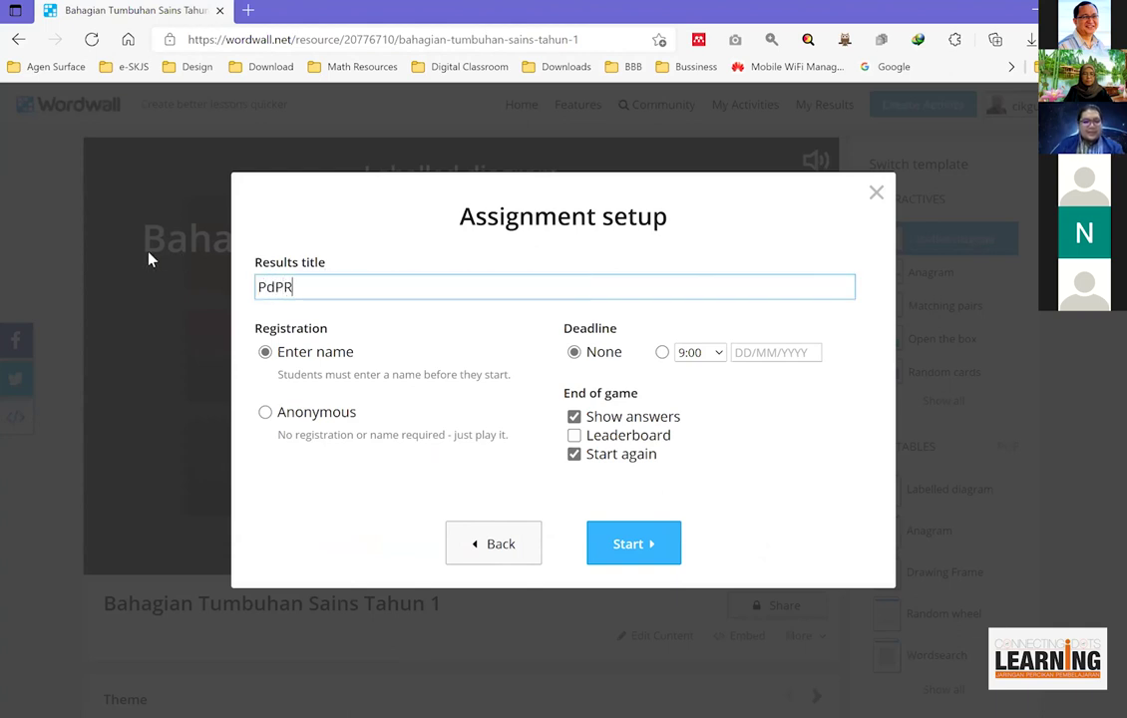
pyautogui.write(' SN 1A')
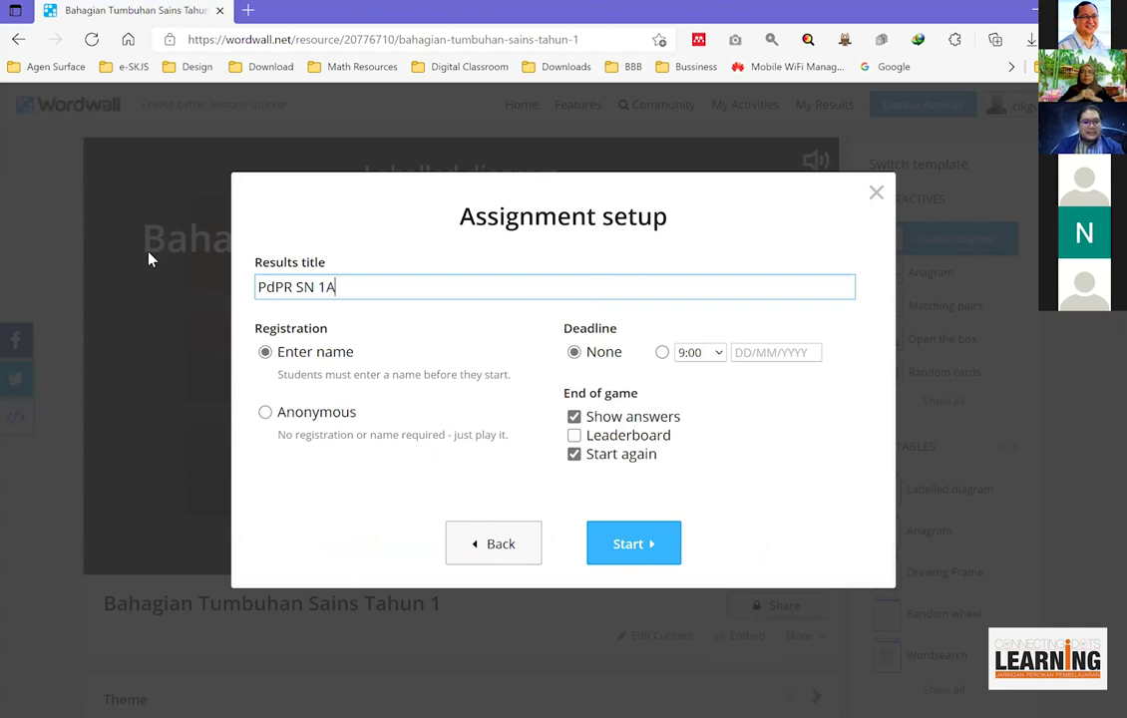
pyautogui.write(' 27.8.2021')
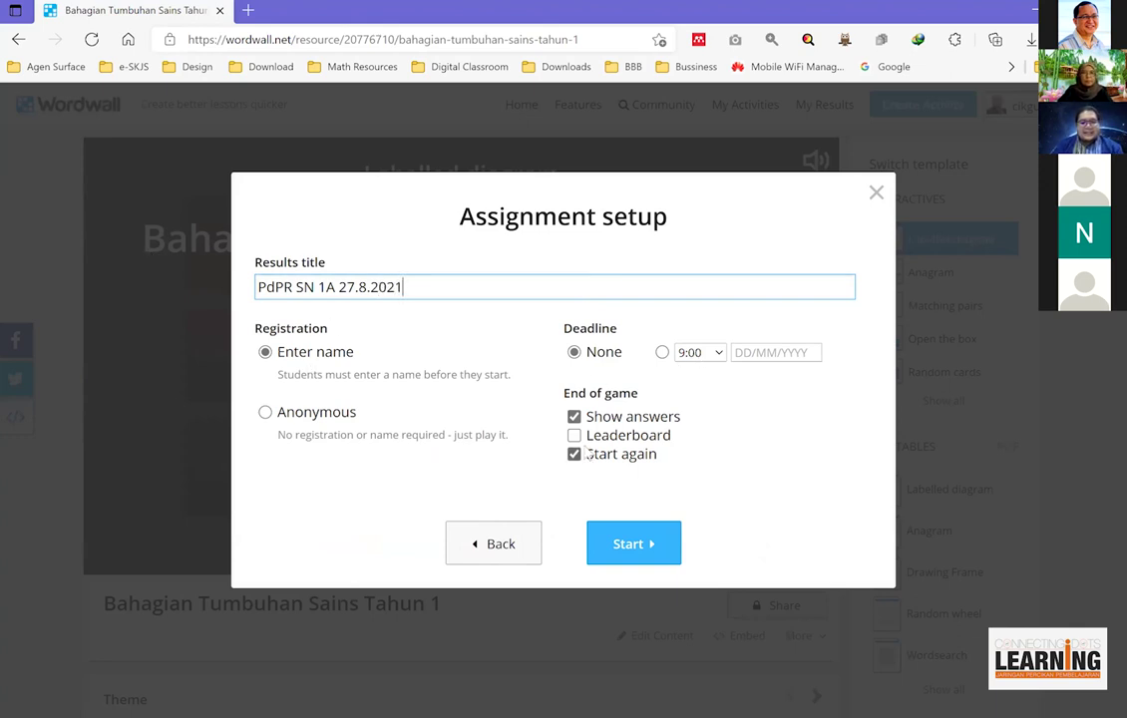
pyautogui.click(660, 554)
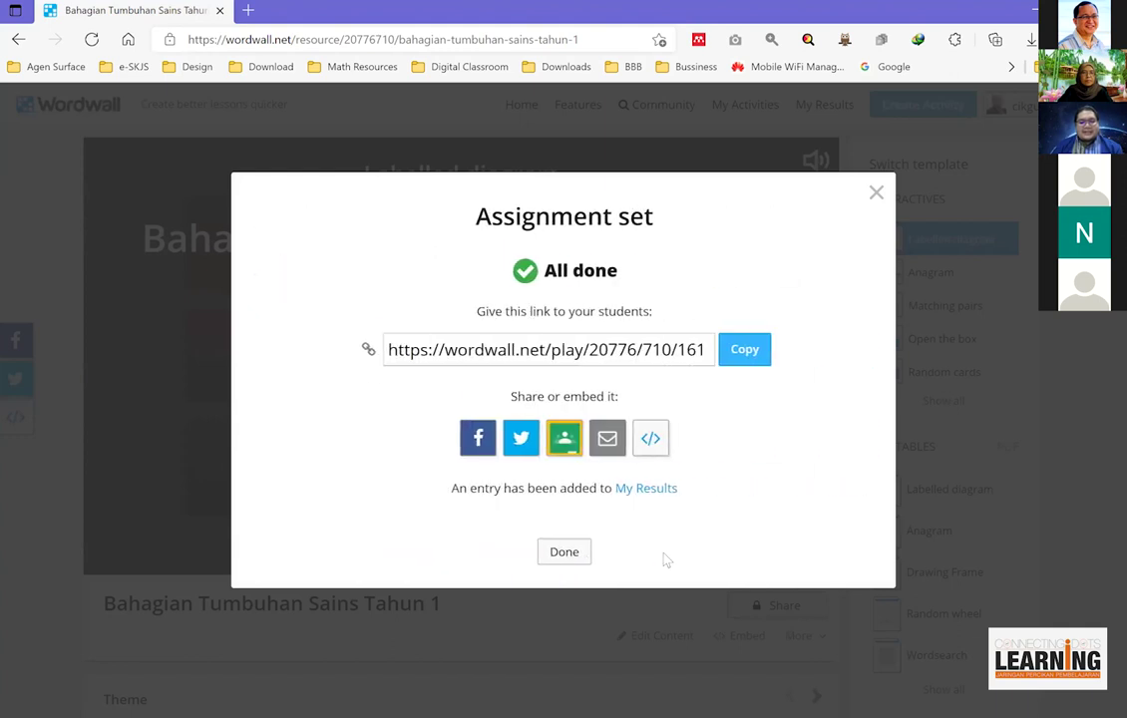
pyautogui.click(743, 351)
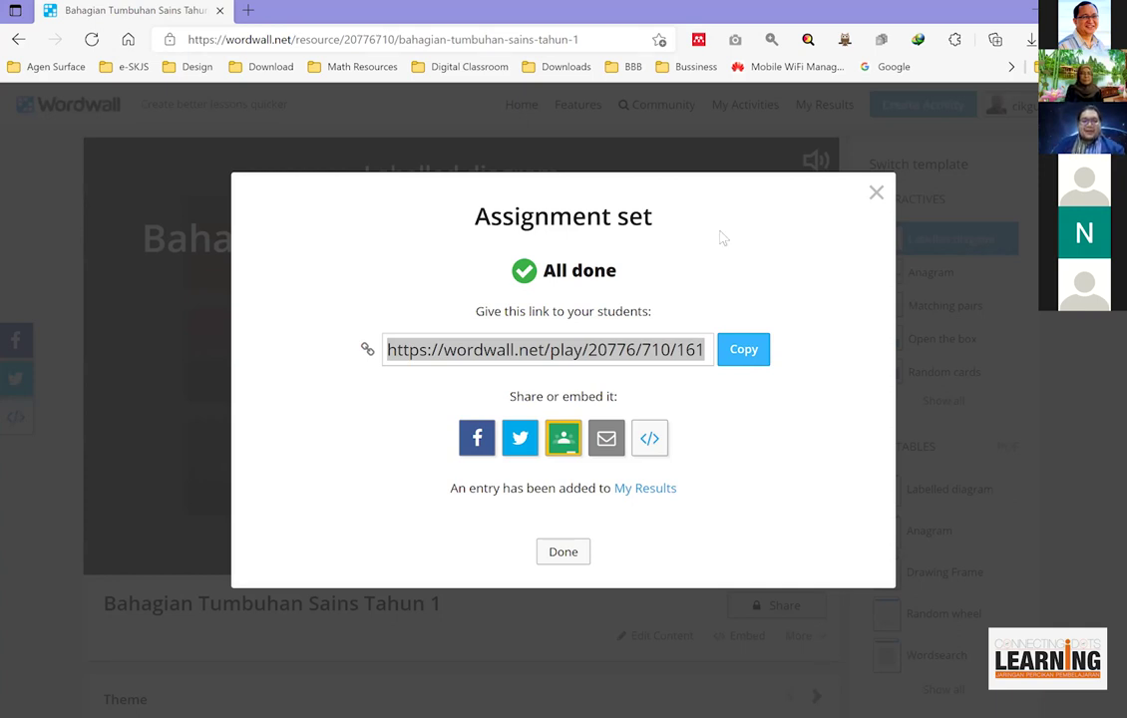
pyautogui.click(875, 193)
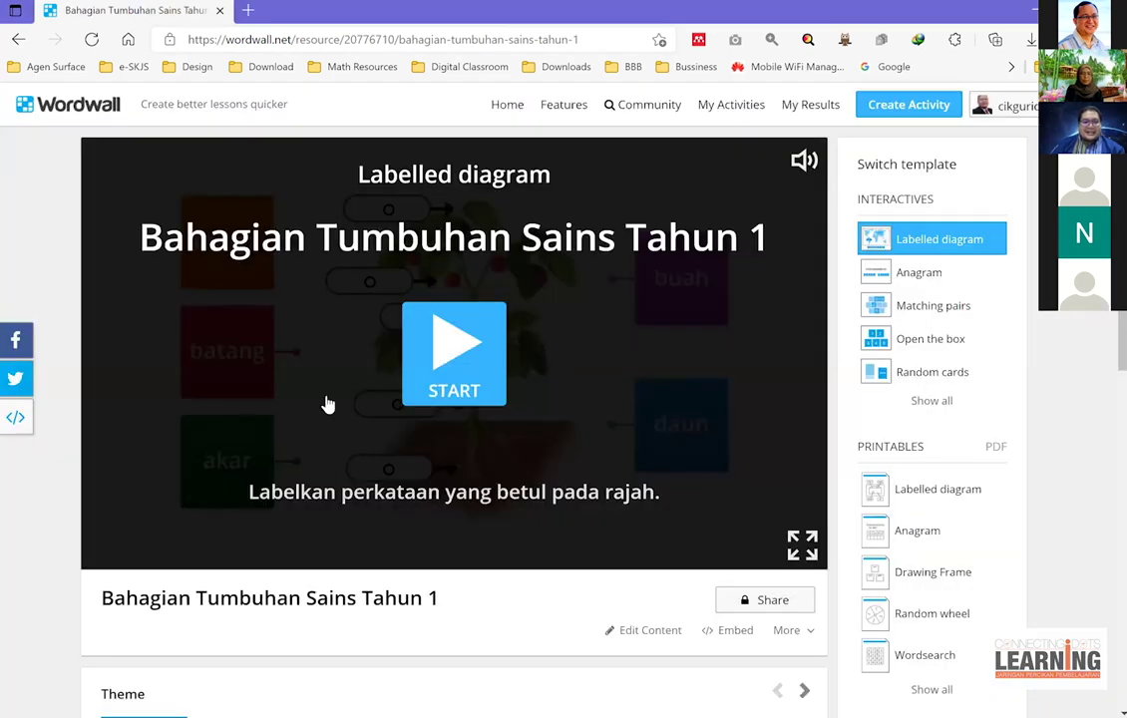